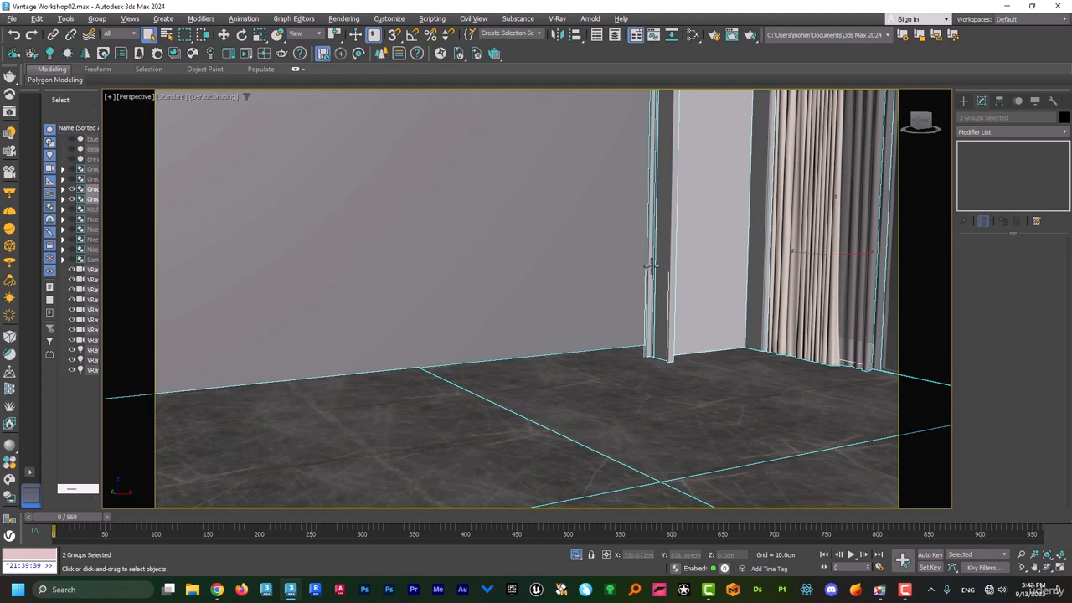
Draw a rectangle about 650 cm long and 772 cm wide on the empty ground beside the building.
middle_click_drag(651, 266, 654, 423, "alt")
key("z")
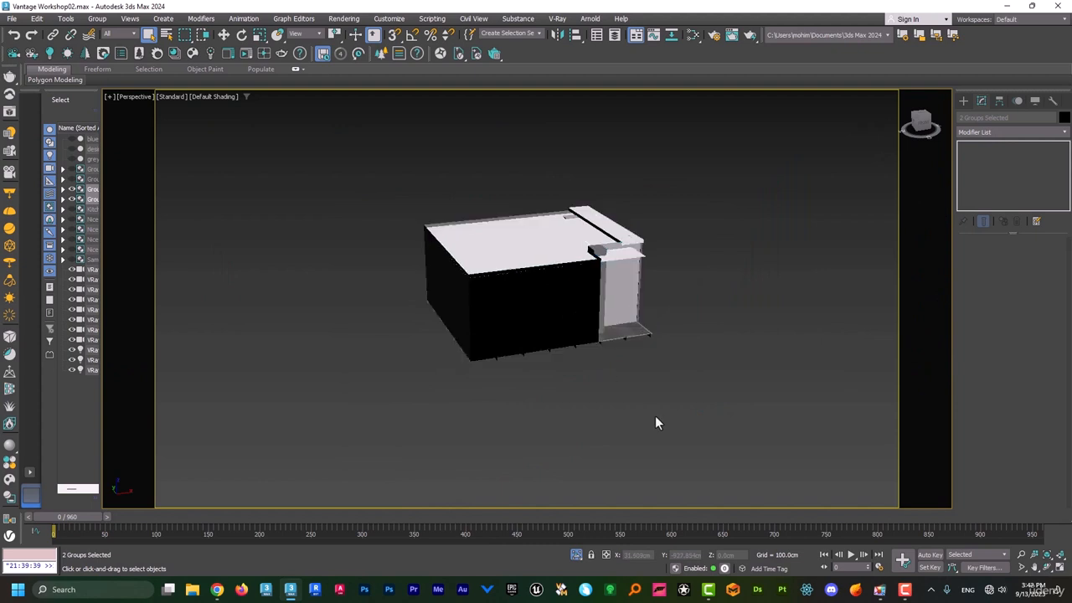
left_click(655, 423)
middle_click_drag(620, 311, 556, 294)
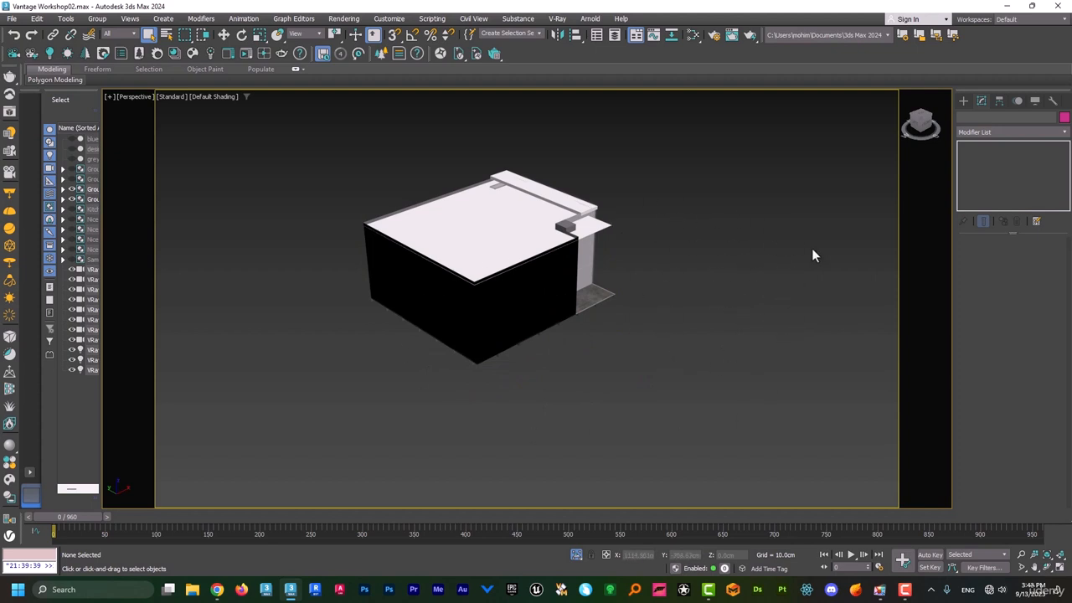
mouse_move(665, 318)
middle_mouse_down()
mouse_move(605, 317)
mouse_move(645, 322)
middle_mouse_up()
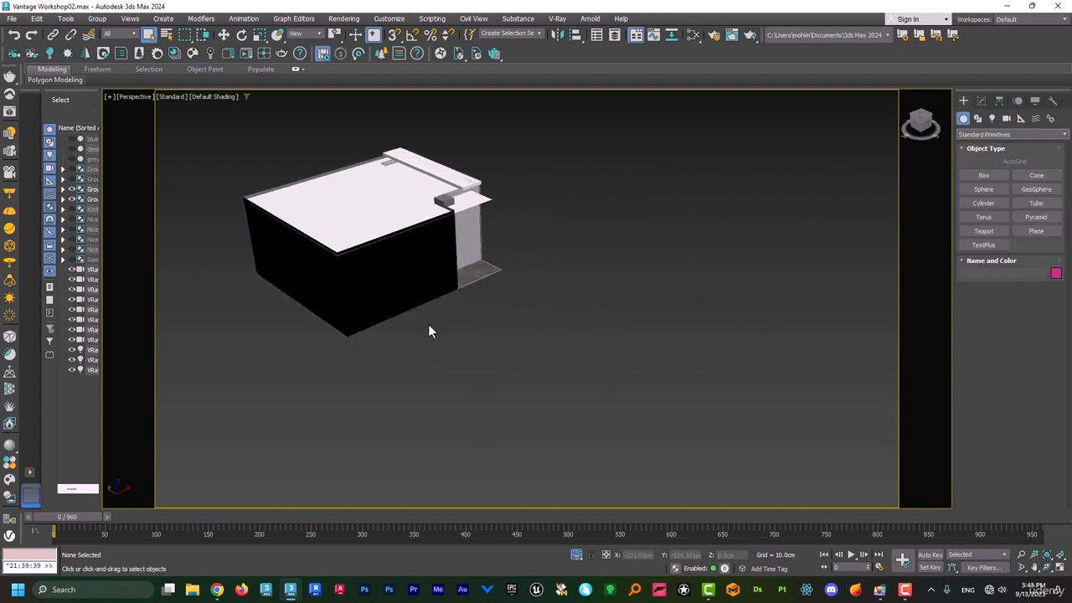
middle_click_drag(428, 330, 455, 349)
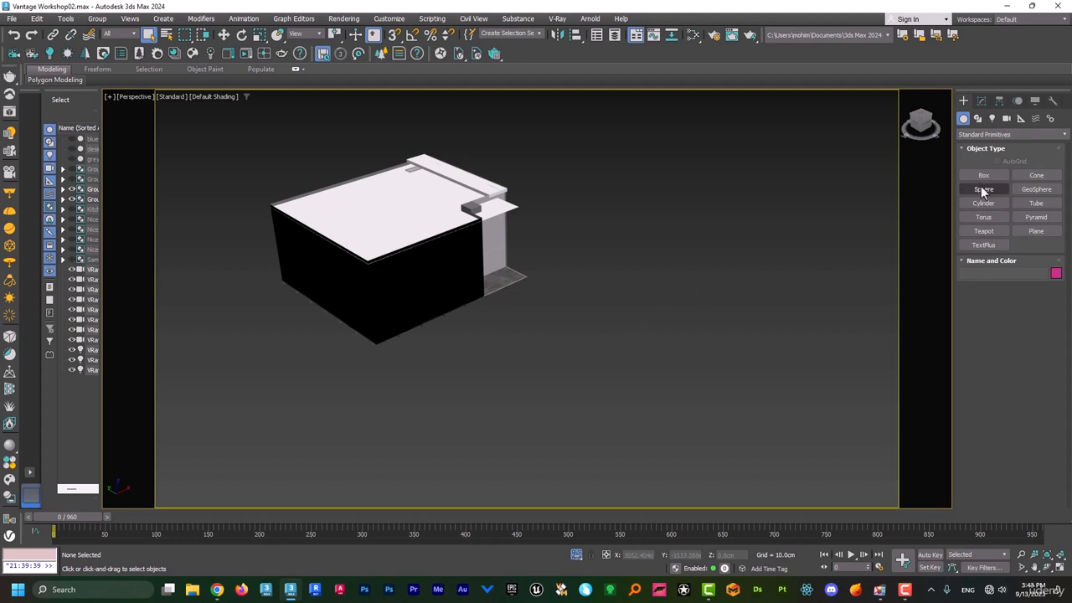
left_click(977, 119)
left_click(1036, 189)
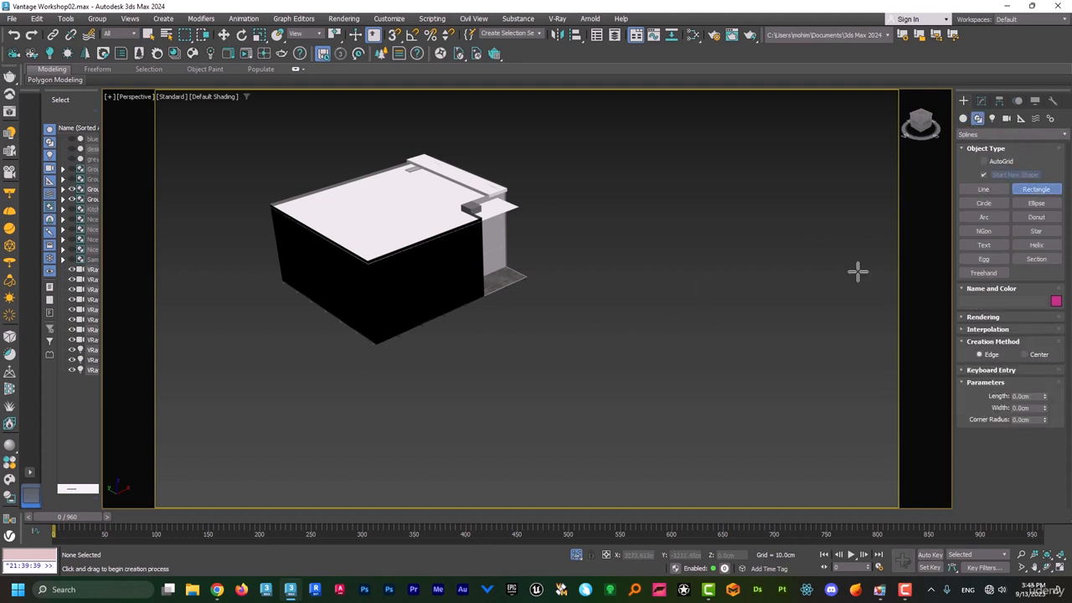
middle_click_drag(683, 381, 510, 333)
left_click_drag(519, 255, 545, 442)
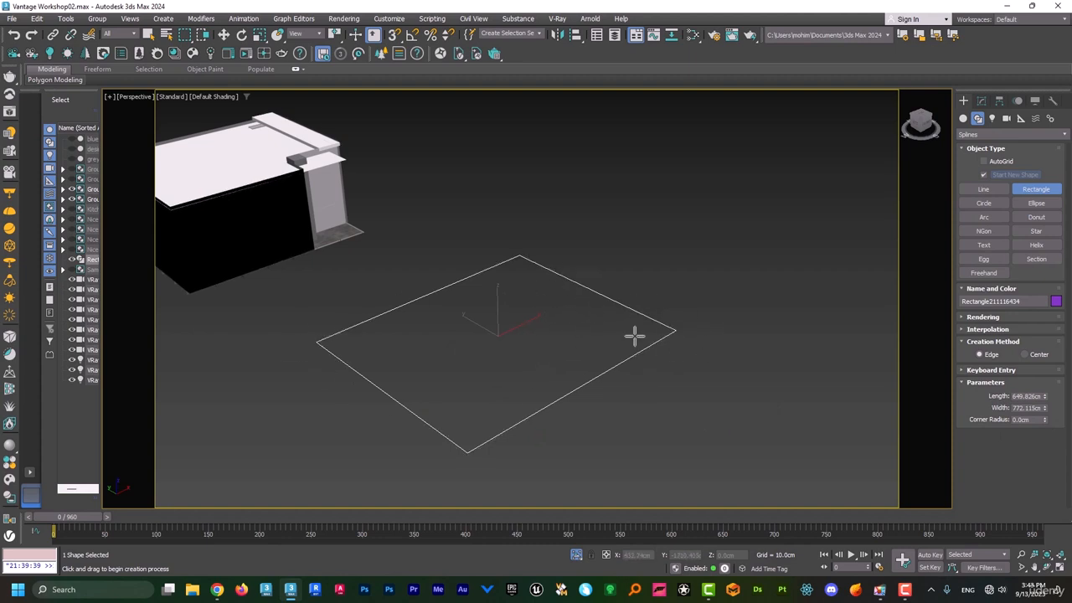
right_click(677, 305)
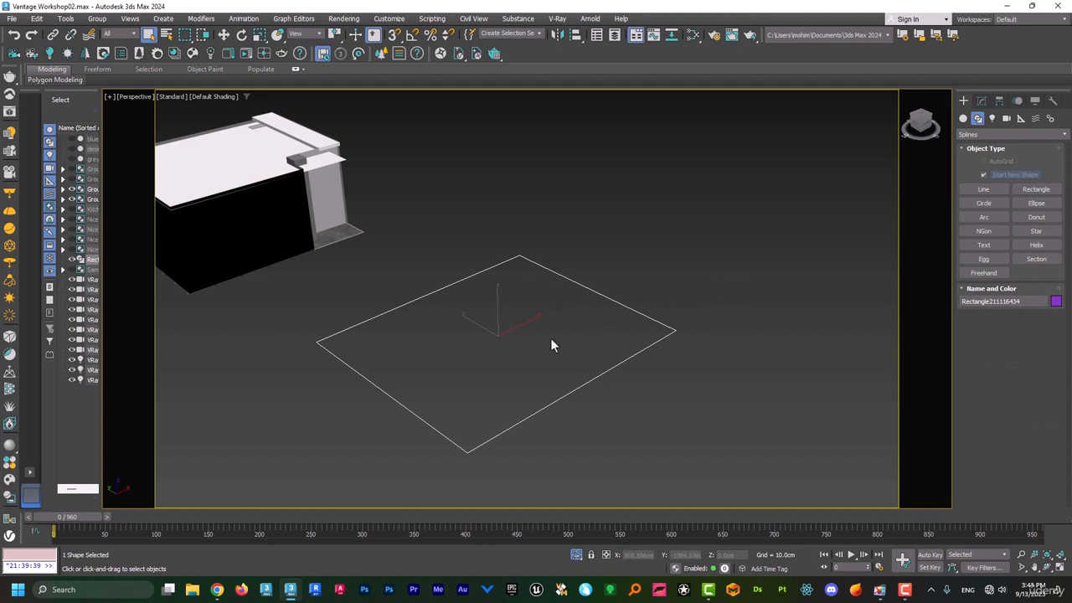
Extrude the rectangle about 459 cm with both the start and end caps turned off.
left_click(981, 100)
left_click(992, 135)
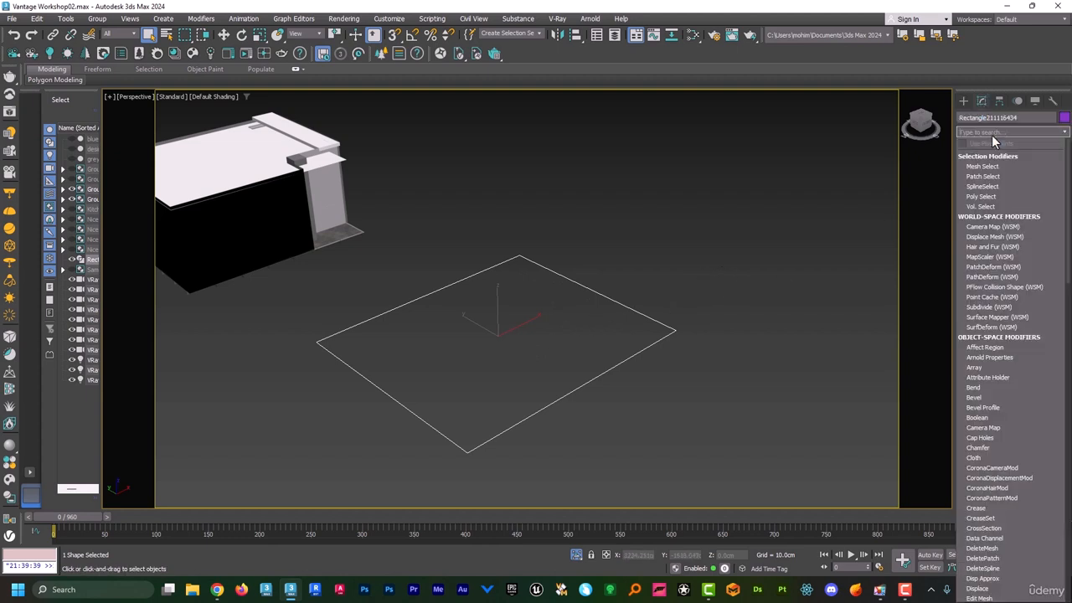
type("extr")
key("Return")
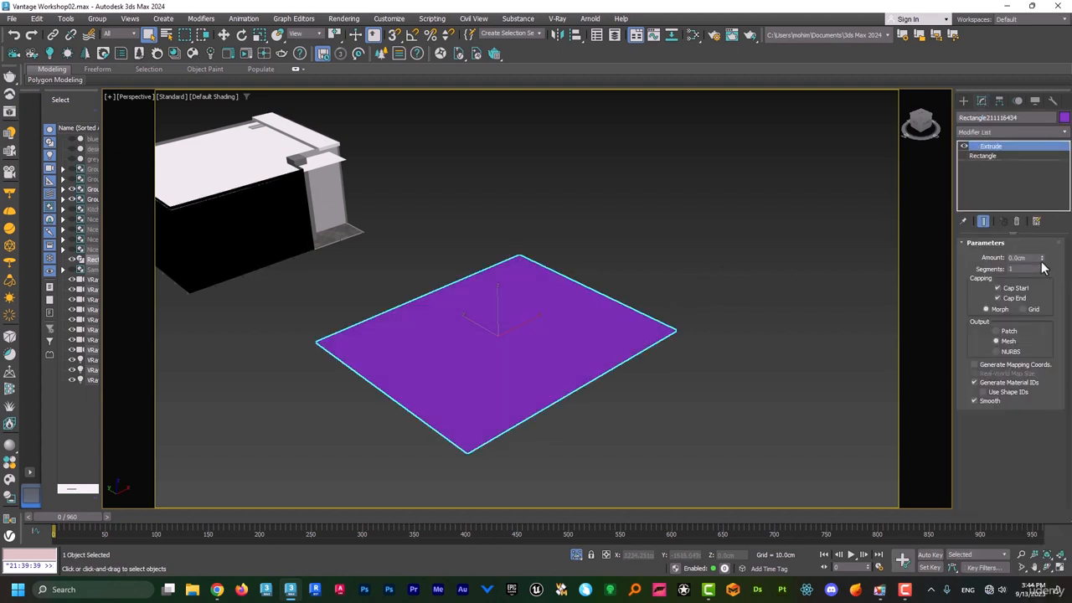
left_click_drag(1041, 261, 1041, 176)
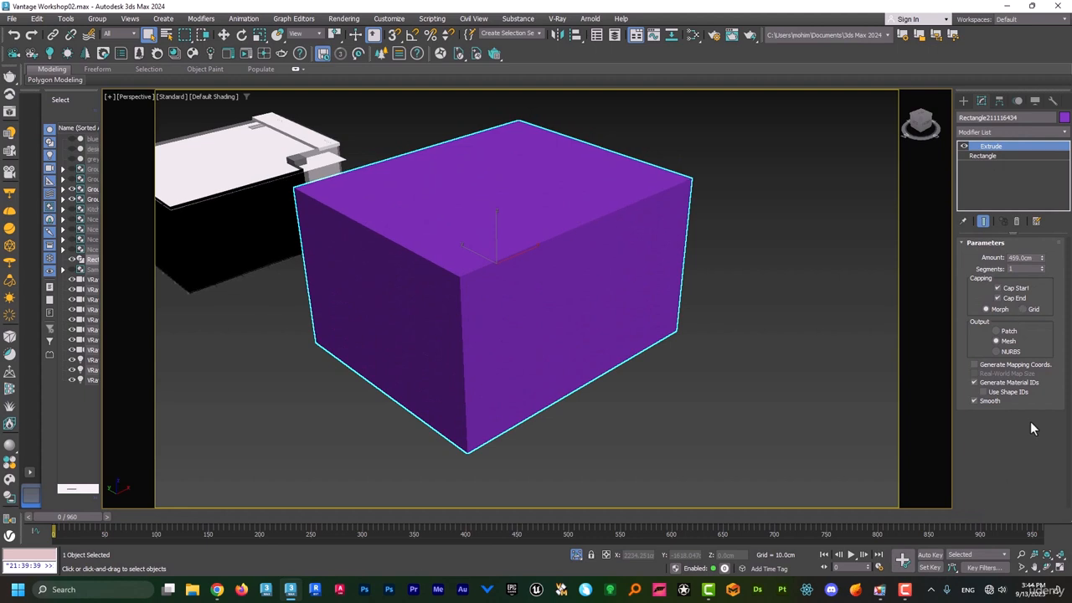
left_click(997, 298)
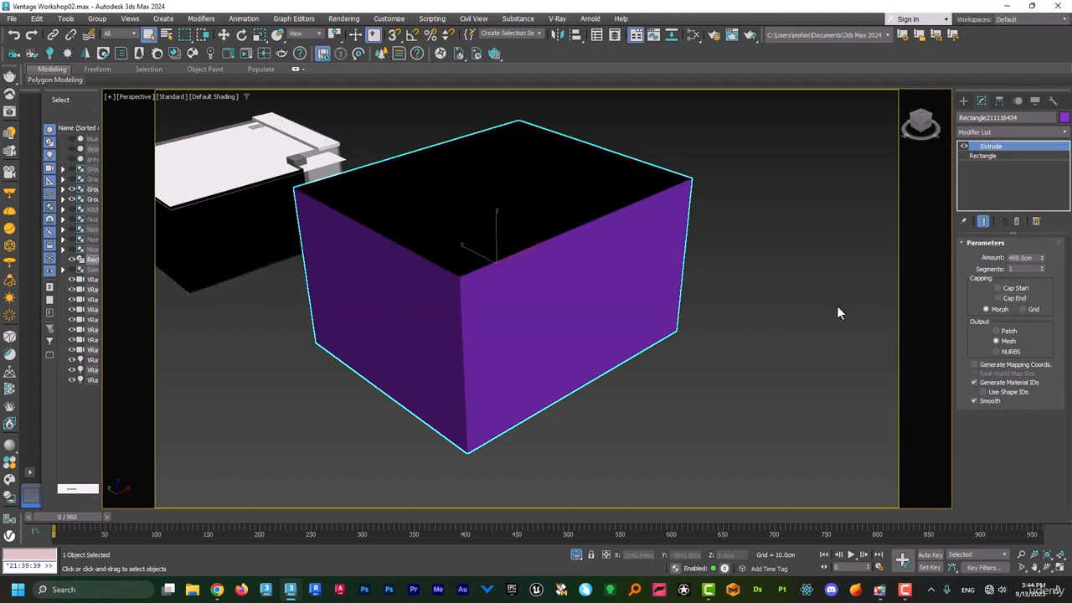
Convert the extruded box to Editable Poly and isolate it with edged faces displayed.
middle_click_drag(837, 311, 680, 286, "alt")
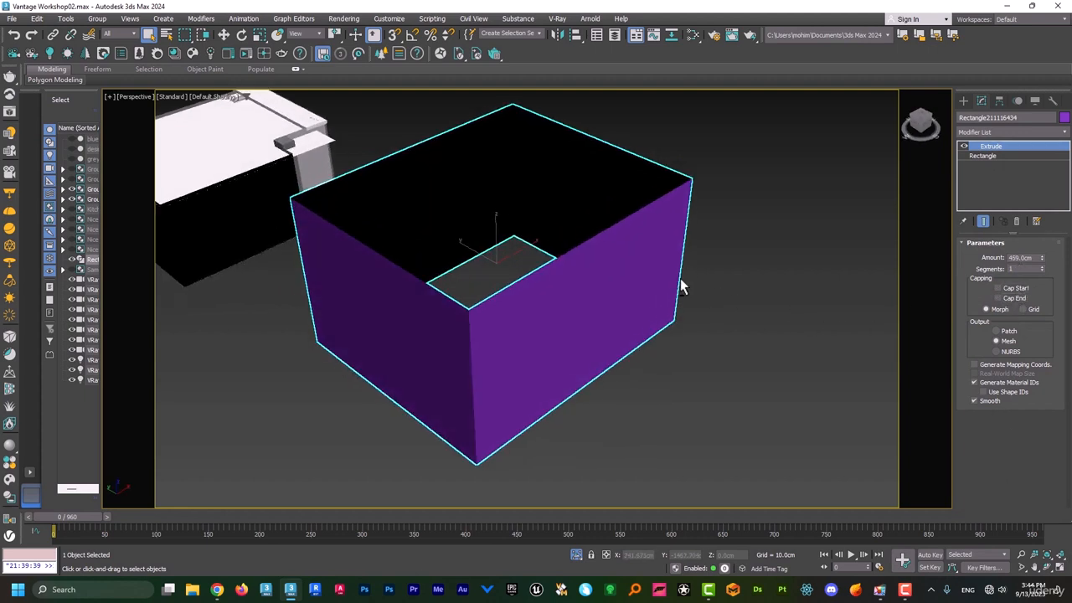
right_click(565, 180)
mouse_move(649, 318)
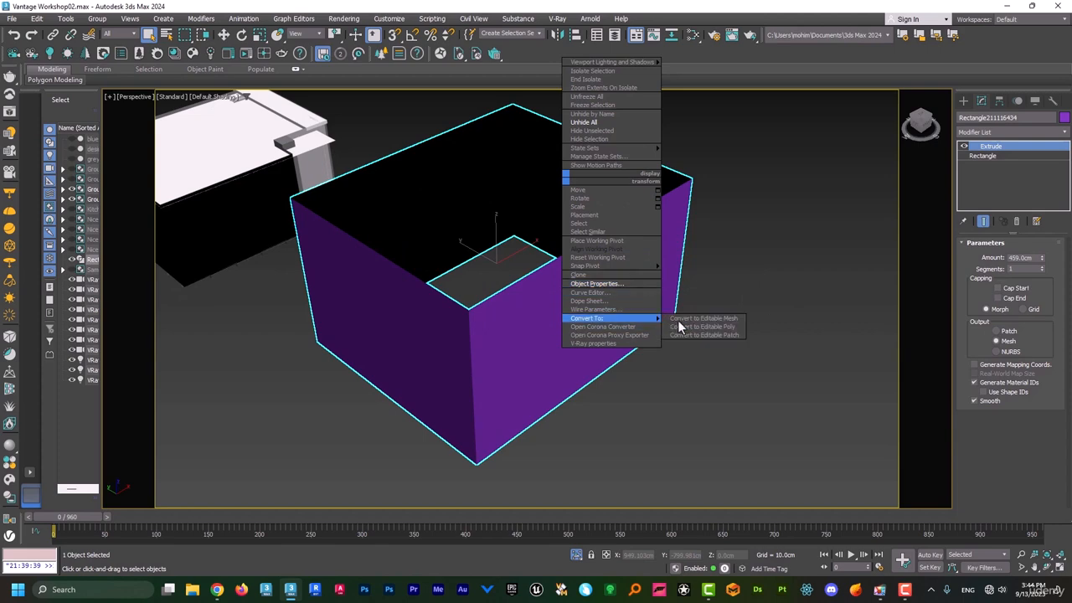
left_click(680, 327)
middle_click_drag(608, 296, 578, 295, "alt")
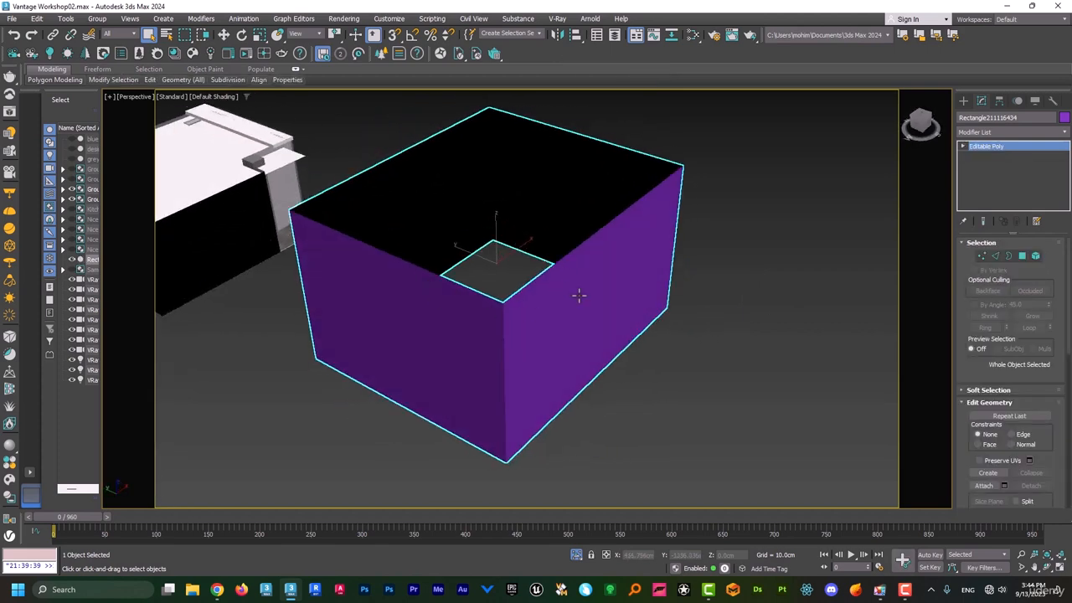
key("F4")
key("alt+q")
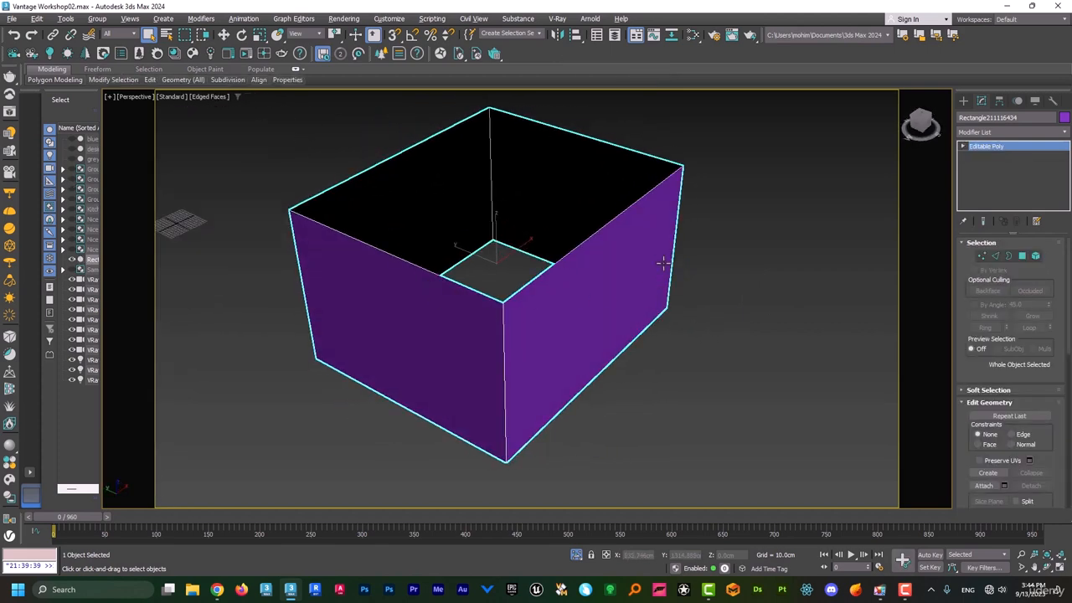
Try Clay shading on the isolated box and restore Default Shading.
left_click(212, 96)
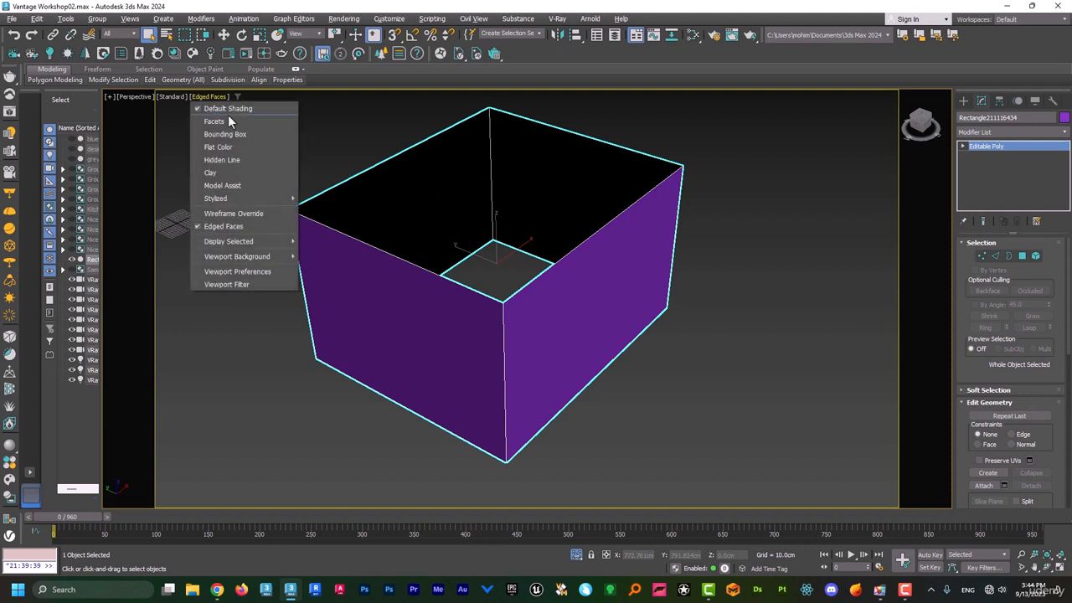
left_click(230, 175)
middle_click_drag(609, 244, 593, 275)
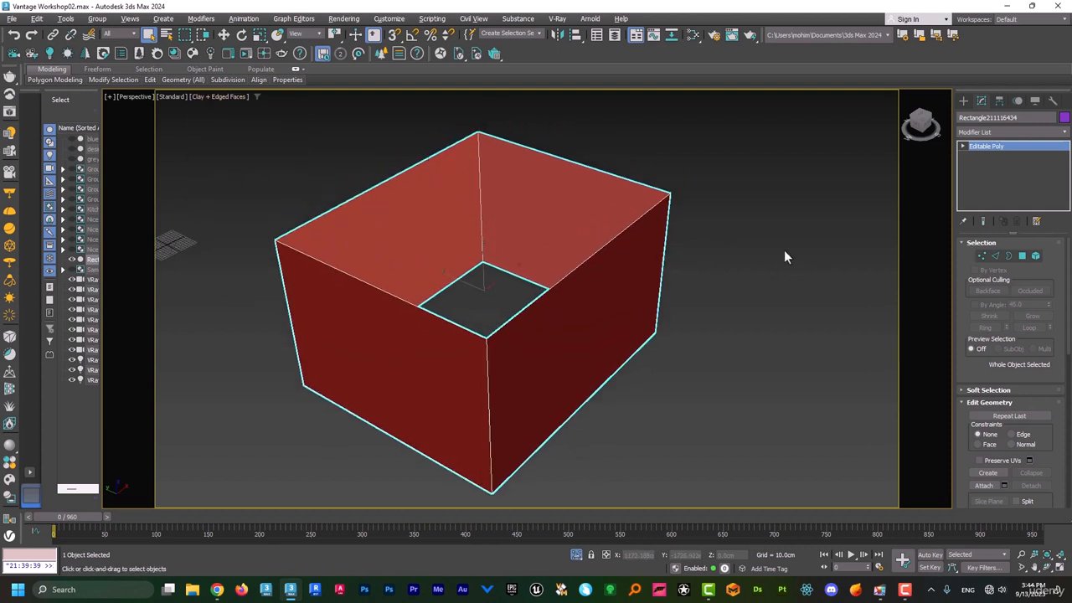
left_click(232, 96)
left_click(239, 108)
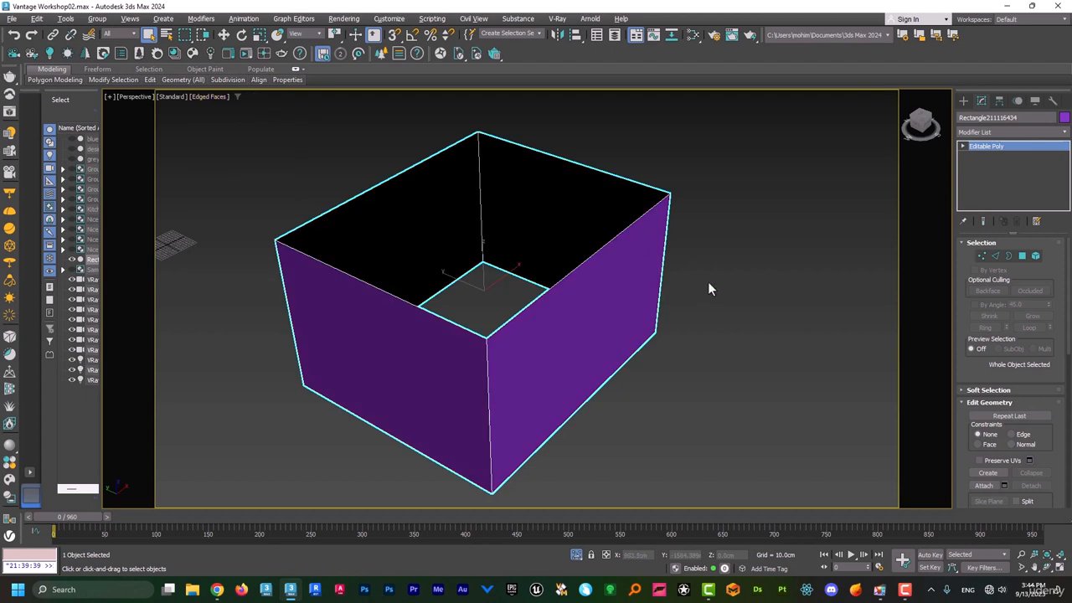
Try flipping all the box's polygons inward, undo the flip and leave polygon editing.
left_click(1023, 256)
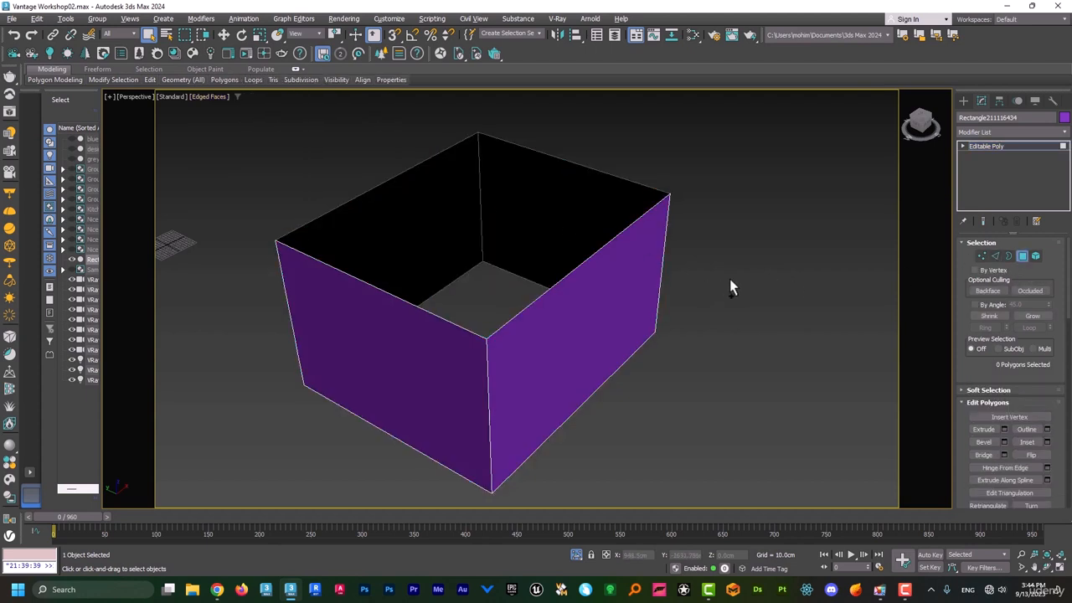
key("ctrl+a")
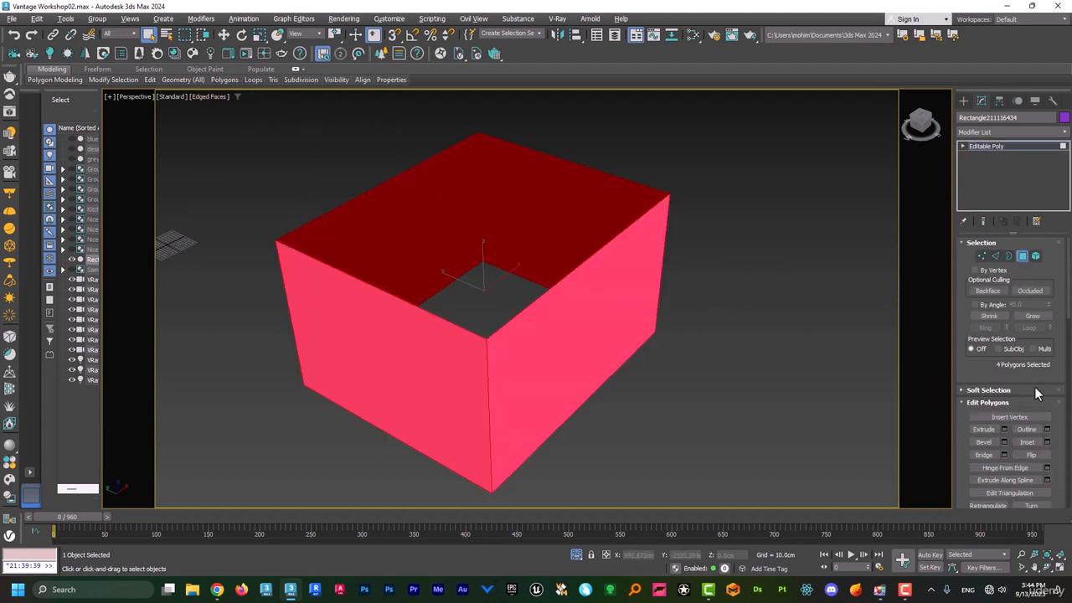
left_click(1033, 455)
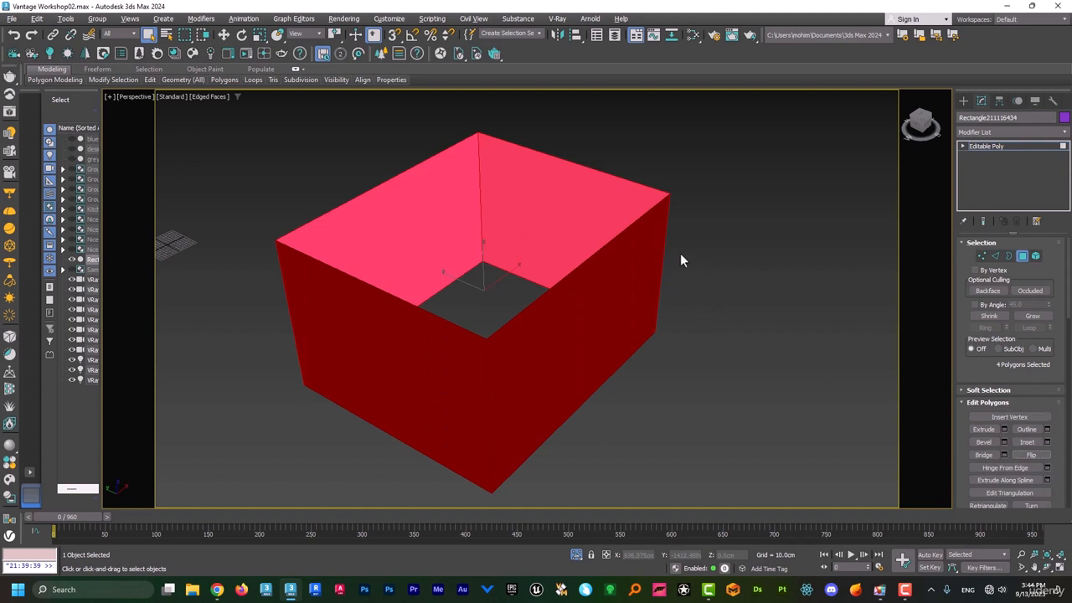
key("ctrl+z")
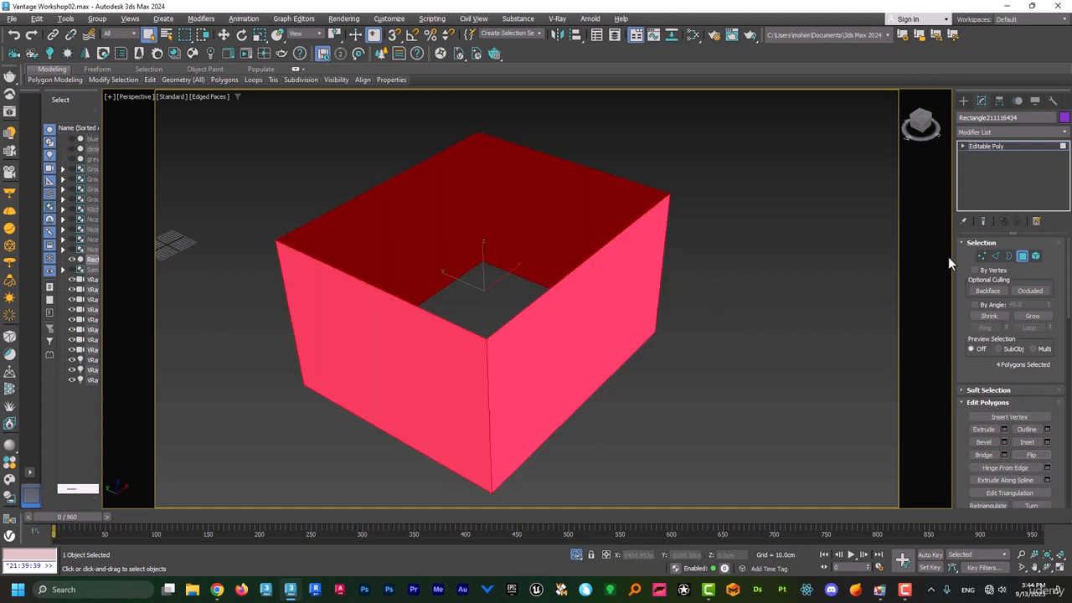
left_click(1021, 256)
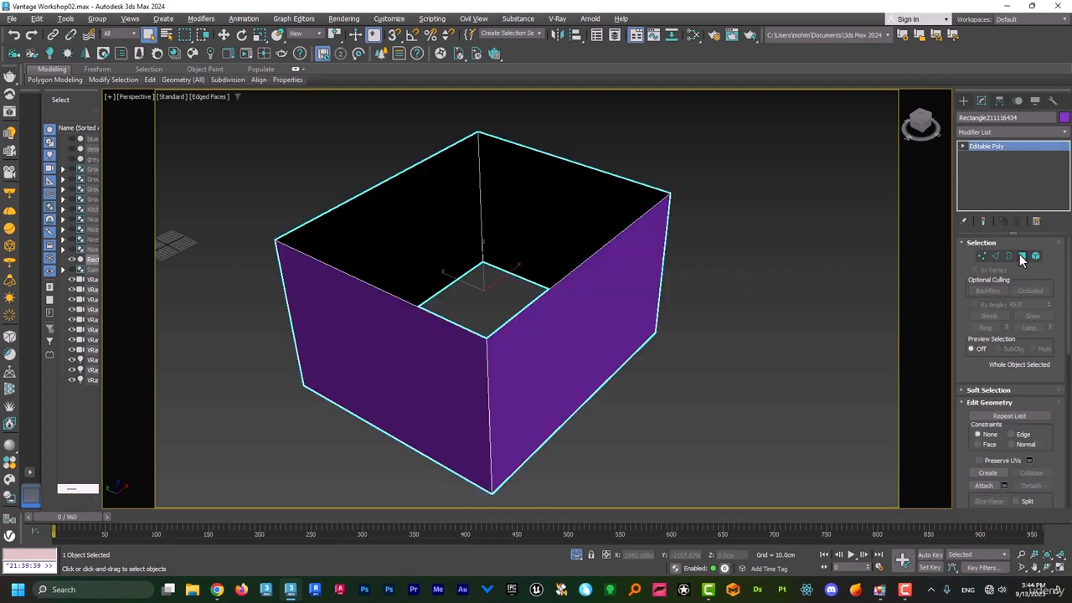
Connect the box's four vertical corner edges with 2 segments, pinch 25 and slide 7.
middle_click_drag(661, 278, 527, 268, "alt")
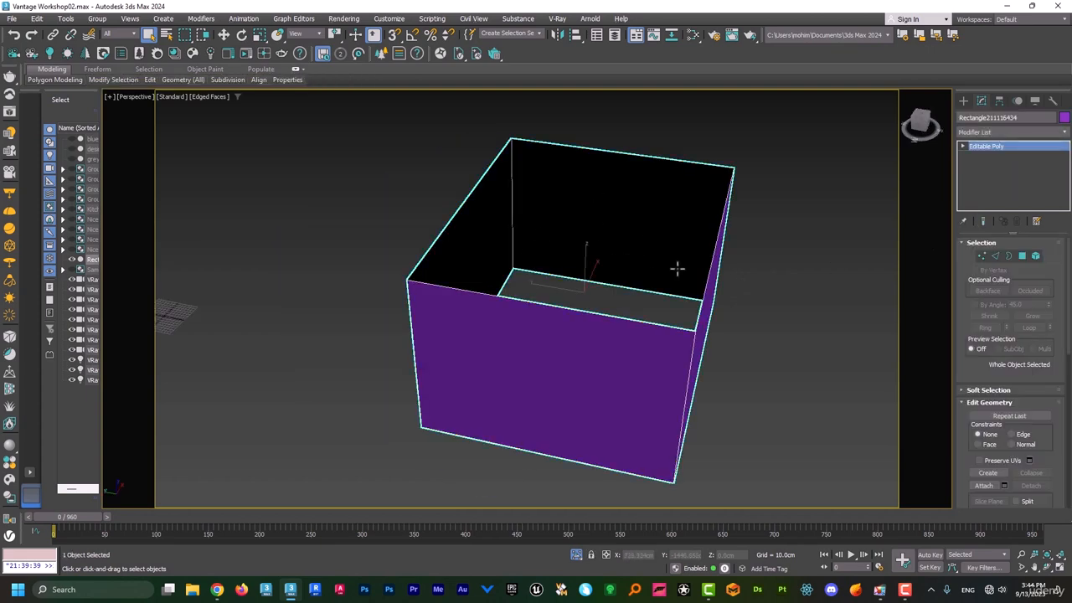
middle_click_drag(677, 268, 698, 286, "alt")
left_click(996, 256)
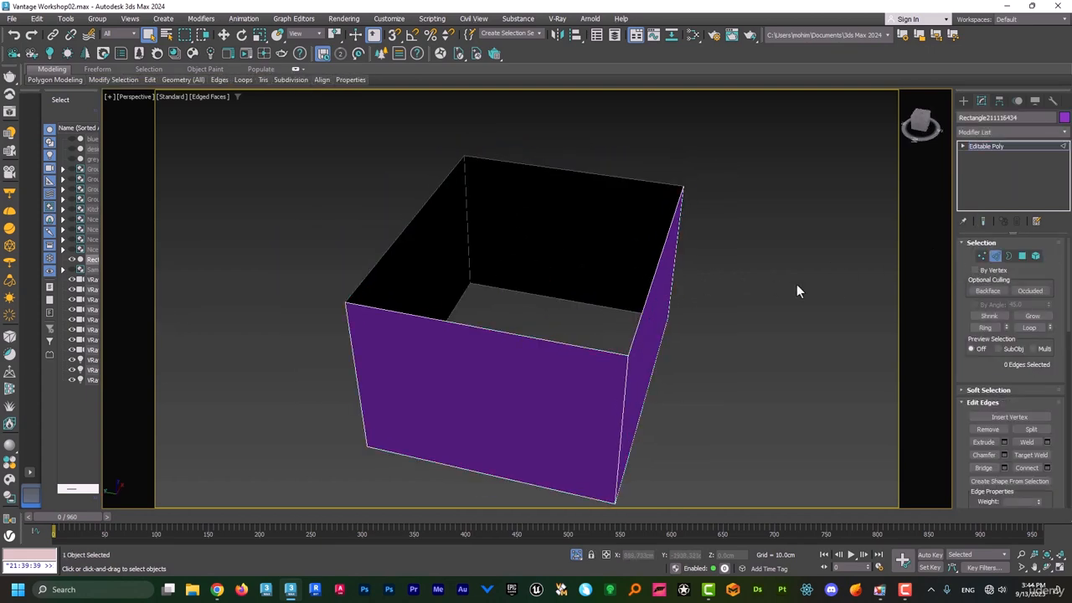
middle_click_drag(797, 284, 745, 286, "alt")
left_click_drag(255, 328, 256, 327)
middle_click_drag(256, 327, 815, 330, "alt")
left_click(1047, 468)
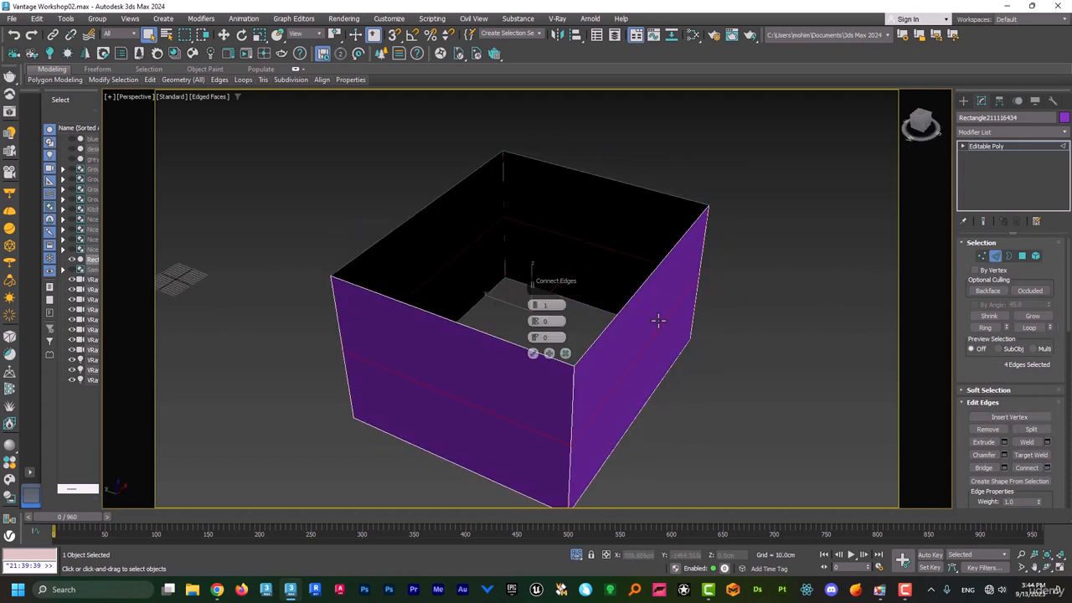
left_click(536, 306)
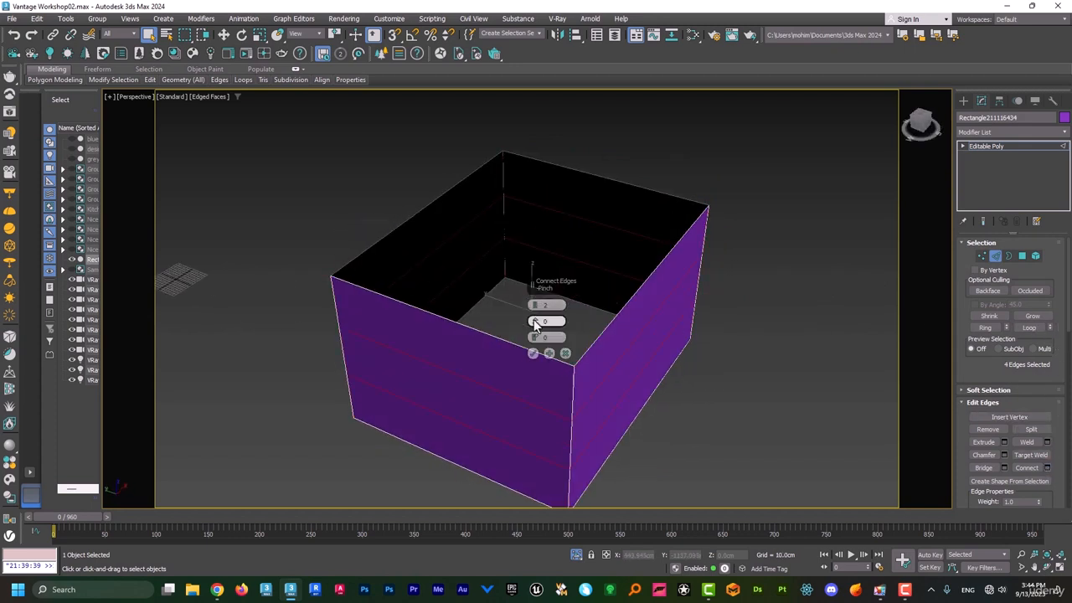
left_click_drag(530, 281, 530, 259)
left_click_drag(535, 337, 535, 314)
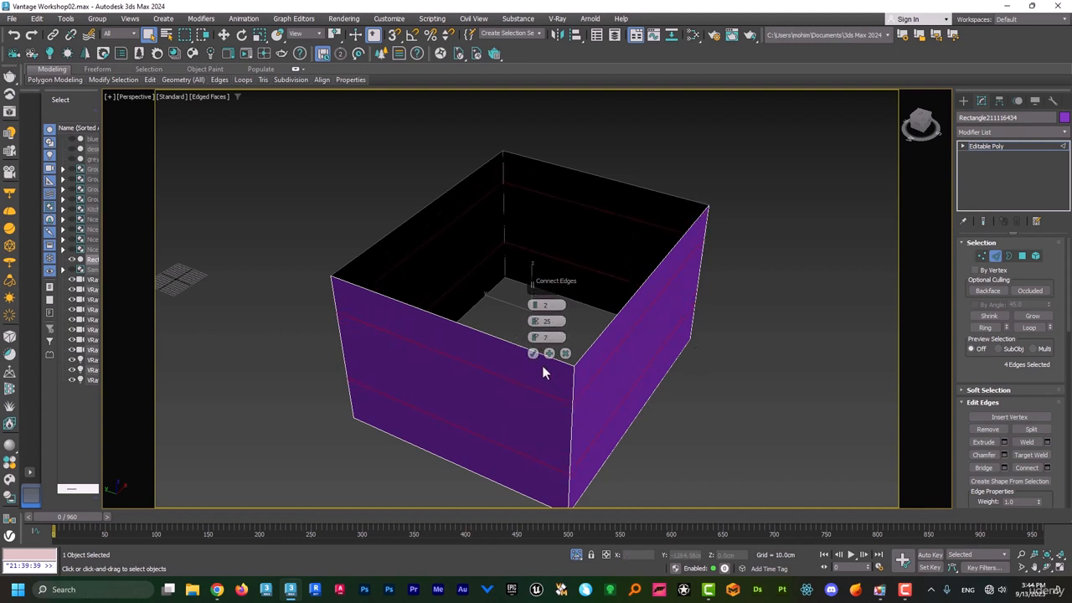
left_click(533, 353)
Connect the four horizontal edges of the far short wall with two vertical edge lines.
middle_click_drag(805, 366, 816, 277, "alt")
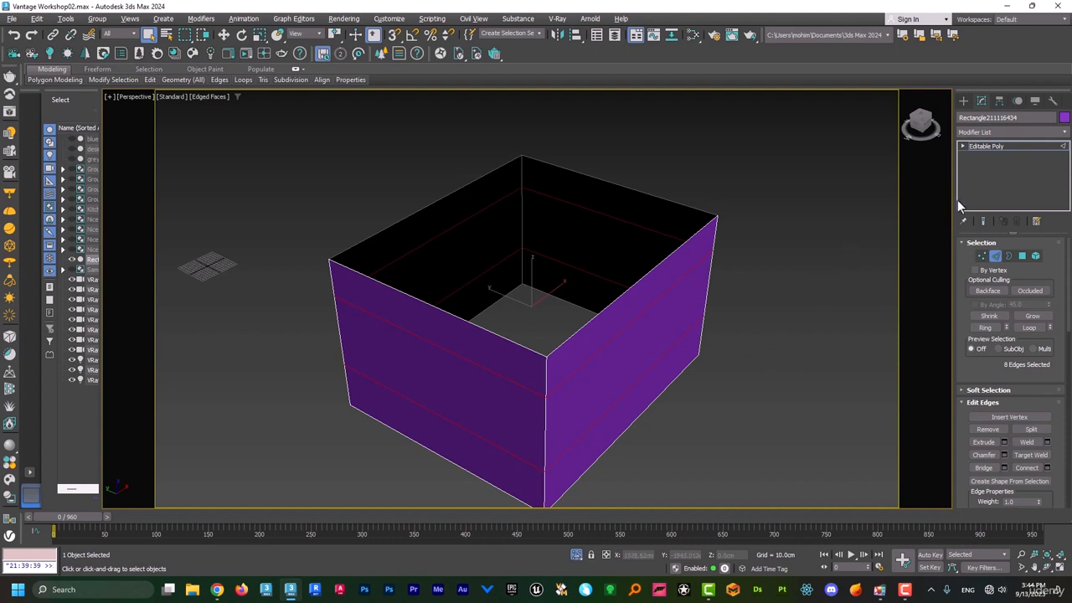
middle_click_drag(562, 249, 584, 215, "alt")
left_click_drag(579, 150, 594, 325)
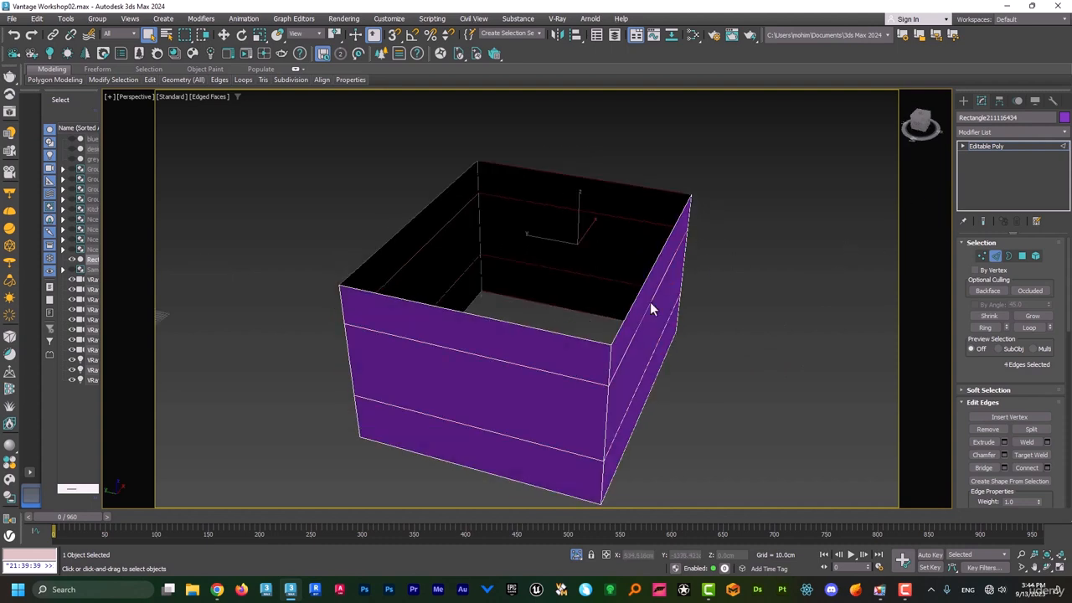
left_click(1026, 467)
middle_click_drag(535, 285, 586, 267, "alt")
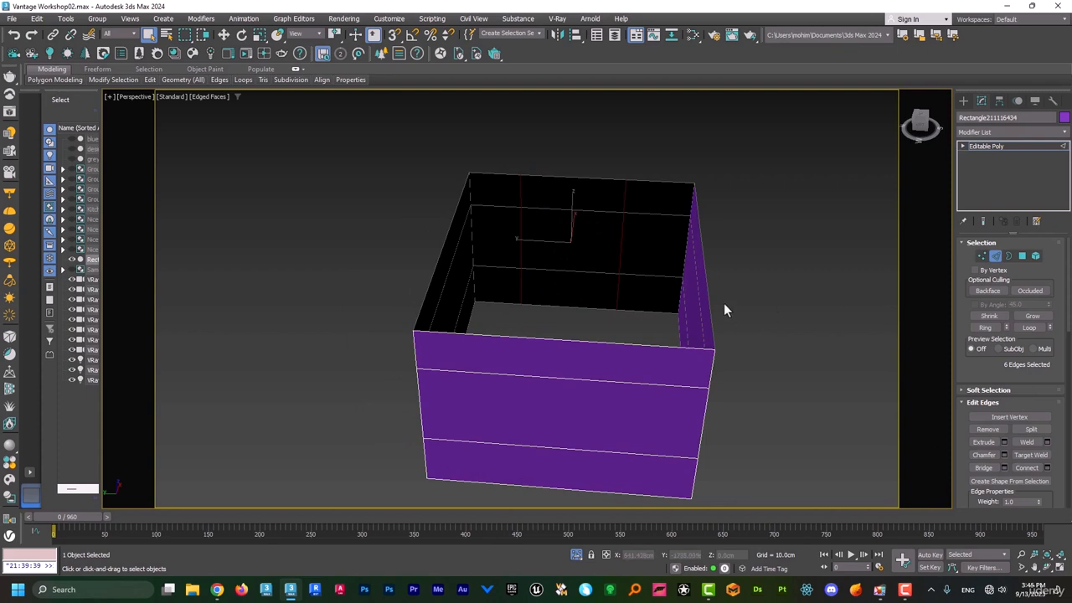
Connect the four horizontal edges of the adjacent long wall, finish edge editing and deselect the box.
middle_click_drag(754, 307, 519, 343, "alt")
left_click_drag(514, 152, 485, 307)
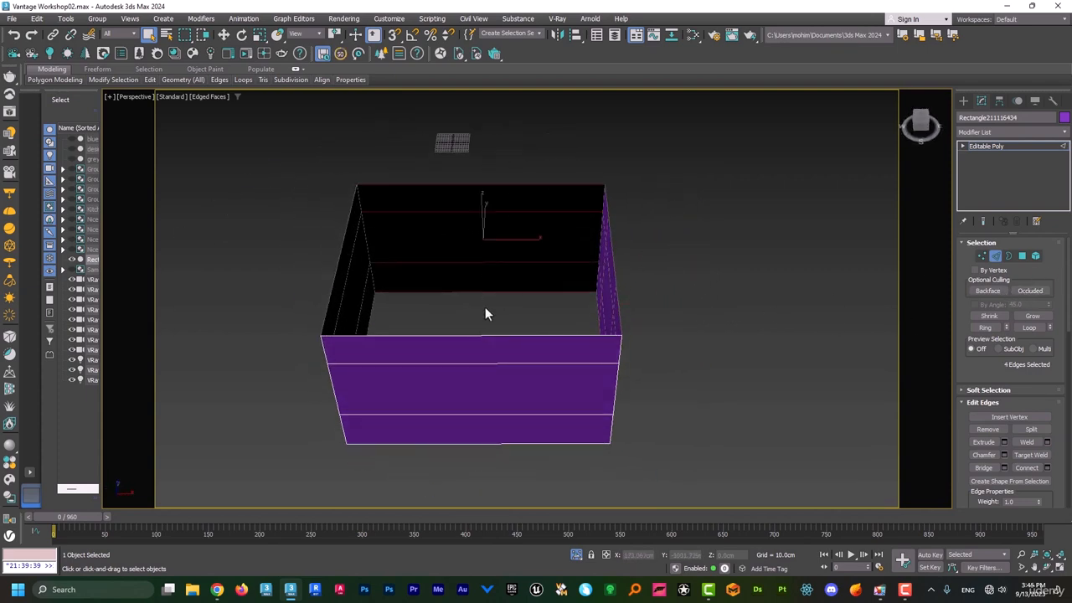
left_click(1026, 467)
middle_click_drag(675, 290, 598, 222, "alt")
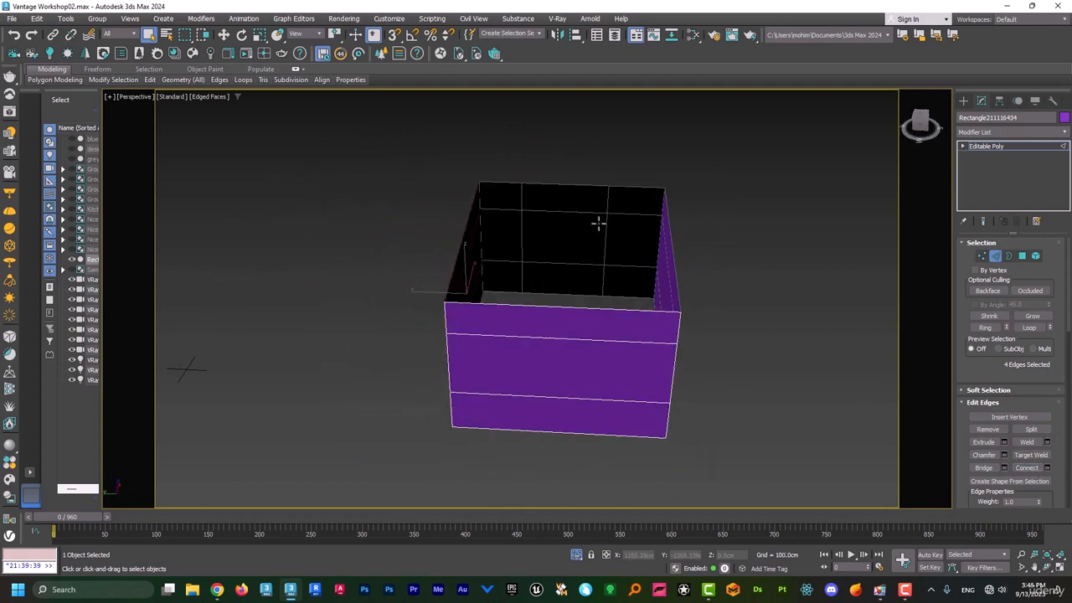
left_click(998, 147)
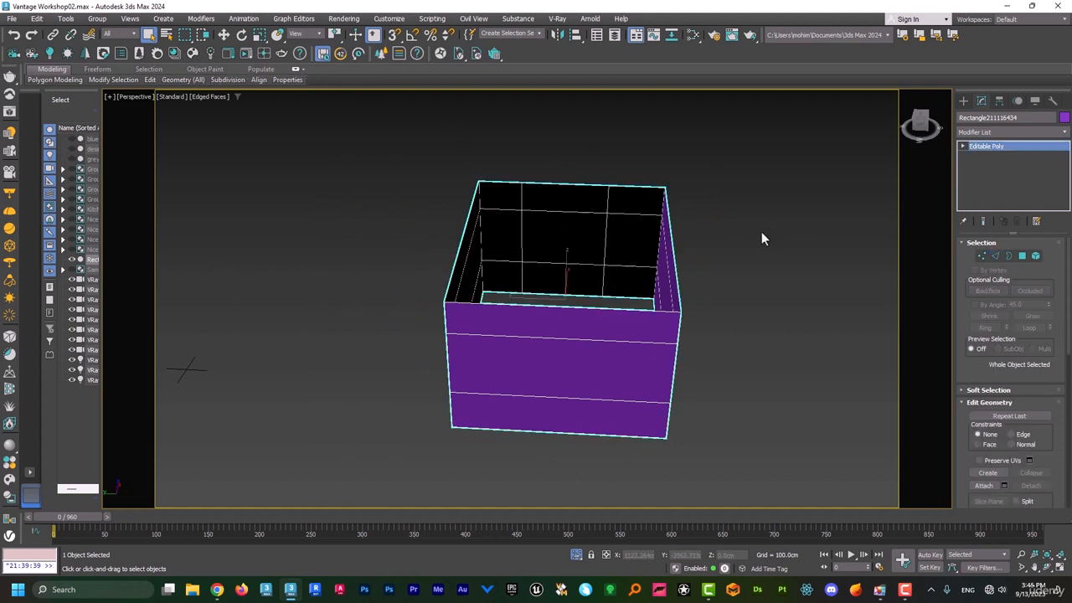
left_click(728, 237)
middle_click_drag(688, 221, 623, 242)
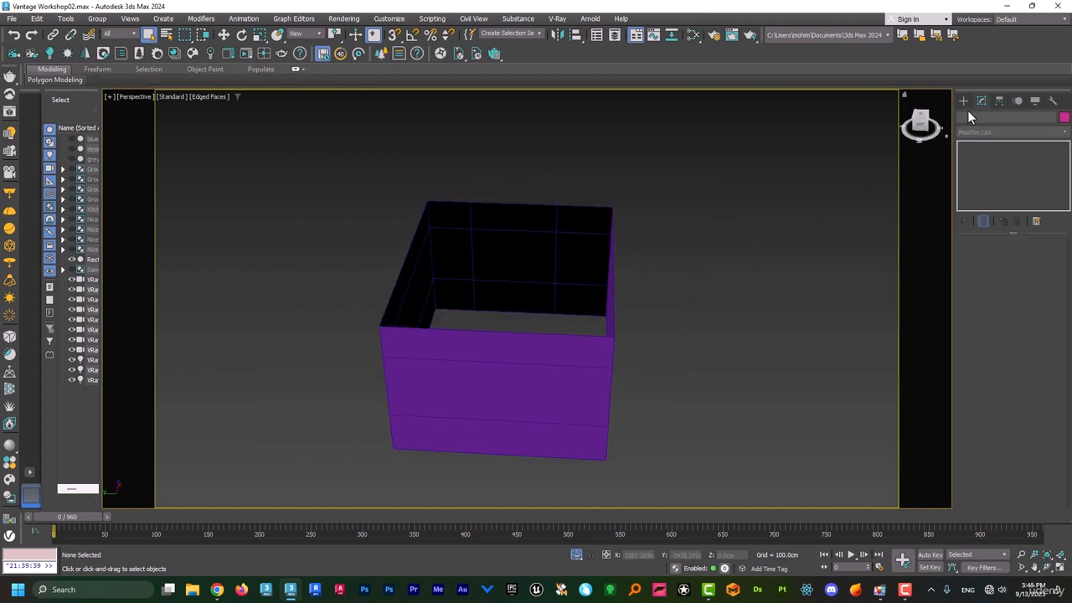
Draw a plane about 214 by 292 cm on the outside of the subdivided short wall with AutoGrid enabled.
left_click(964, 101)
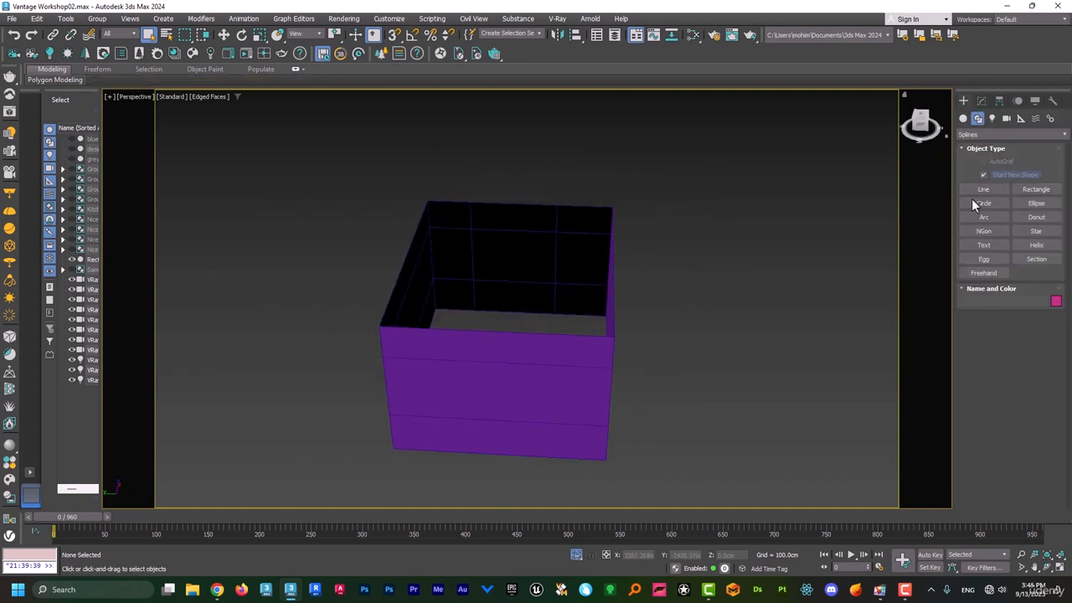
left_click(963, 118)
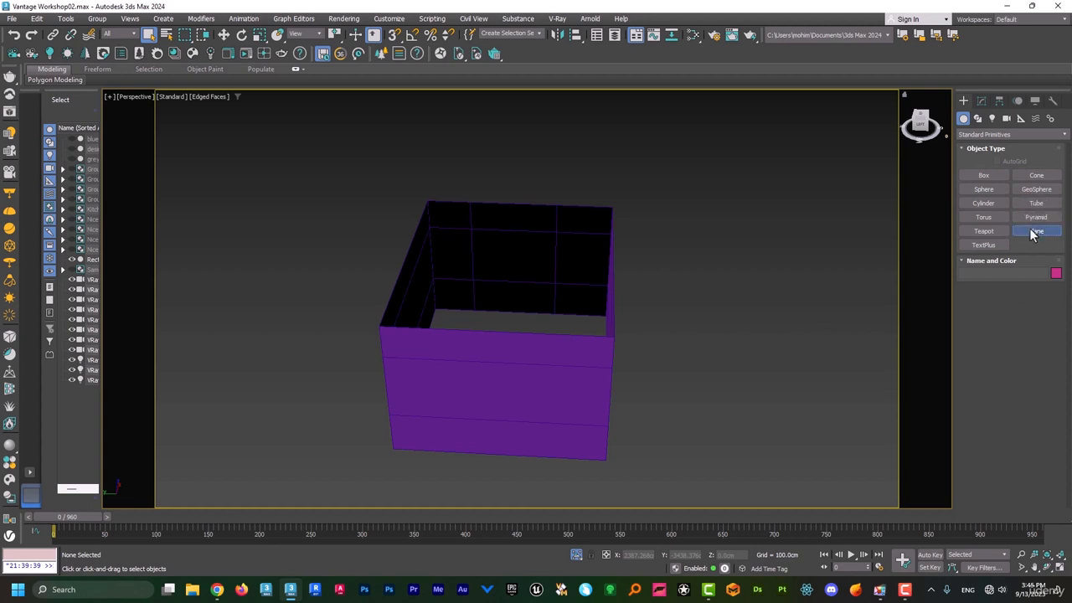
left_click(1035, 231)
left_click(1004, 163)
middle_click_drag(702, 267, 530, 256, "alt")
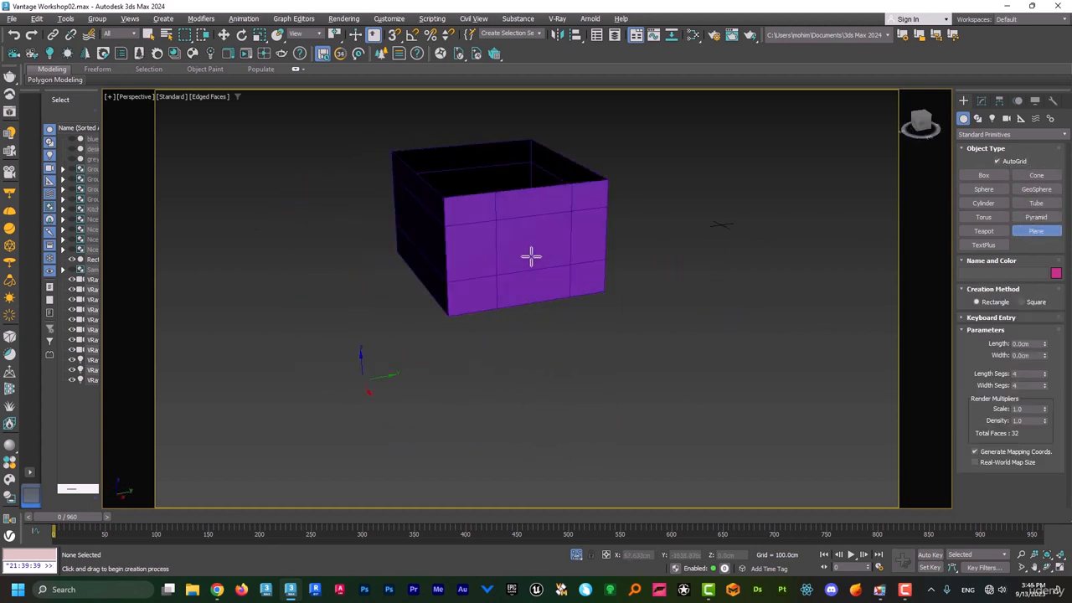
left_click_drag(563, 223, 490, 286)
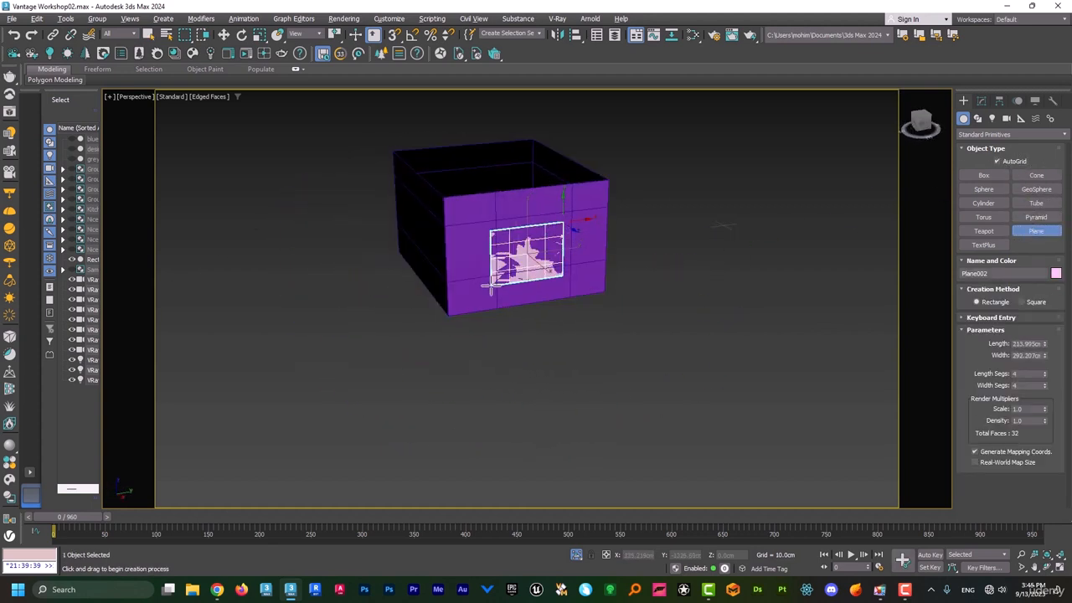
Reduce the plane to one length and one width segment and enlarge it to about 248 by 356 cm.
right_click(1044, 376)
right_click(1044, 385)
mouse_move(1044, 344)
left_mouse_down()
mouse_move(1043, 326)
mouse_move(1044, 338)
left_mouse_up()
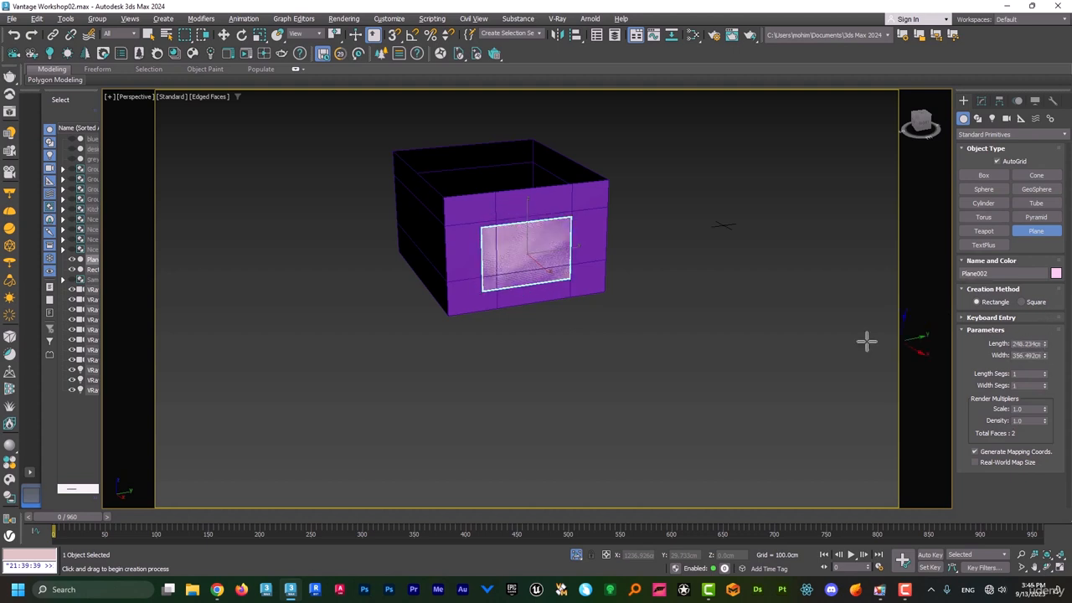
Move the plane straight down with vertex snapping until its lower edge meets the base of the wall.
right_click(540, 273)
scroll(519, 257, "up", 2)
key("s")
left_click_drag(532, 229, 536, 208)
right_click(536, 208)
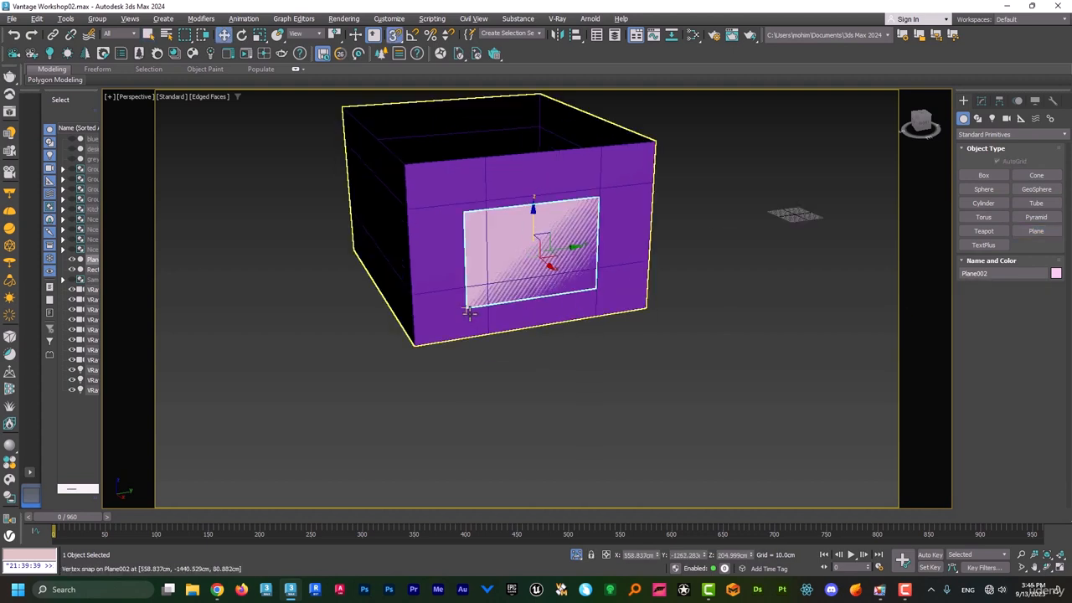
left_click_drag(469, 304, 411, 352)
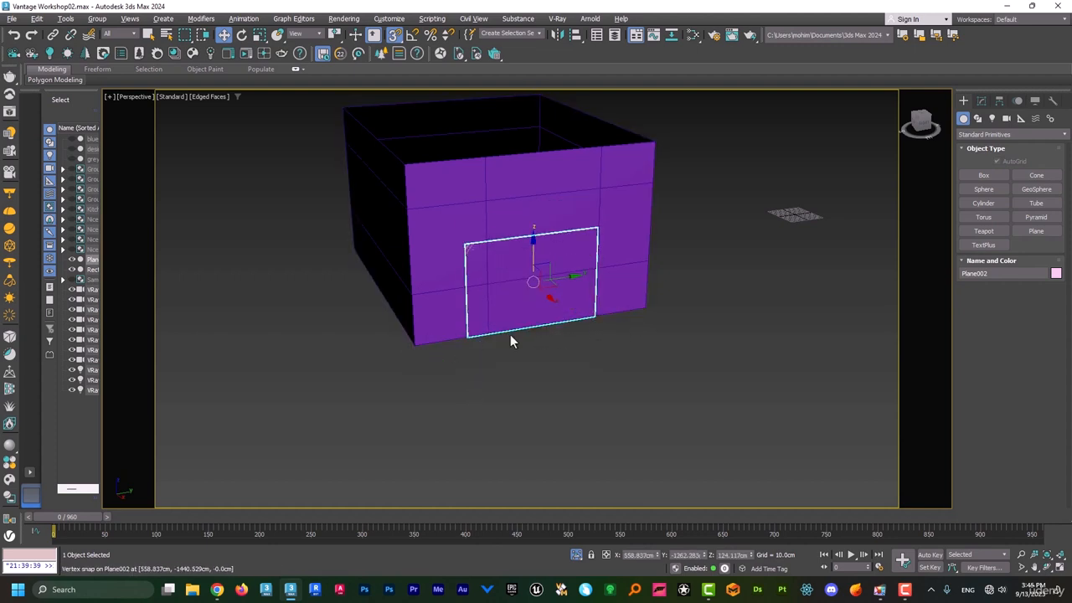
Raise the plane about 110 cm above the wall's base with a relative Z offset.
left_click(981, 100)
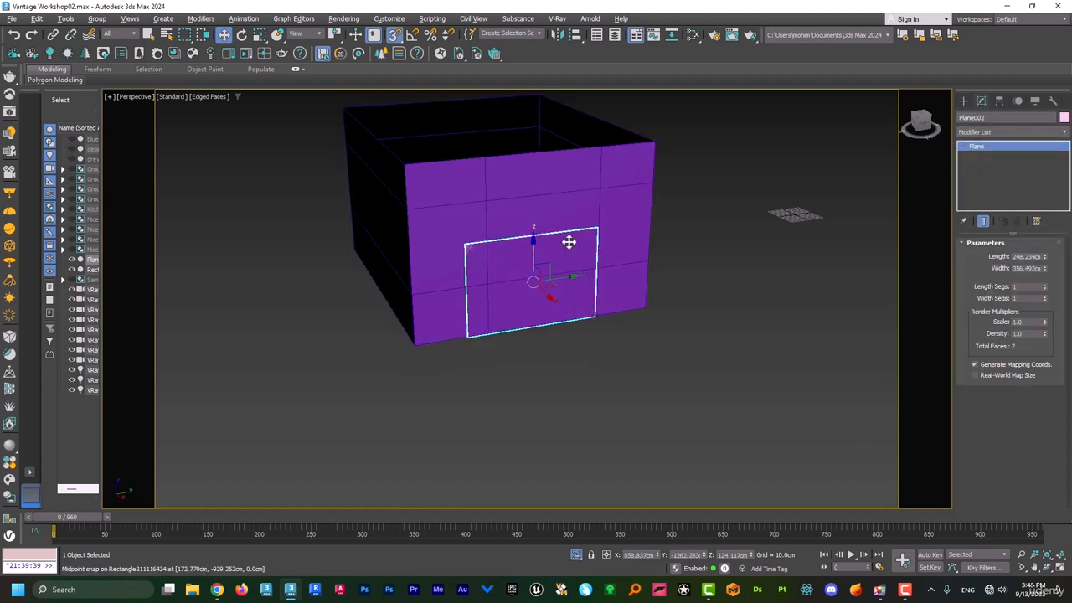
left_click(605, 555)
left_click_drag(748, 554, 758, 509)
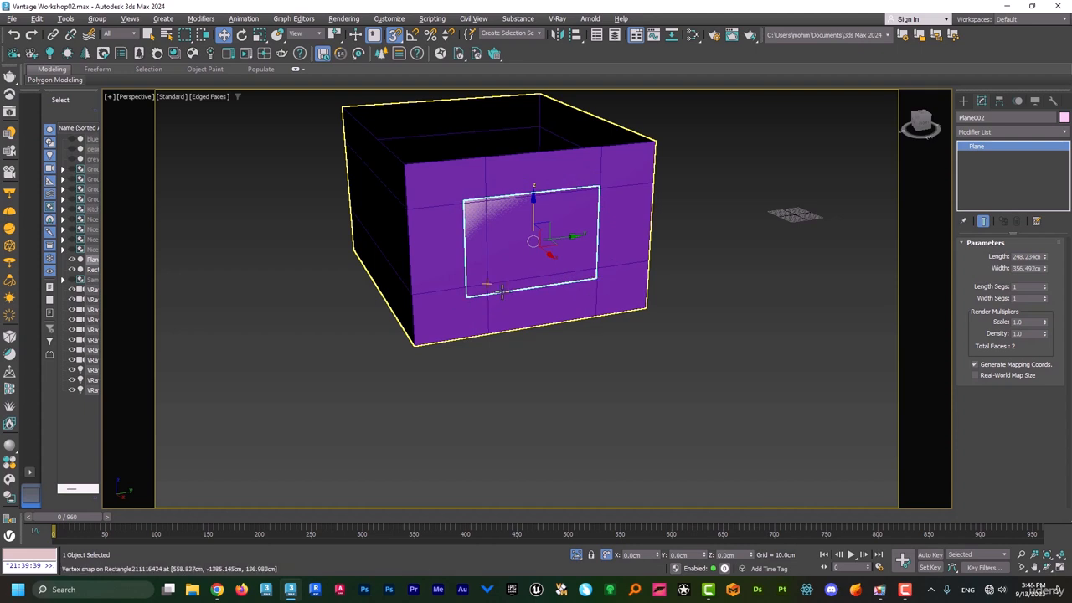
Snap the box's lower and upper horizontal edge loops to the heights of the plane's bottom and top edges.
right_click(544, 281)
left_click(486, 307)
left_click(506, 307)
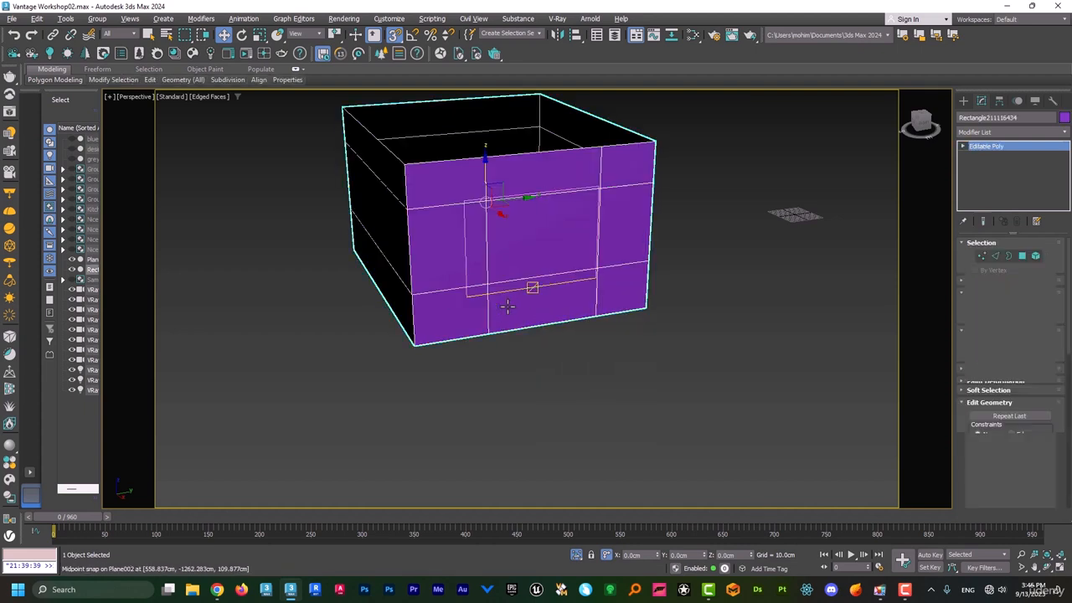
left_click(995, 256)
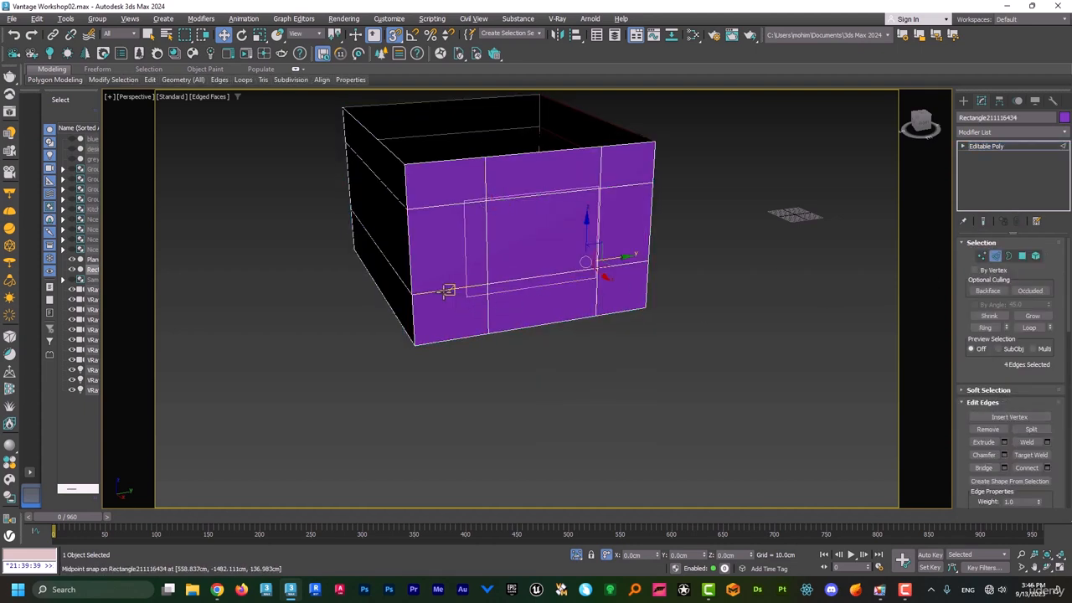
double_click(446, 291)
left_click_drag(503, 219, 466, 295)
double_click(444, 204)
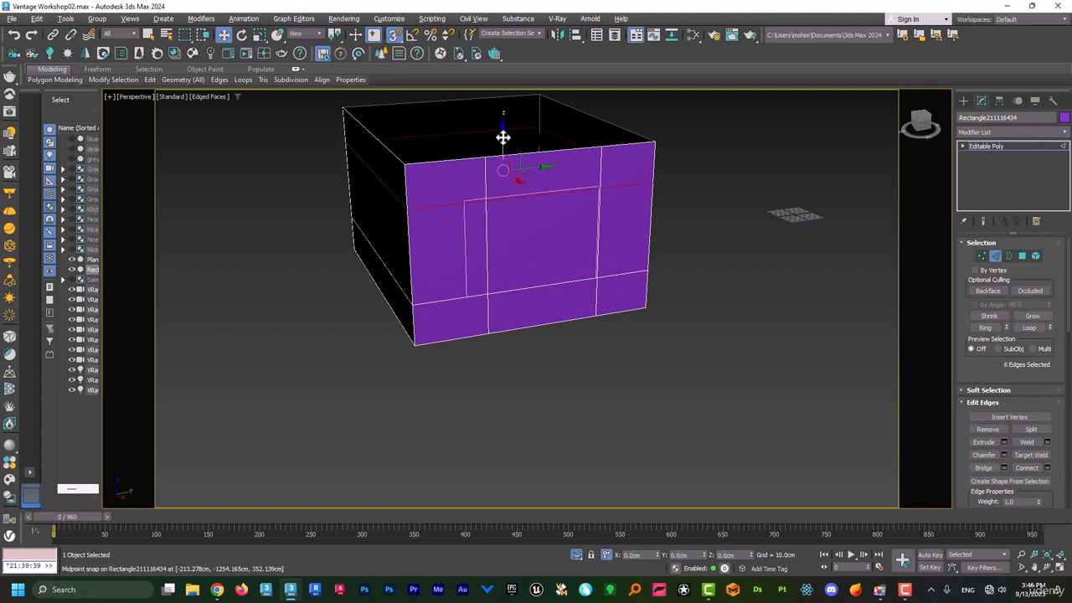
Snap the short wall's two vertical edge lines to the plane's side edges and leave edge editing.
double_click(486, 224)
left_click_drag(505, 244, 466, 211)
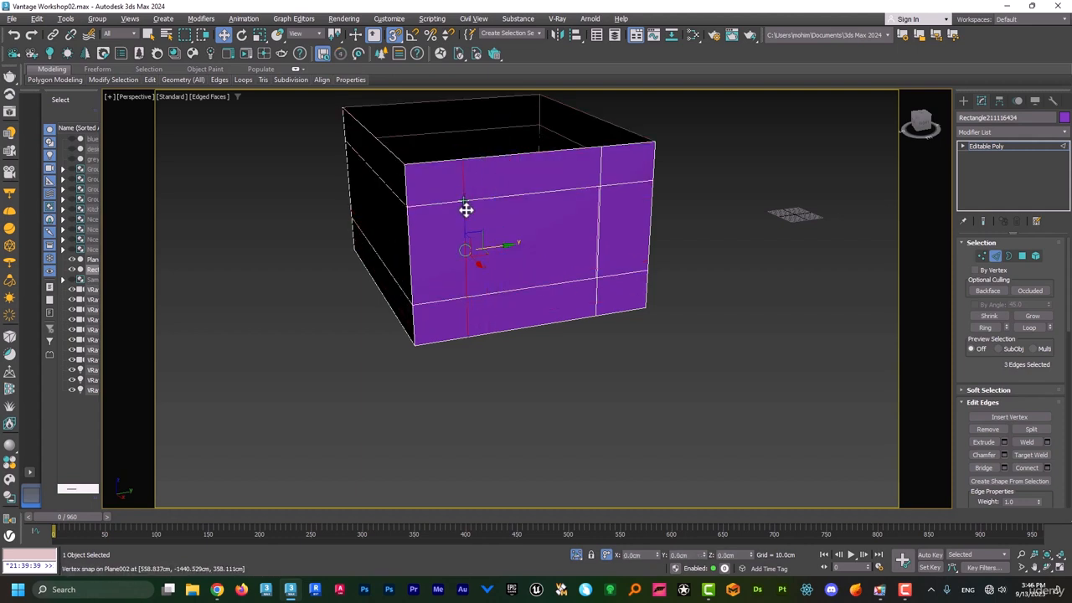
double_click(601, 166)
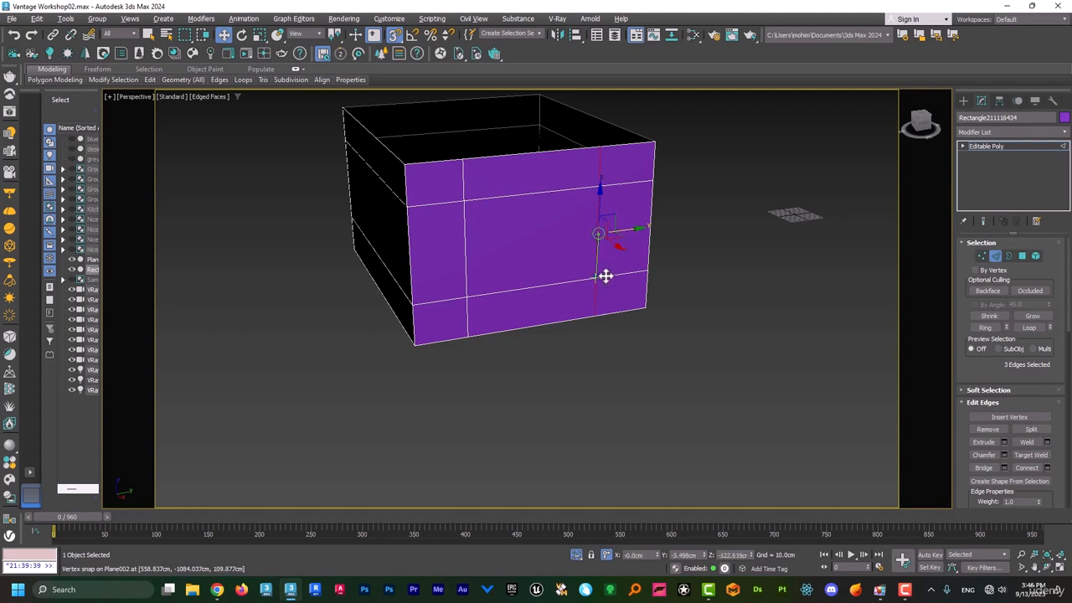
middle_click_drag(590, 277, 689, 277, "alt")
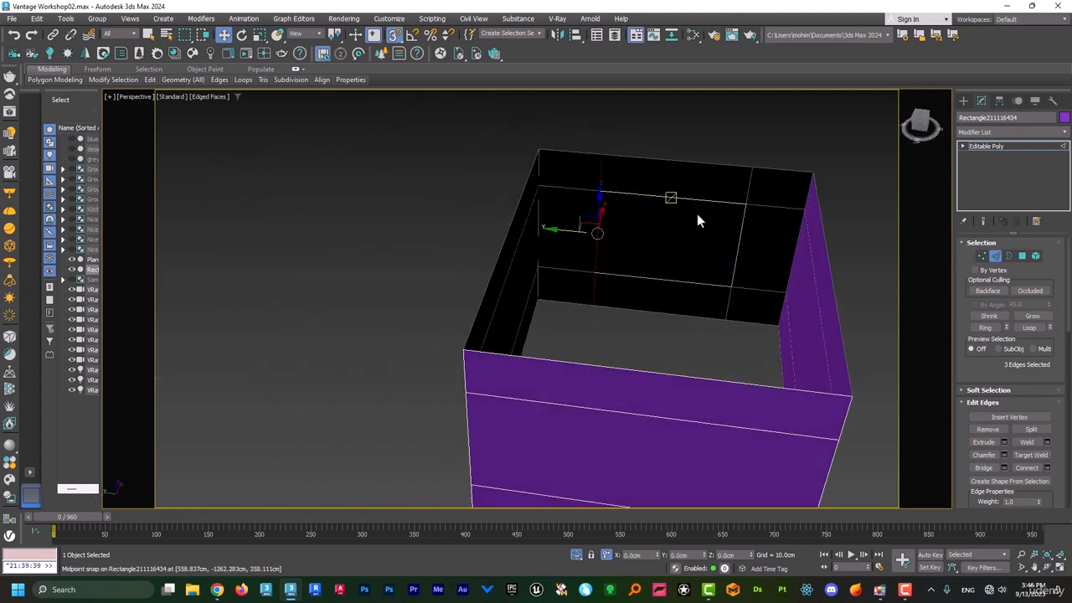
left_click(992, 146)
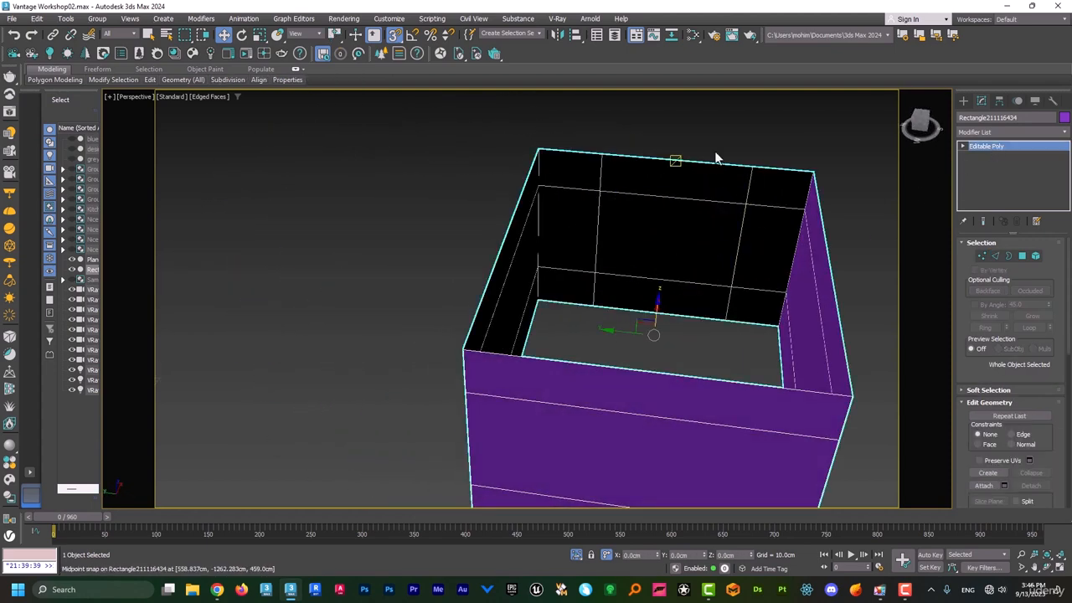
Deselect the box and delete the window-sized reference plane.
left_click(777, 124)
left_click(687, 217)
left_click(687, 217)
key("Delete")
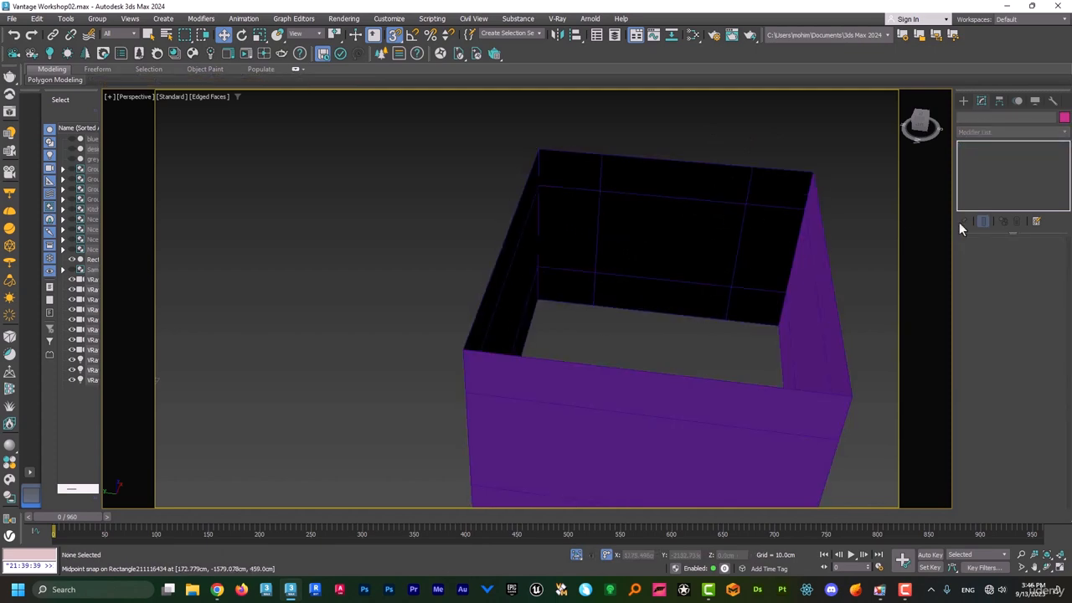
Delete the central polygon of the far short wall to cut a window opening.
left_click_drag(777, 139, 743, 182)
left_click(1021, 256)
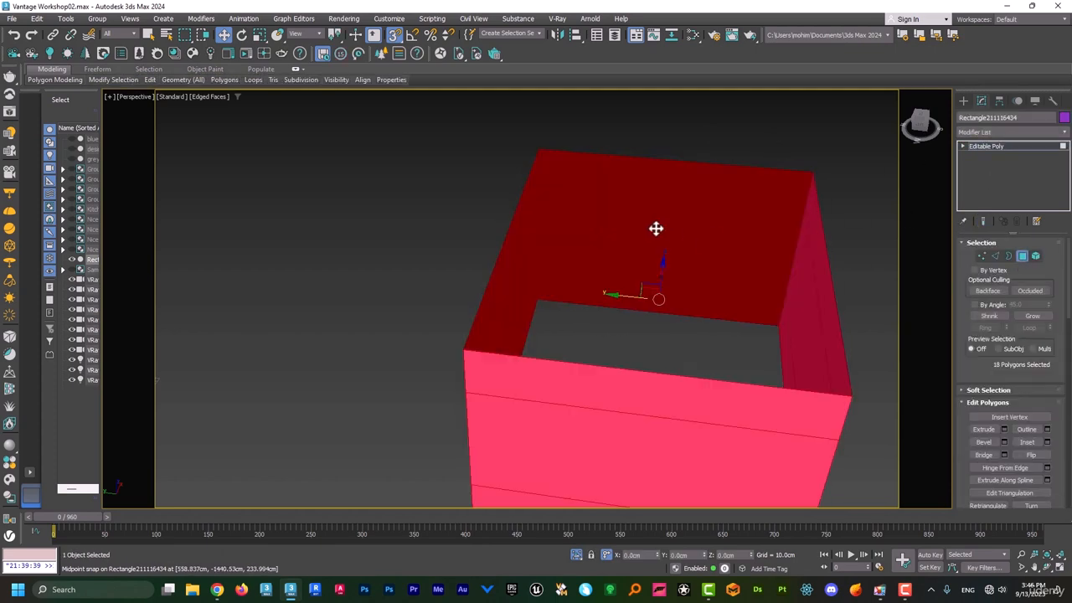
left_click(655, 229)
key("Delete")
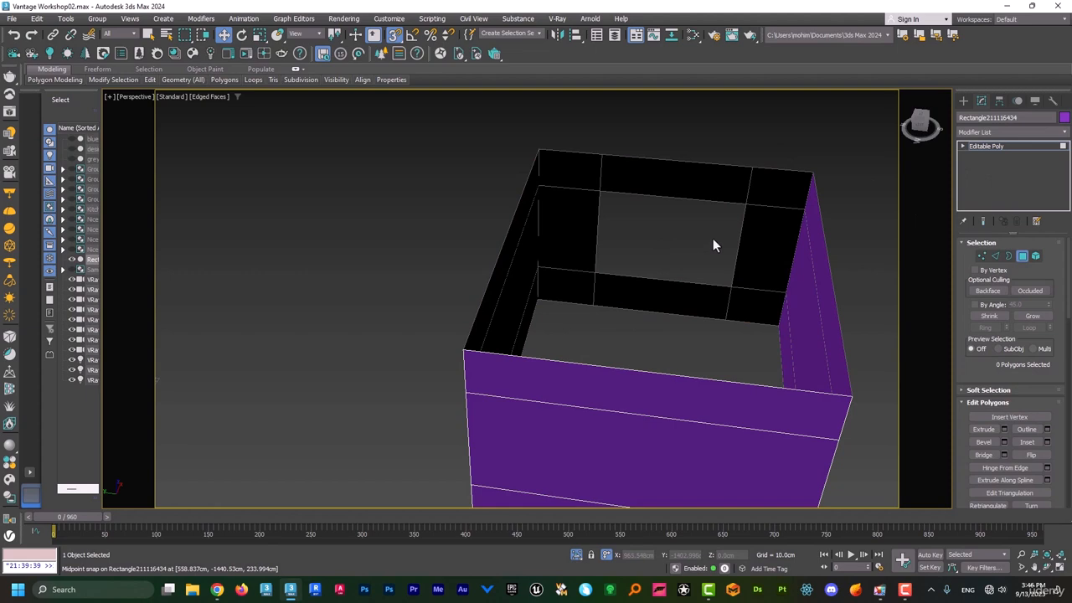
middle_click_drag(726, 297, 791, 296, "alt")
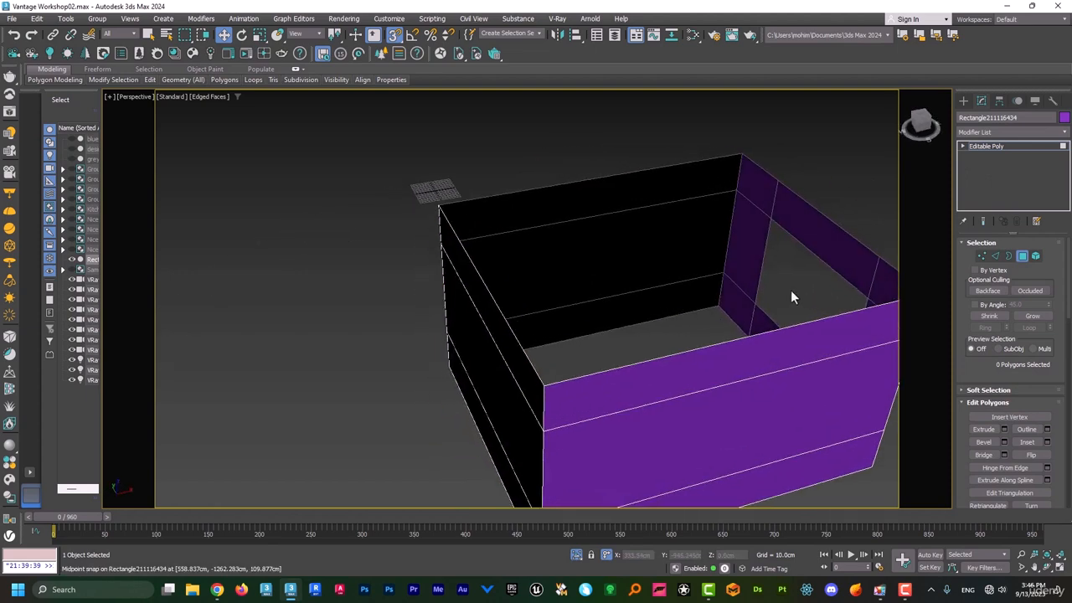
middle_click_drag(760, 338, 811, 270, "alt")
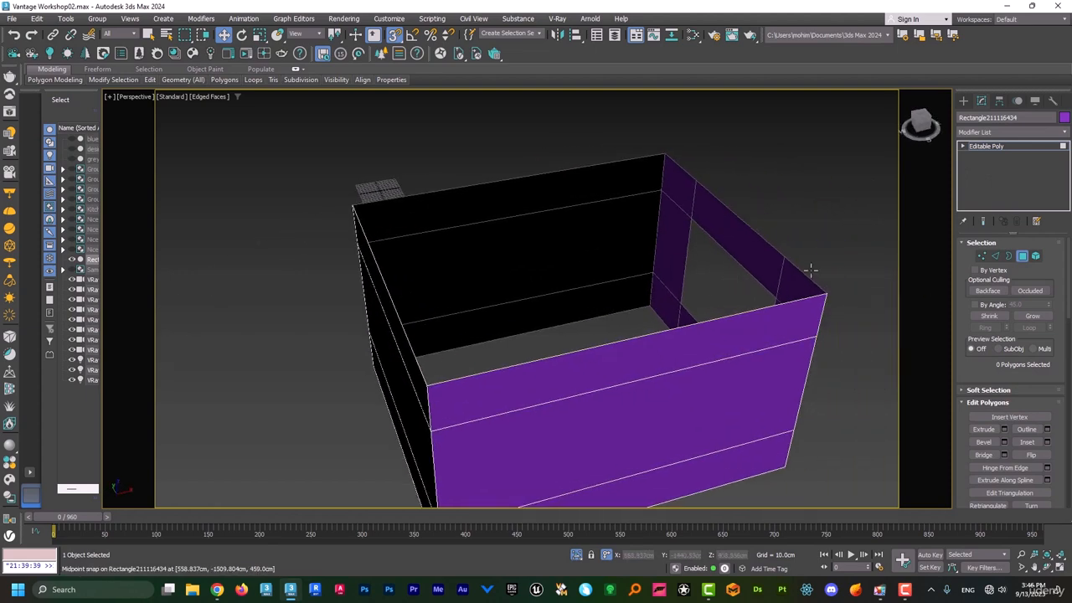
Leave polygon editing and apply a Shell modifier to the box with an outer amount of about 22 cm.
left_click(1020, 255)
left_click(1002, 132)
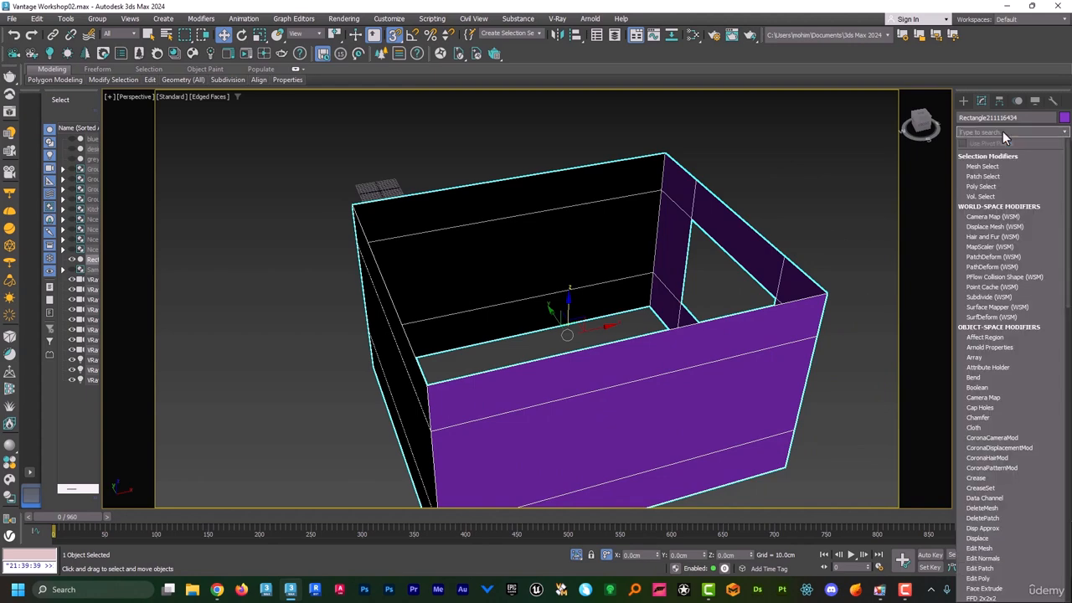
type("sh")
key("Return")
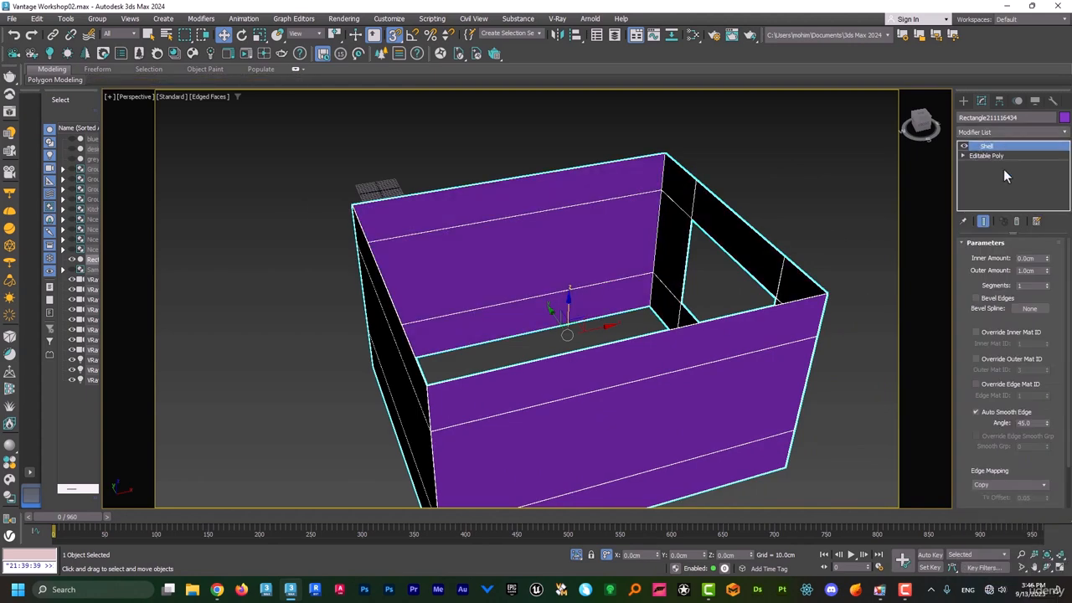
left_click_drag(1046, 272, 1046, 239)
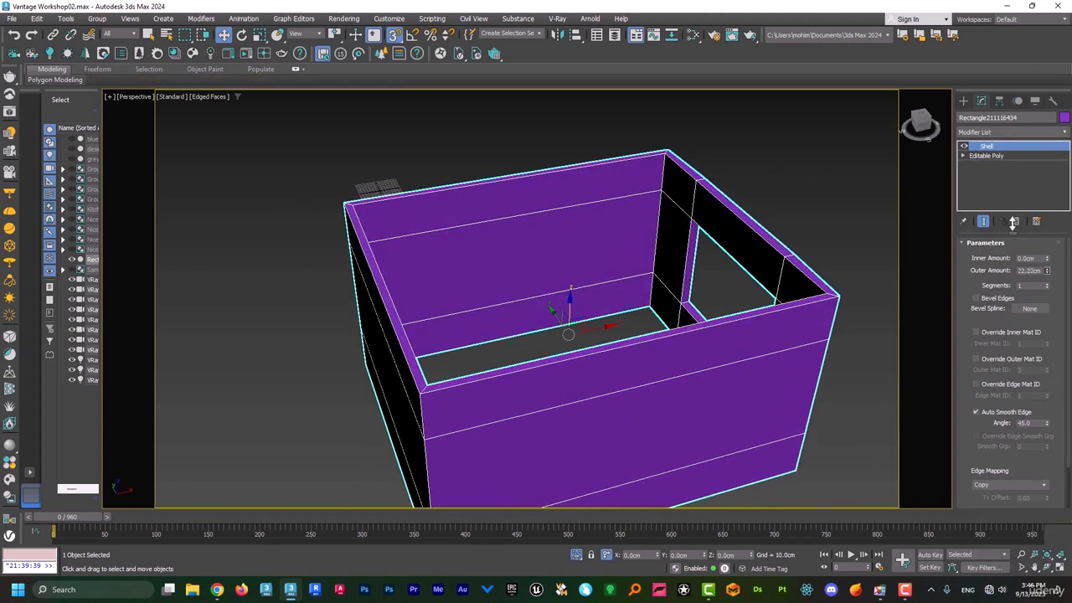
middle_click_drag(632, 439, 560, 423)
middle_click_drag(670, 368, 642, 375, "alt")
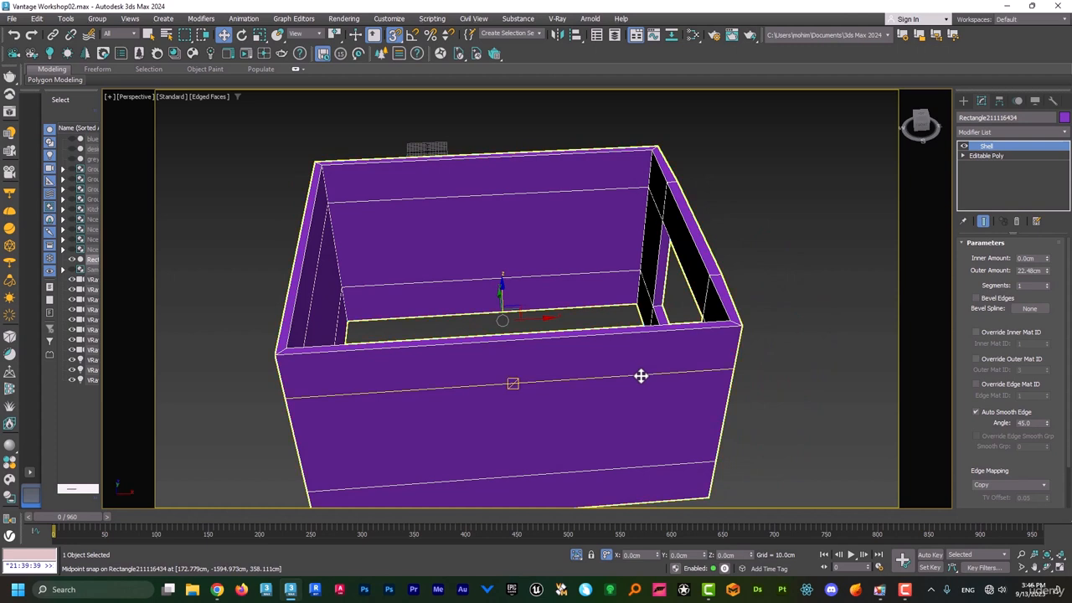
Inspect the shelled walls in top view, turn off snapping and enable Straighten Corners for the Shell.
key("t")
key("z")
scroll(727, 477, "up", 3)
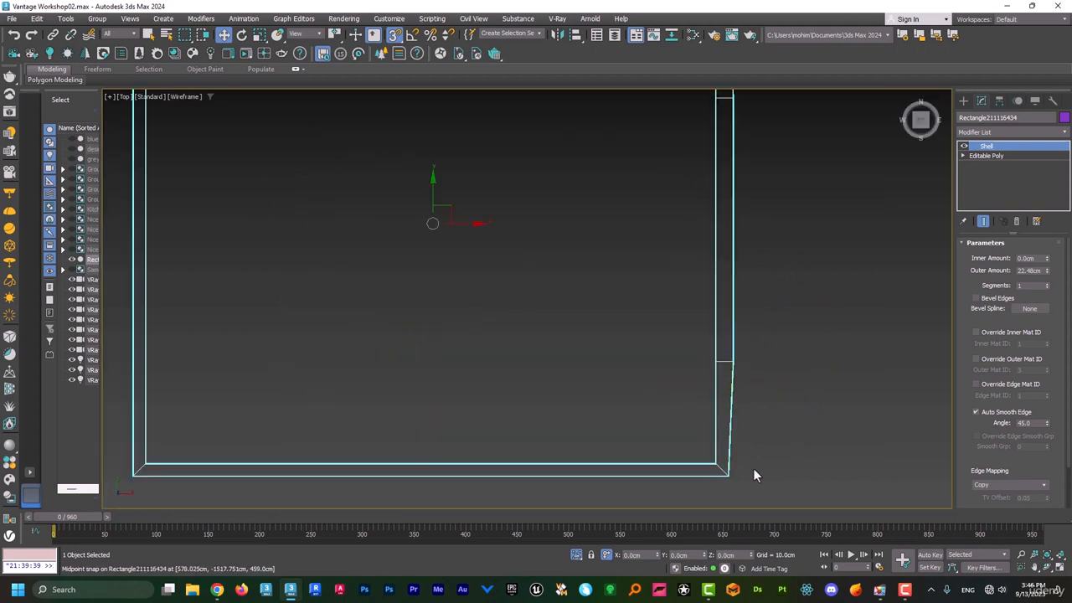
middle_click_drag(811, 395, 799, 392)
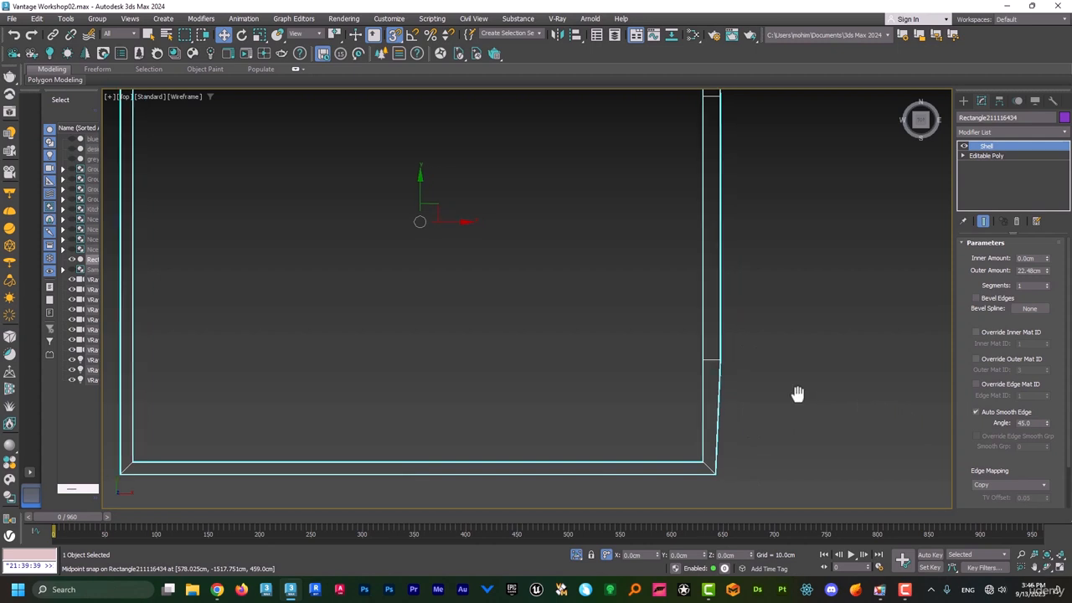
key("s")
left_click_drag(967, 454, 976, 251)
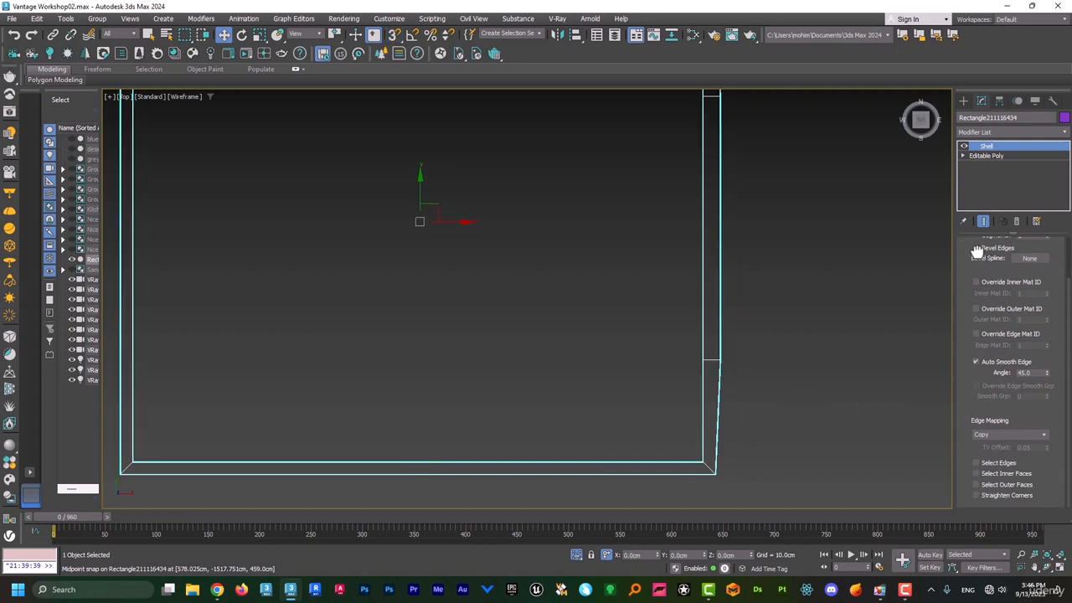
left_click(1011, 495)
scroll(753, 243, "down", 2)
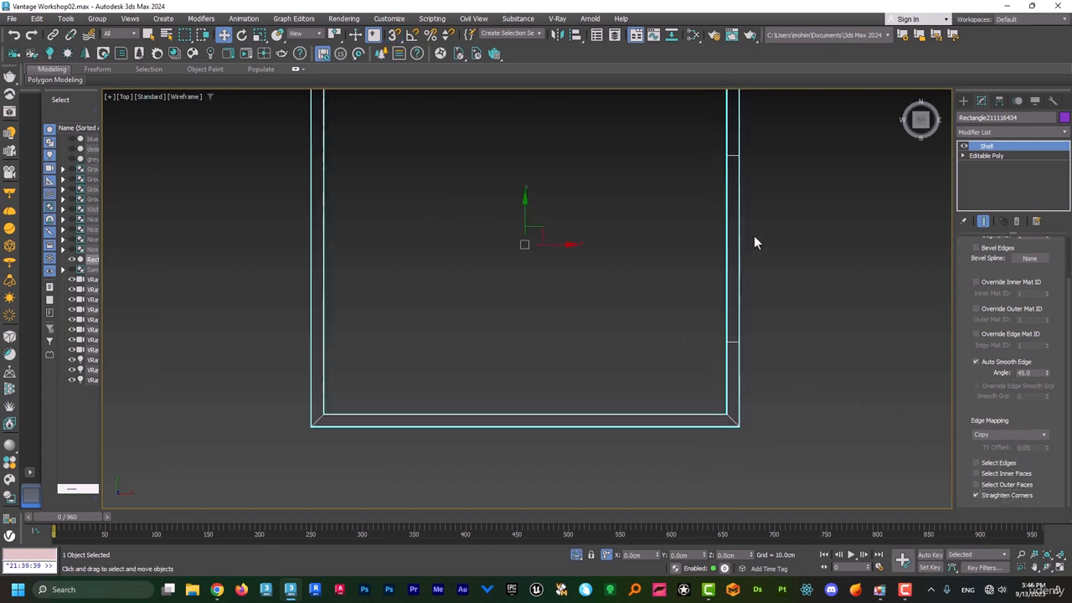
key("p")
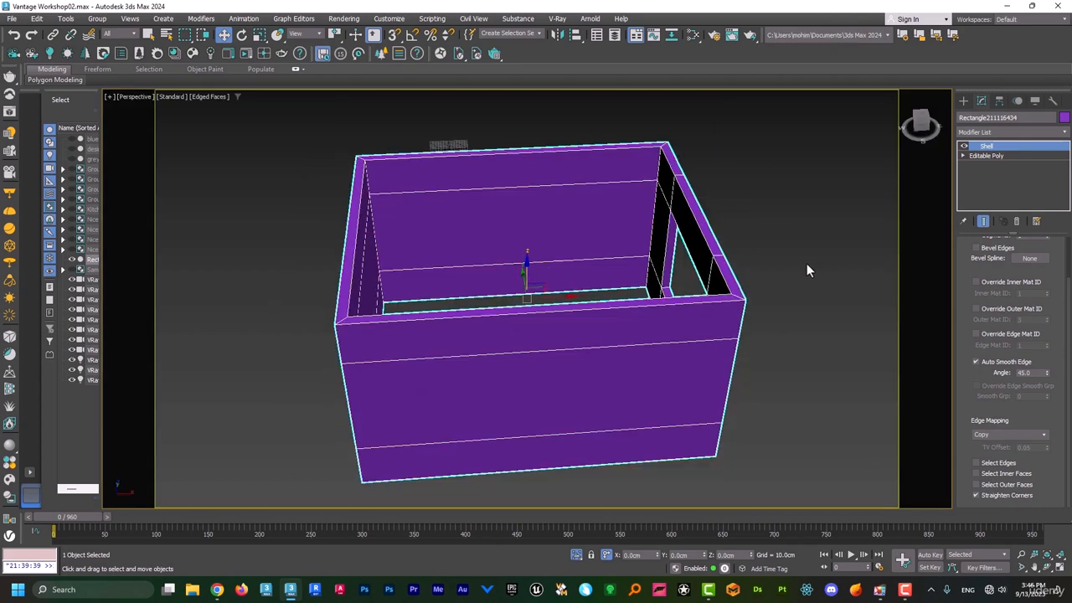
mouse_move(567, 305)
middle_mouse_down("alt")
mouse_move(665, 302)
mouse_move(617, 307)
mouse_move(600, 270)
mouse_move(626, 273)
mouse_move(579, 303)
middle_mouse_up("alt")
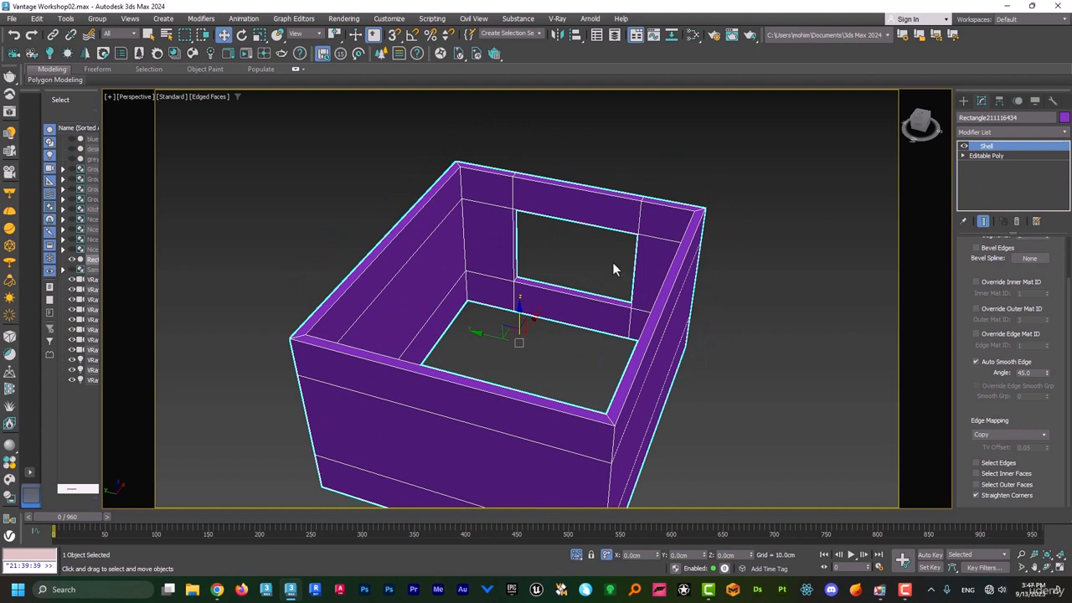
Convert the shelled box to an Editable Poly.
right_click(659, 223)
mouse_move(736, 360)
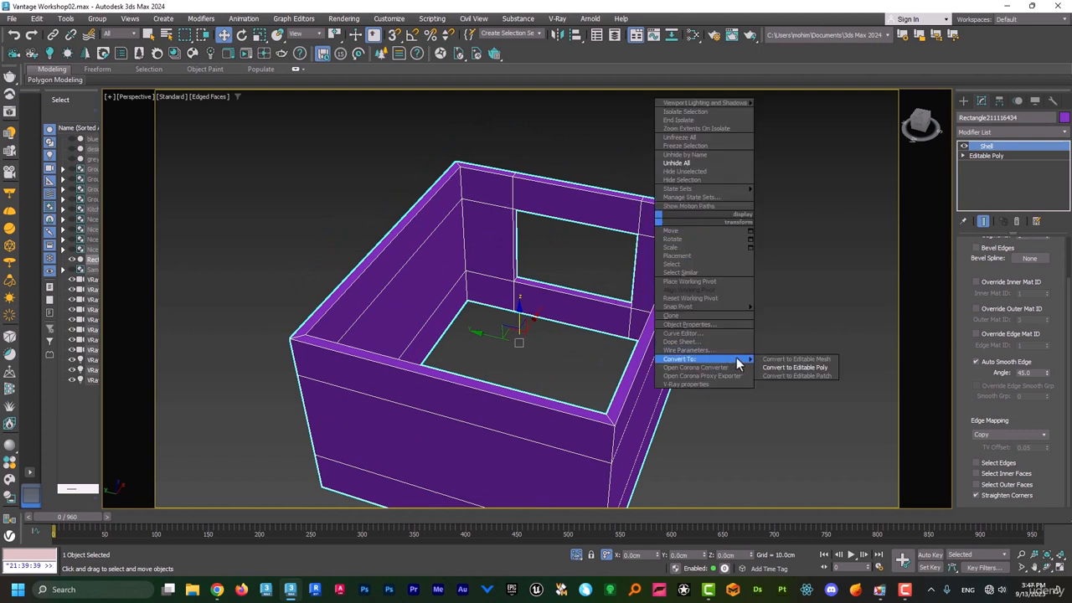
left_click(794, 367)
Move the window opening's sill polygon down to the wall's base and its head polygon up to the wall's top.
left_click(1021, 255)
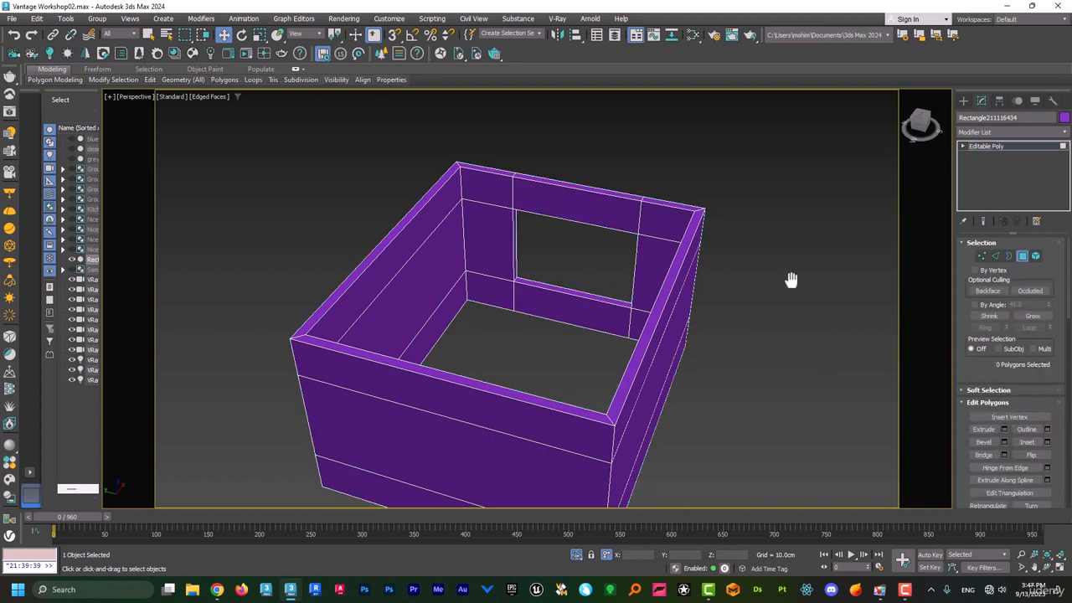
left_click(578, 279)
left_click_drag(574, 258, 575, 363)
middle_click_drag(574, 364, 736, 194, "alt")
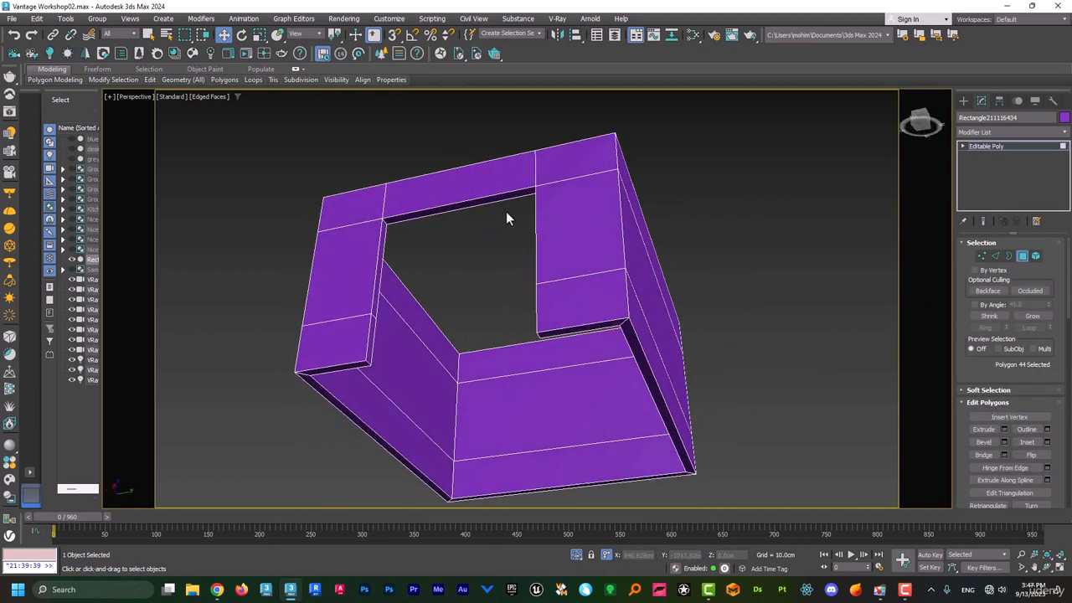
left_click(484, 199)
left_click_drag(462, 183, 473, 108)
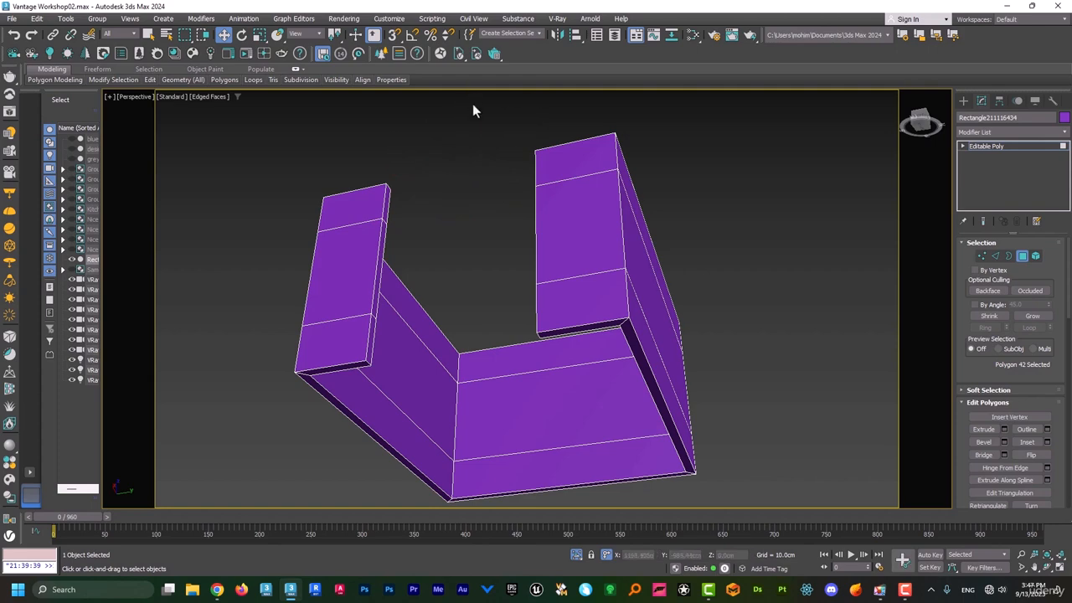
Undo the last move of the window's head polygon and readjust its height along Z within the wall.
key("ctrl+z")
left_click_drag(462, 177, 463, 197)
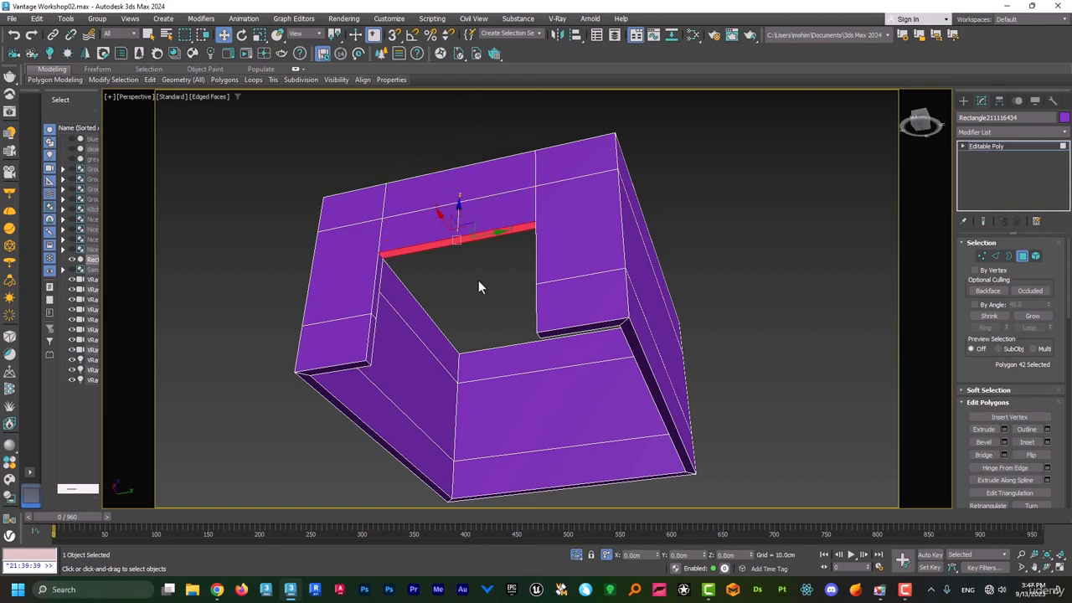
middle_click_drag(478, 279, 513, 347, "alt")
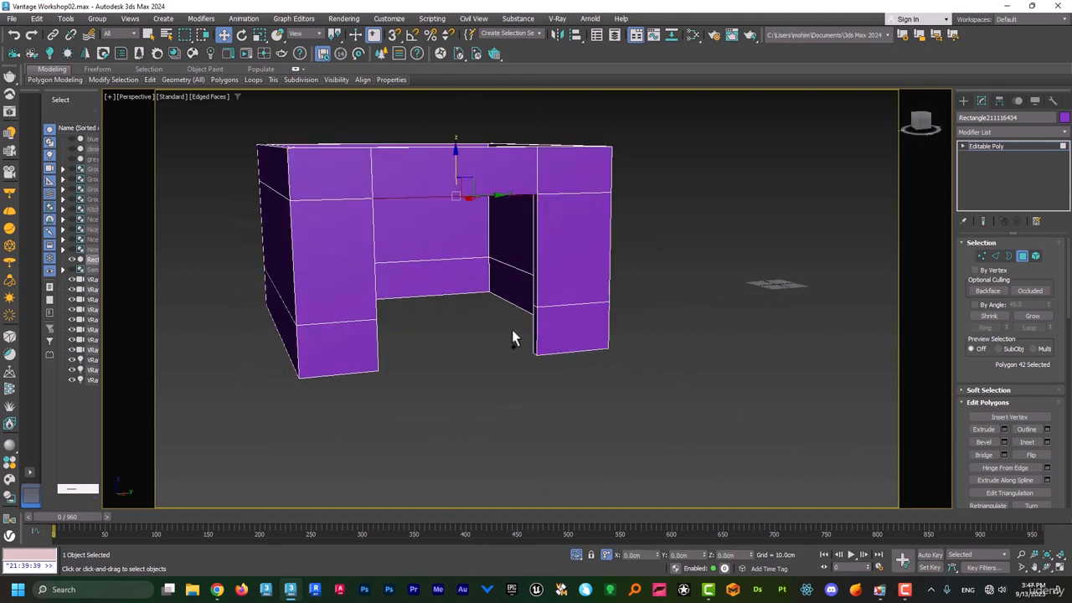
middle_click_drag(435, 277, 676, 298, "alt")
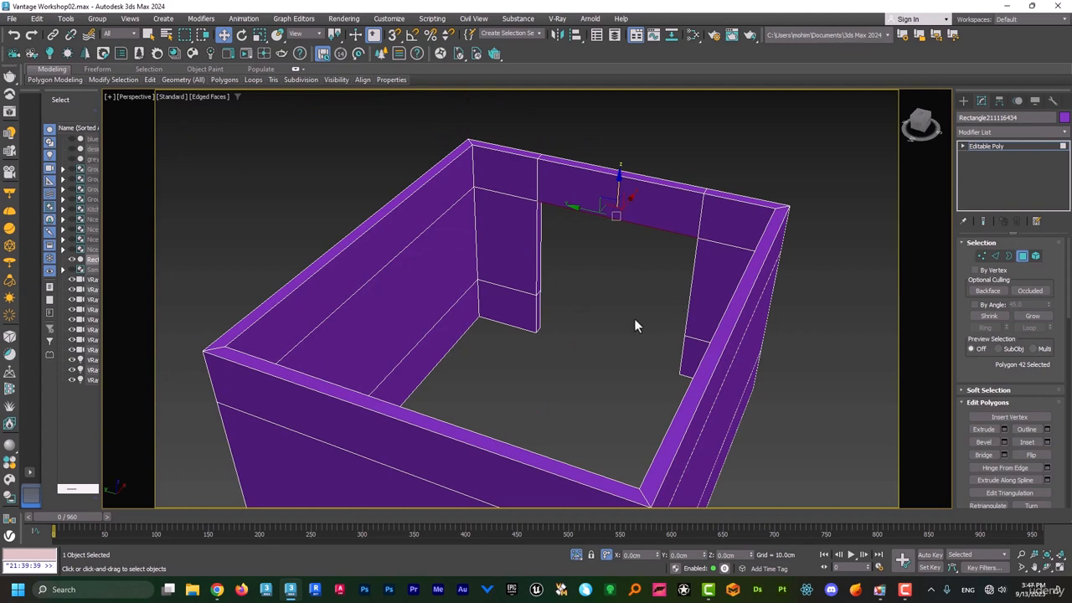
middle_click_drag(633, 326, 616, 175, "alt")
mouse_move(616, 183)
left_mouse_down()
mouse_move(614, 160)
mouse_move(615, 173)
left_mouse_up()
middle_click_drag(614, 172, 670, 243, "alt")
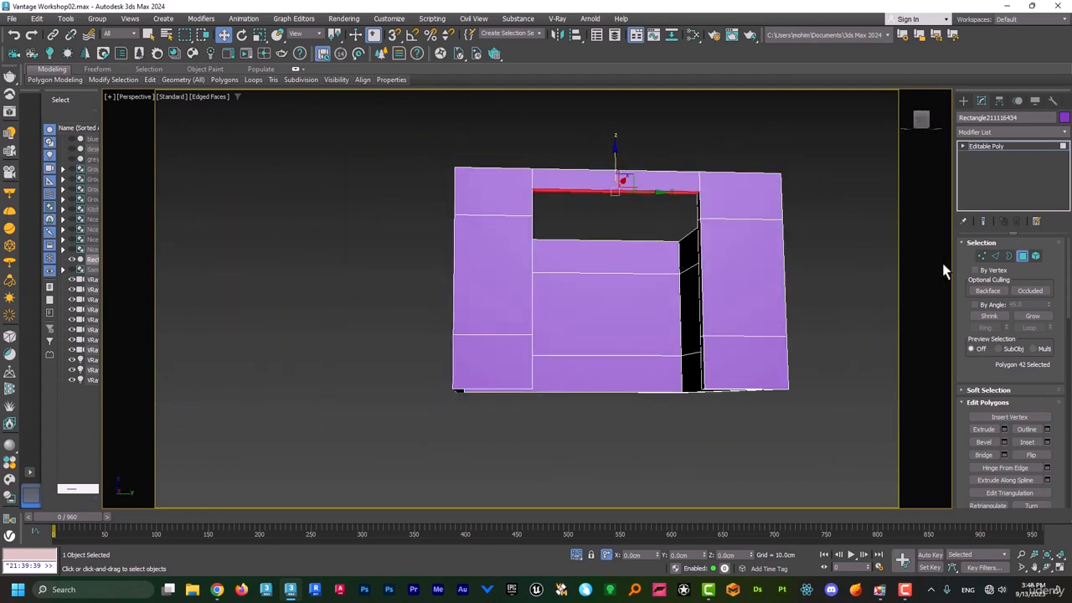
In wireframe, select the row of vertices at window-head height around all walls, raise it closer to the wall tops, and leave vertex editing.
left_click(981, 255)
middle_click_drag(777, 240, 801, 237, "alt")
key("F3")
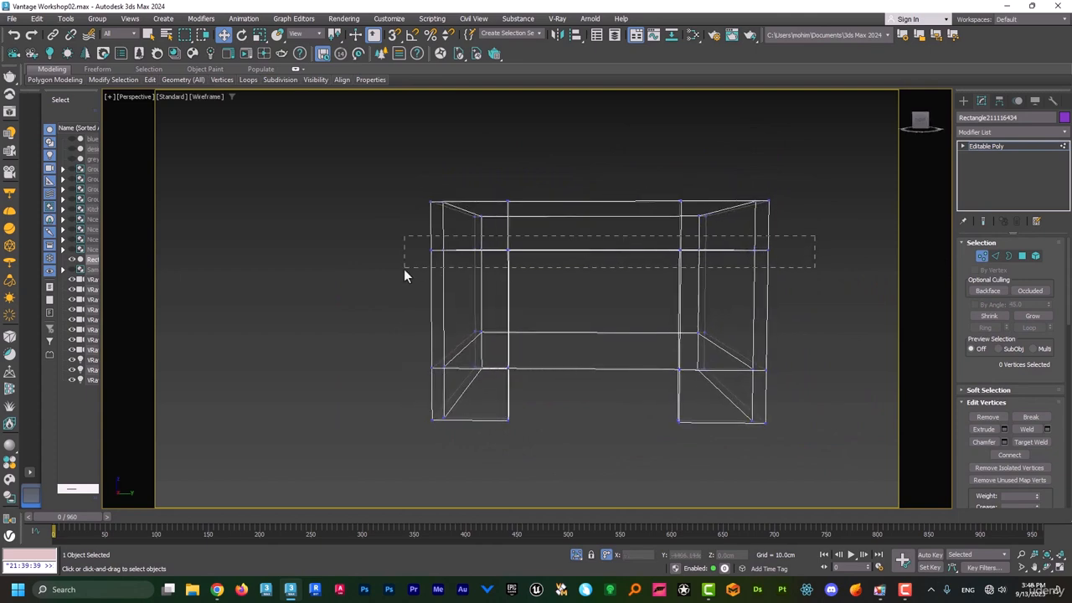
left_click_drag(404, 269, 404, 269)
middle_click_drag(617, 220, 668, 198, "alt")
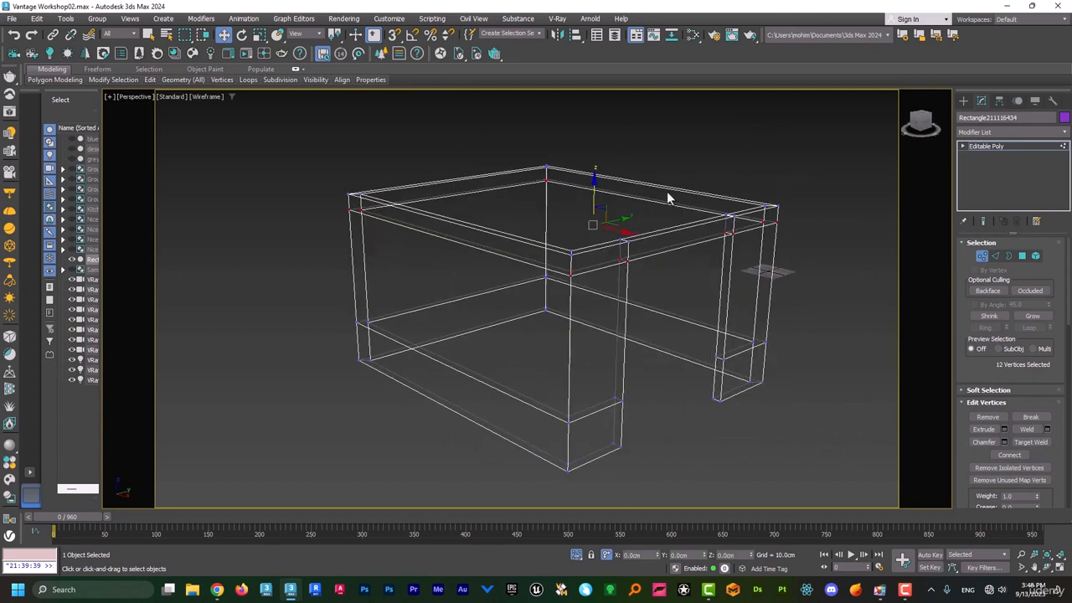
key("1")
left_click(798, 263)
key("F3")
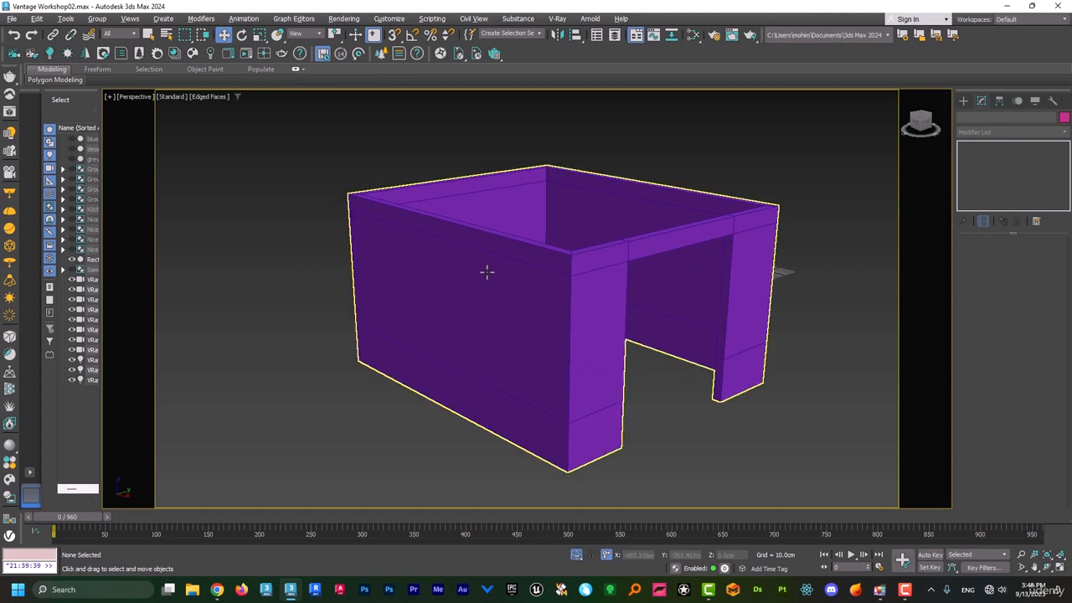
End isolation to bring back the full building scene and delete the purple practice room.
mouse_move(488, 273)
middle_mouse_down("alt")
mouse_move(619, 301)
mouse_move(677, 328)
middle_mouse_up("alt")
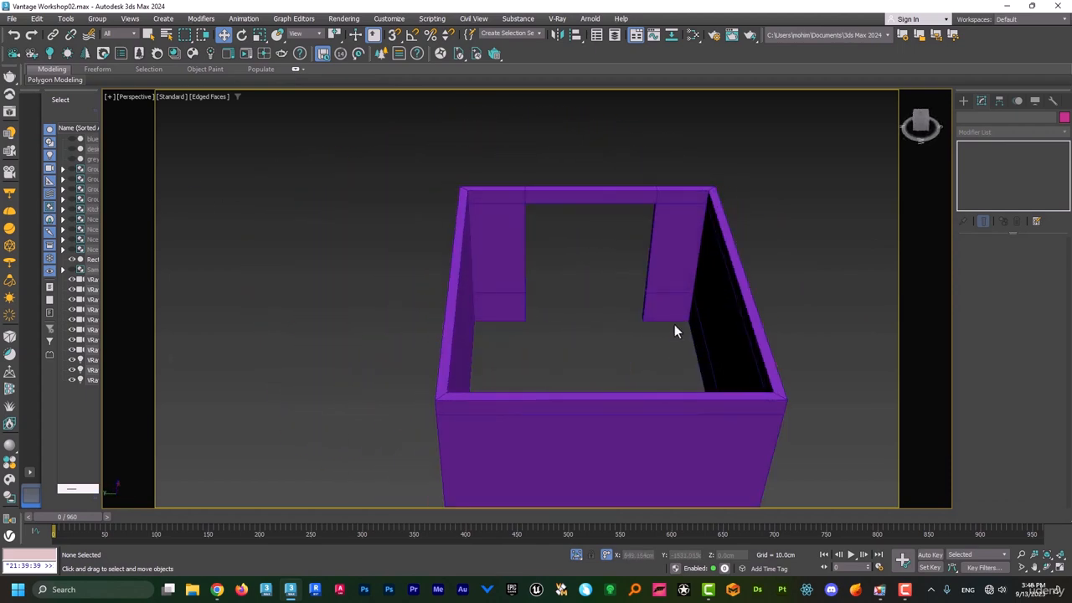
left_click(516, 193)
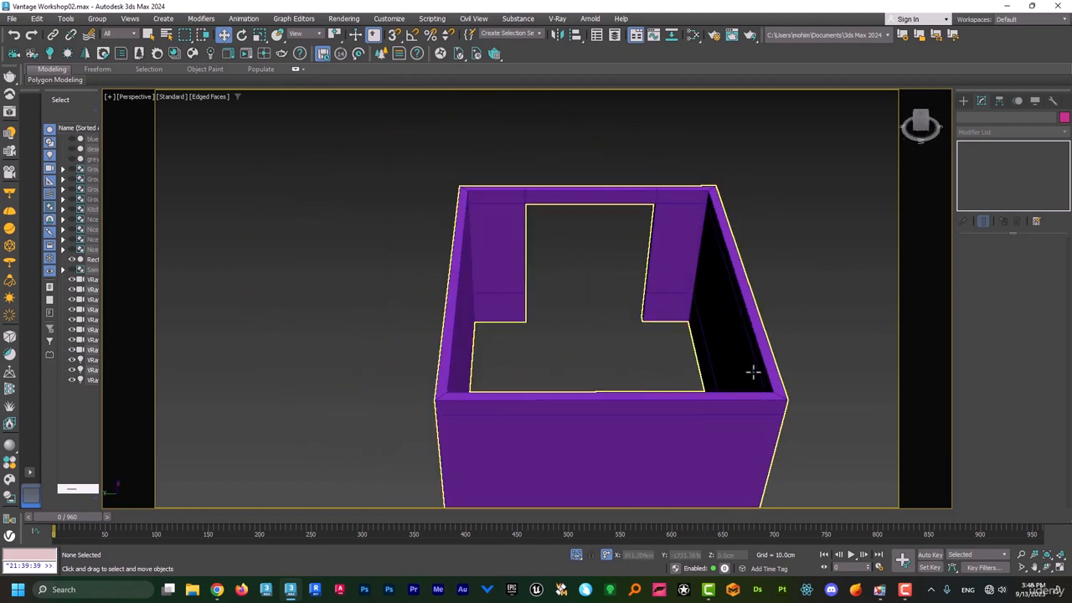
middle_click_drag(606, 503, 533, 291, "alt")
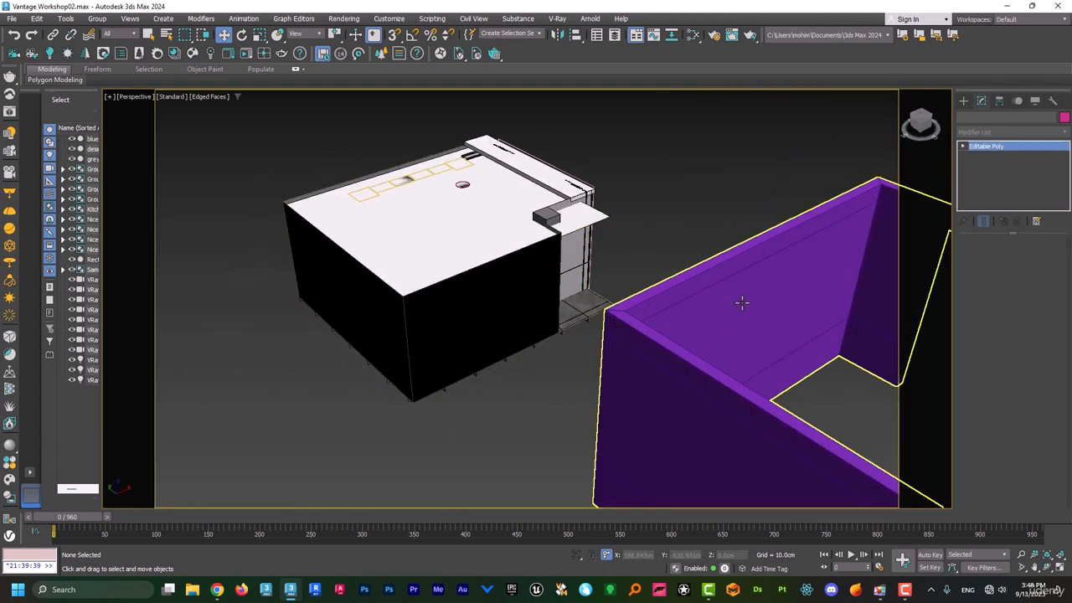
left_click(809, 328)
key("Delete")
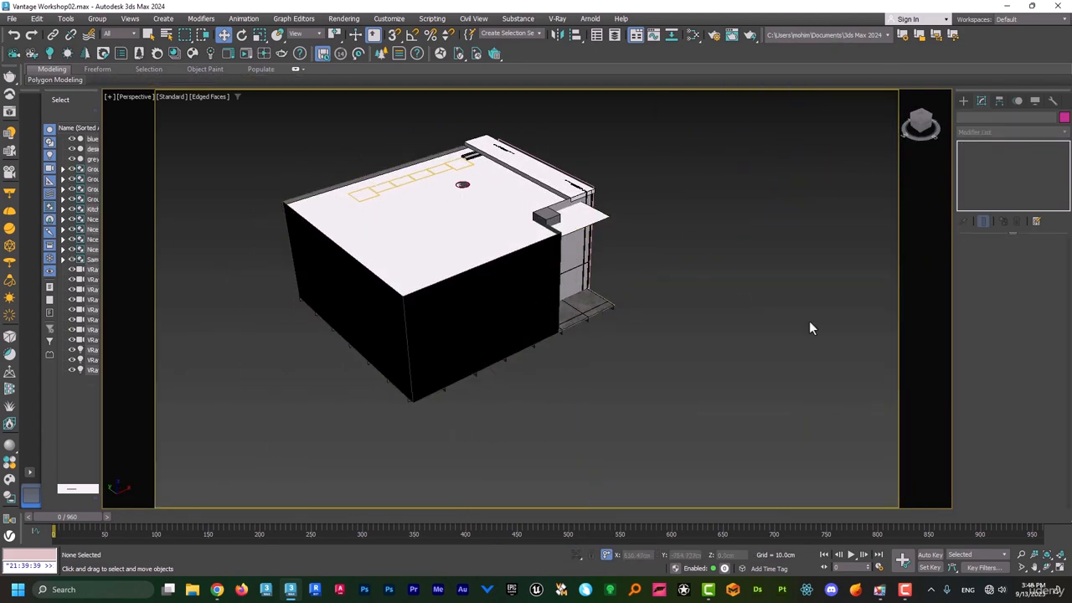
Select the building's shell group, with its walls, floor and roof, and isolate it.
left_click(499, 309)
middle_click_drag(616, 347, 530, 324, "alt")
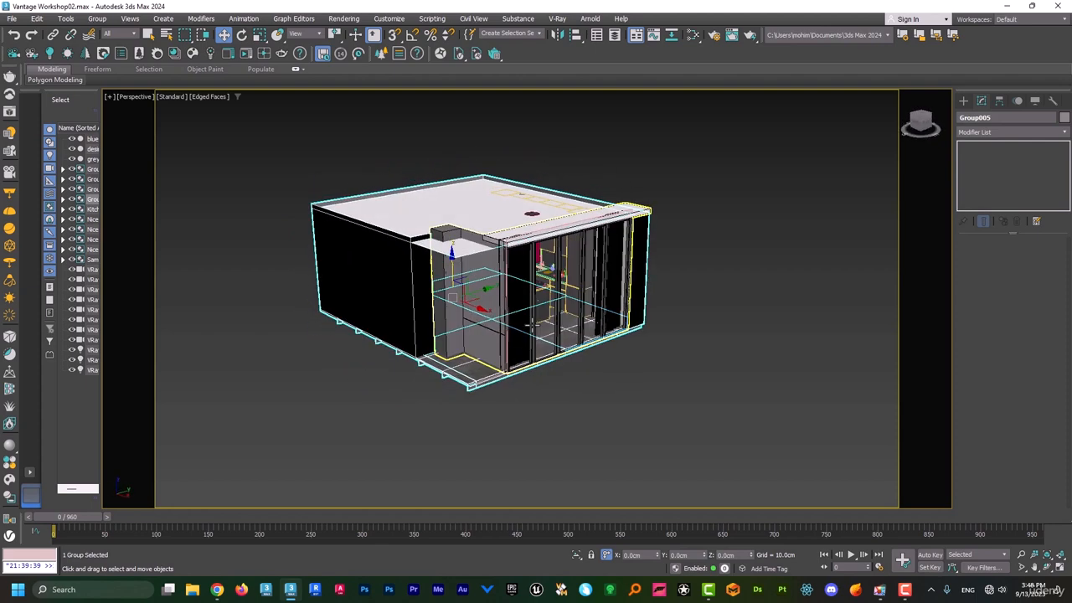
middle_click_drag(615, 388, 658, 397, "alt")
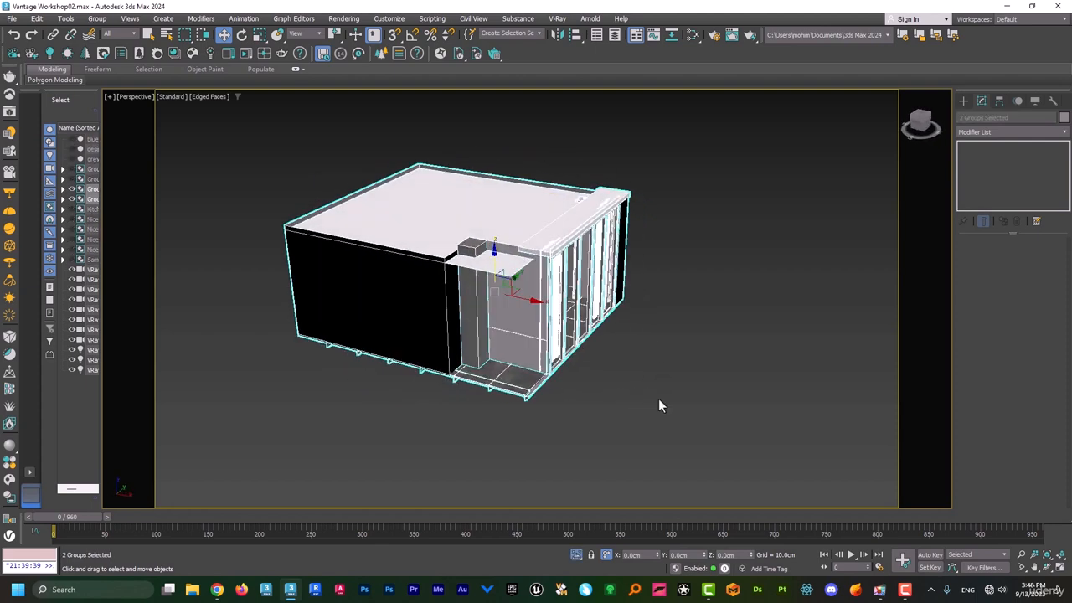
left_click(636, 373)
left_click(390, 313)
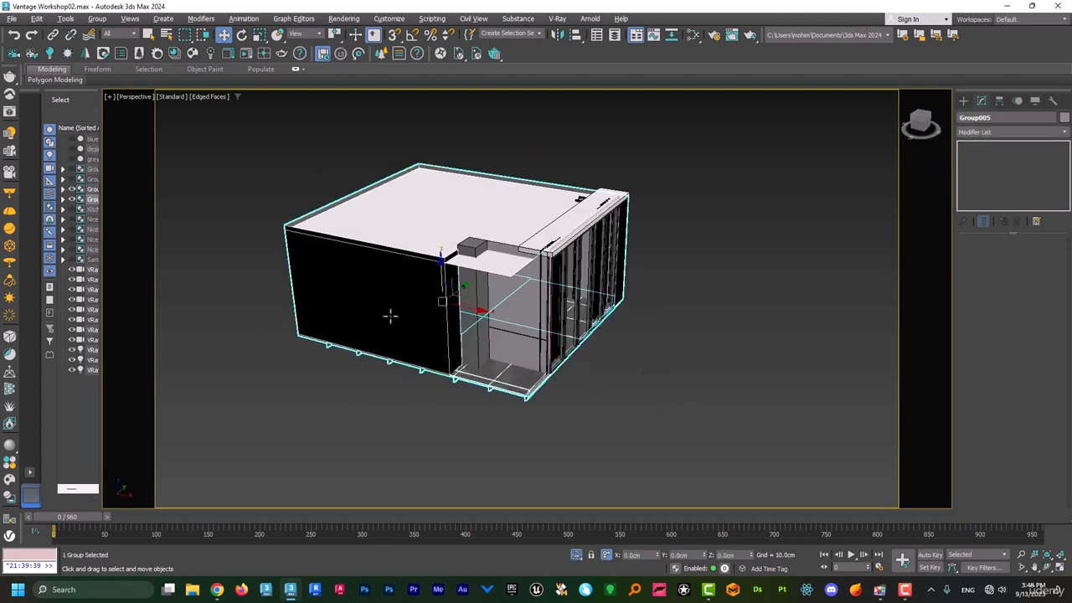
key("alt+q")
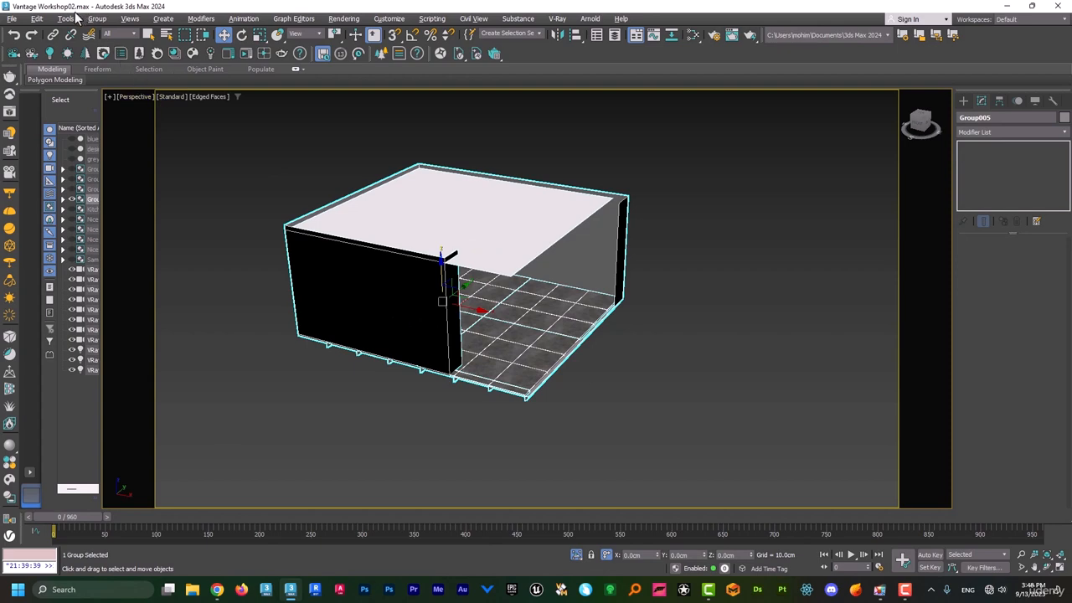
Open the isolated group and isolate only the wall object inside it.
left_click(97, 18)
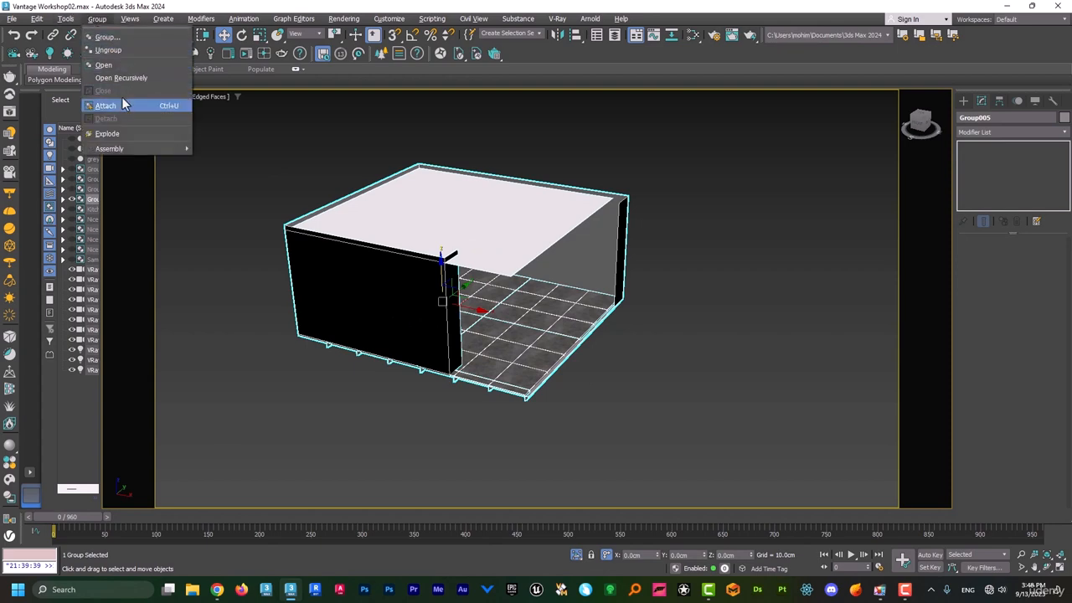
left_click(119, 64)
left_click(514, 203)
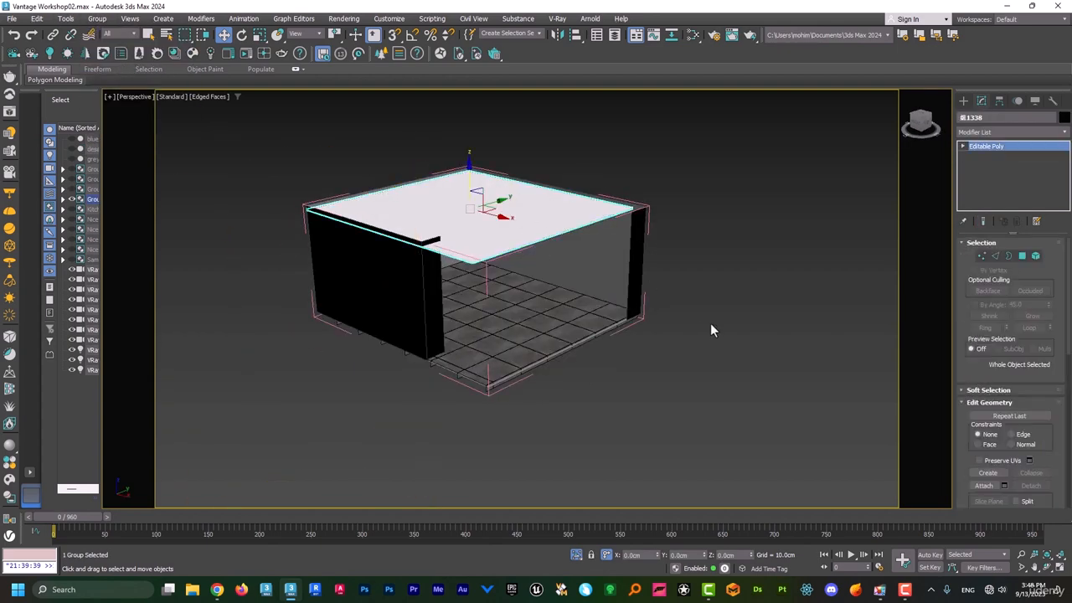
middle_click_drag(710, 323, 696, 248, "alt")
left_click_drag(260, 268, 261, 269)
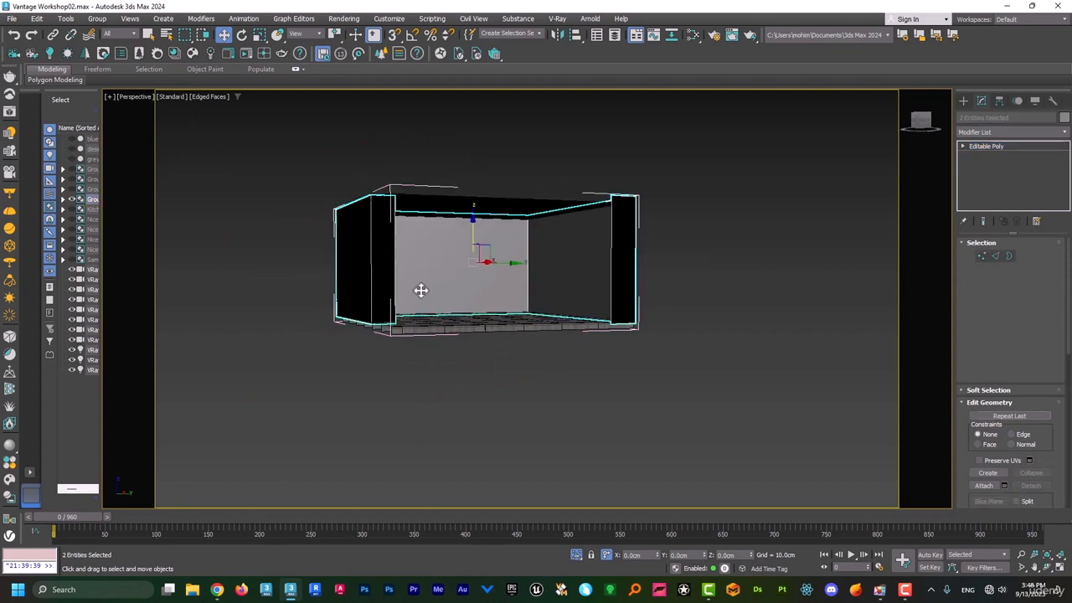
middle_click_drag(701, 361, 670, 334, "alt")
Draw a rectangle spline of about 496 by 451 cm beside the building walls.
left_click(964, 101)
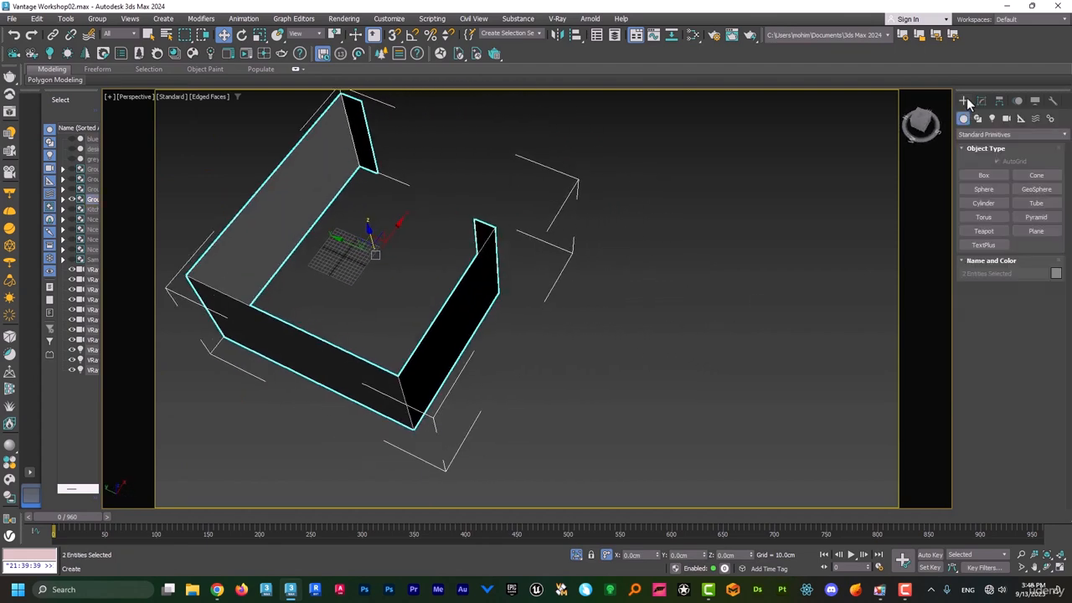
left_click(977, 118)
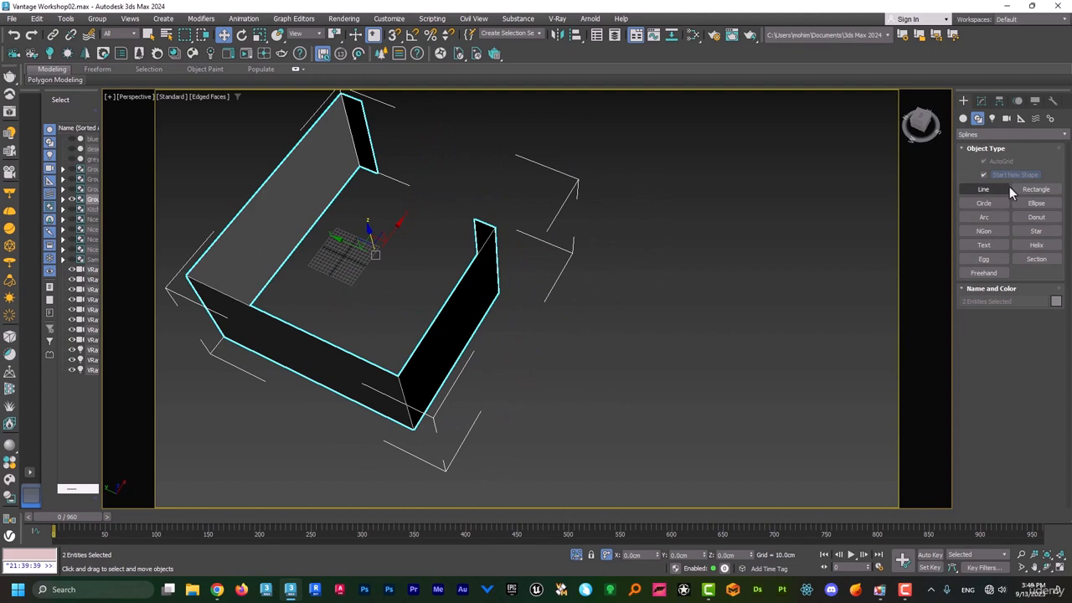
left_click(1035, 189)
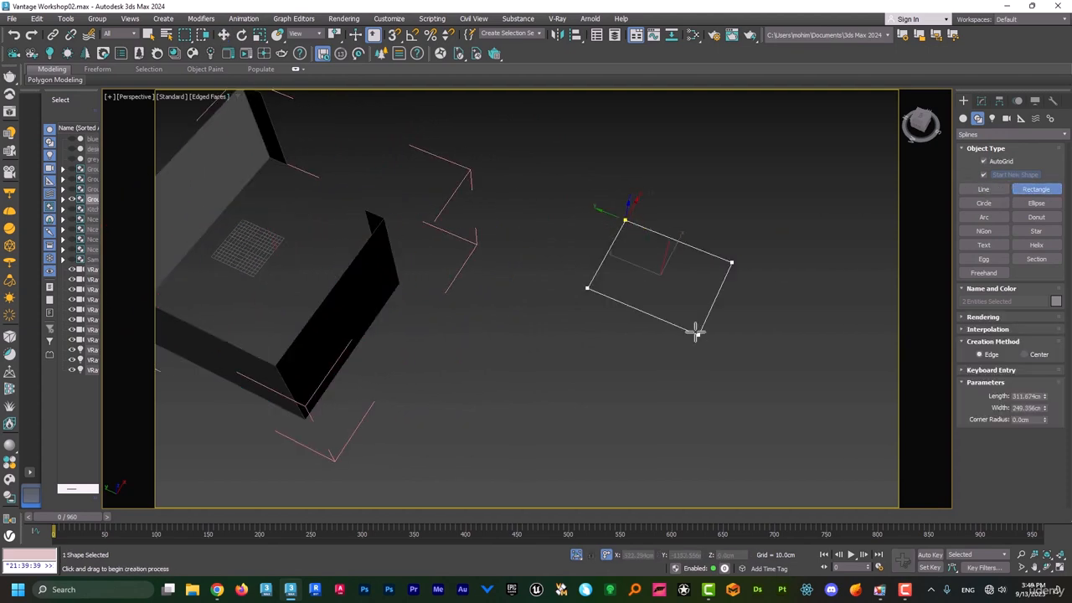
left_click_drag(696, 330, 740, 431)
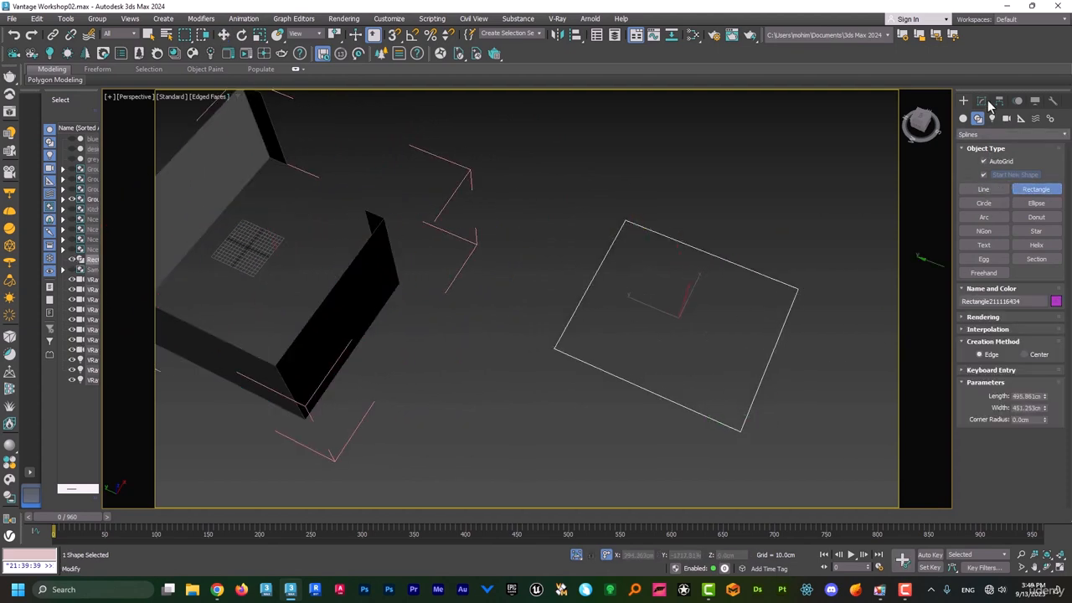
Extrude the rectangle 459 cm without caps and convert it to an Editable Poly.
left_click(983, 101)
left_click(993, 132)
type("ex")
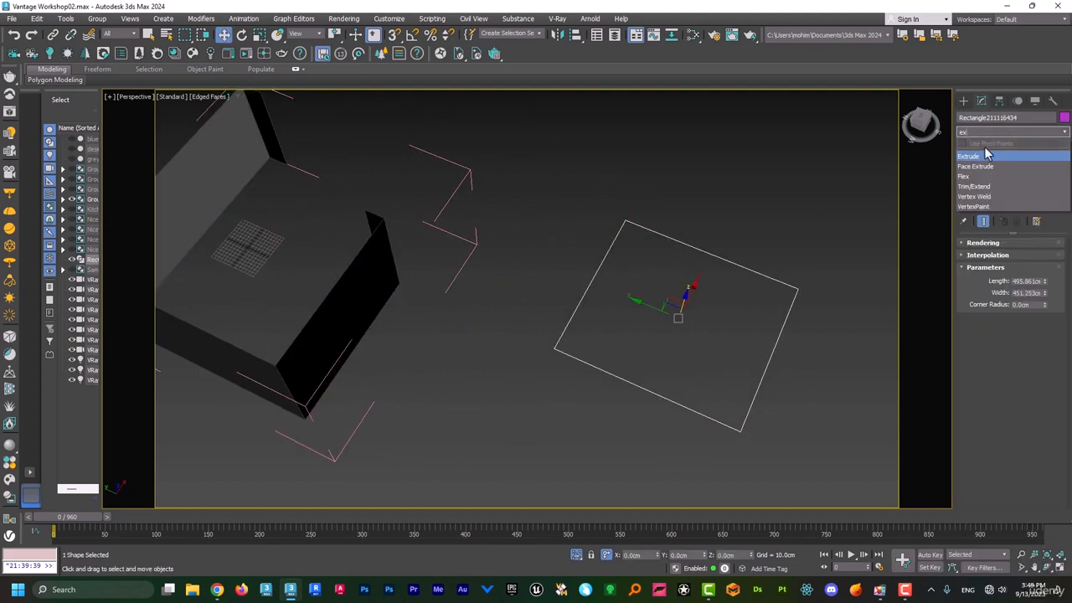
left_click(981, 156)
middle_click_drag(856, 296, 810, 254, "alt")
right_click(779, 196)
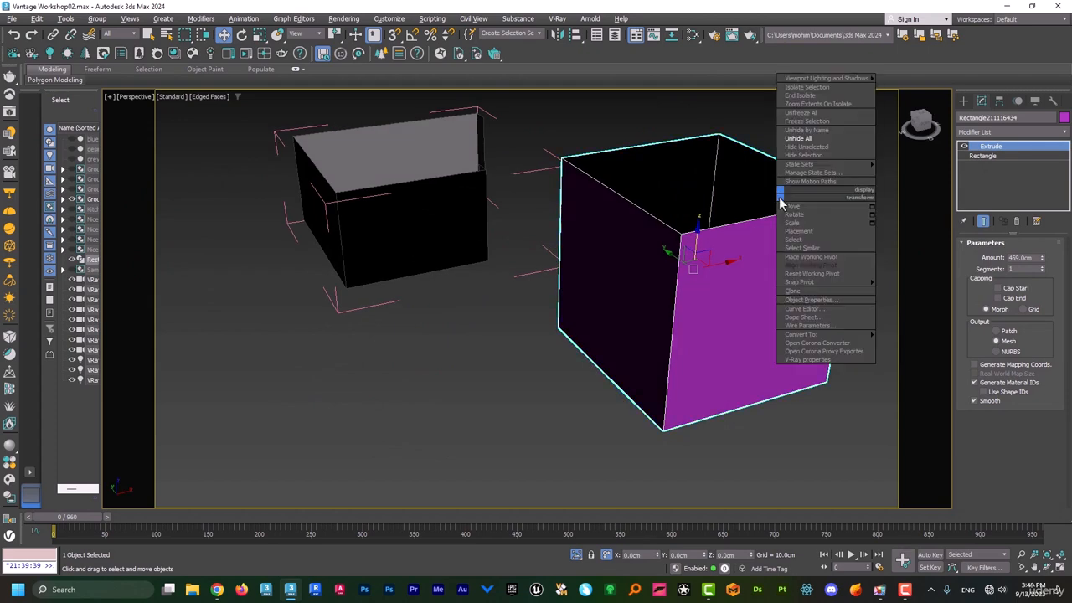
mouse_move(837, 334)
left_click(921, 344)
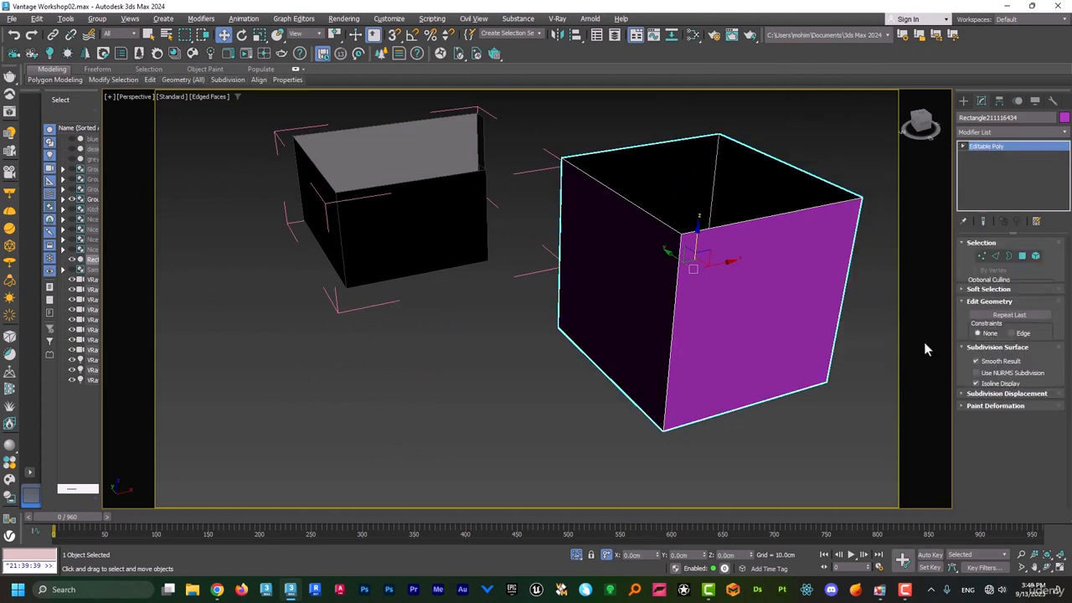
Delete one side wall polygon of the box so that it is open like the building's walls.
left_click(1021, 256)
left_click(725, 292)
middle_click_drag(725, 292, 734, 310, "alt")
key("Delete")
middle_click_drag(648, 285, 652, 349, "alt")
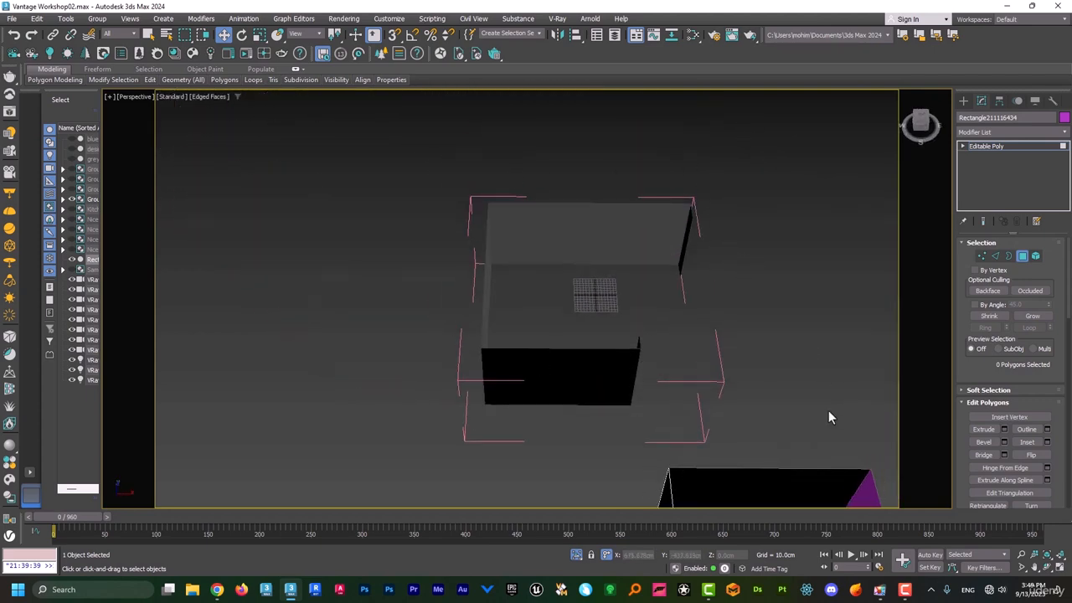
middle_click_drag(828, 417, 311, 189, "alt")
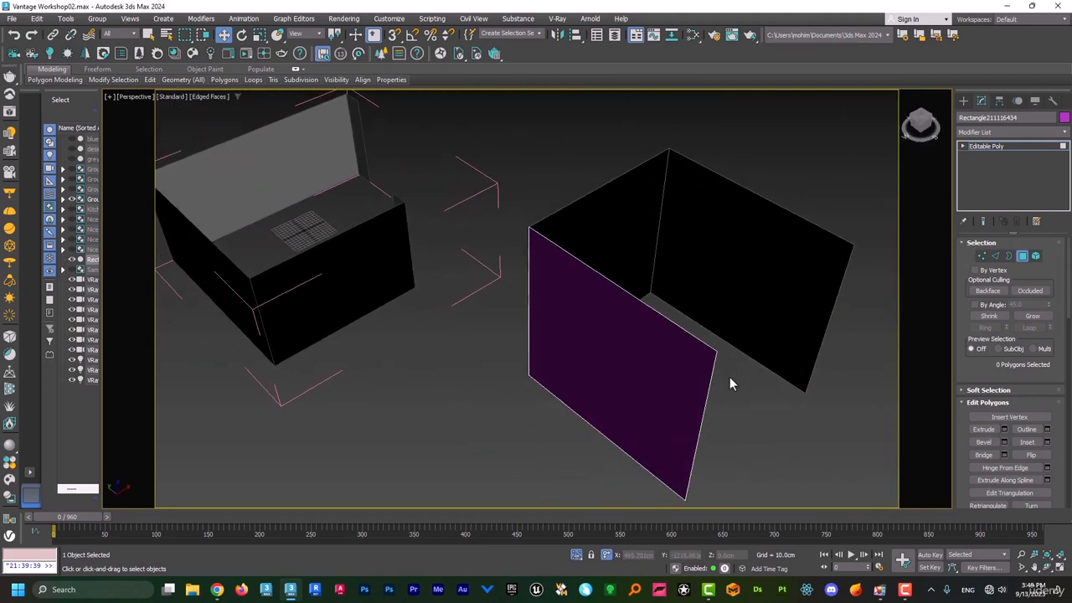
Extend one free vertical edge beside the opening inward, then parallel to its wall, to form two new wall segments.
left_click(995, 256)
left_click(703, 435)
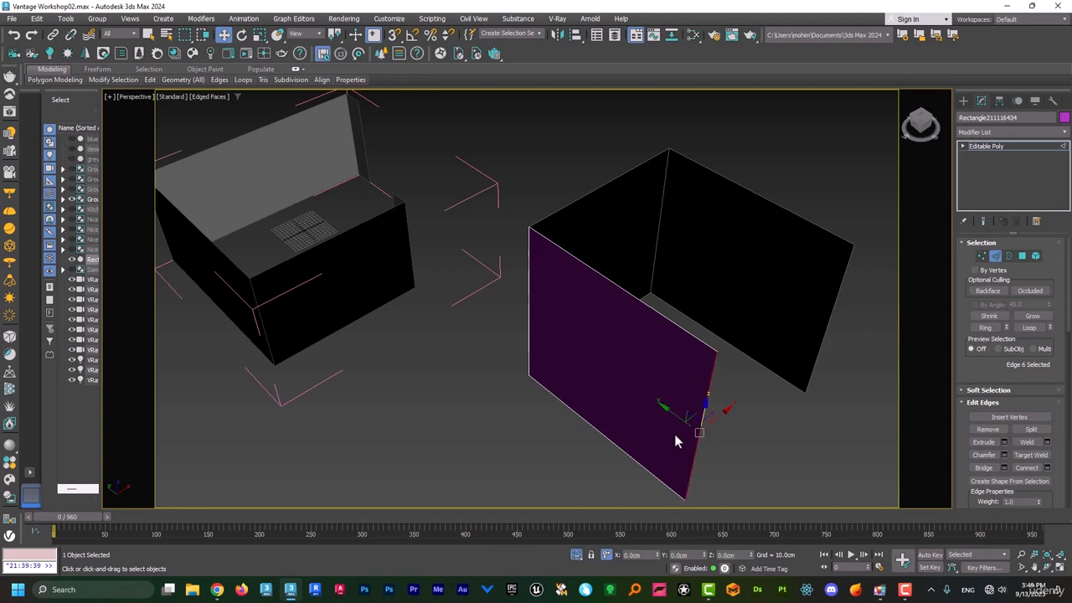
middle_click_drag(674, 433, 674, 425, "alt")
middle_click_drag(610, 406, 634, 420, "alt")
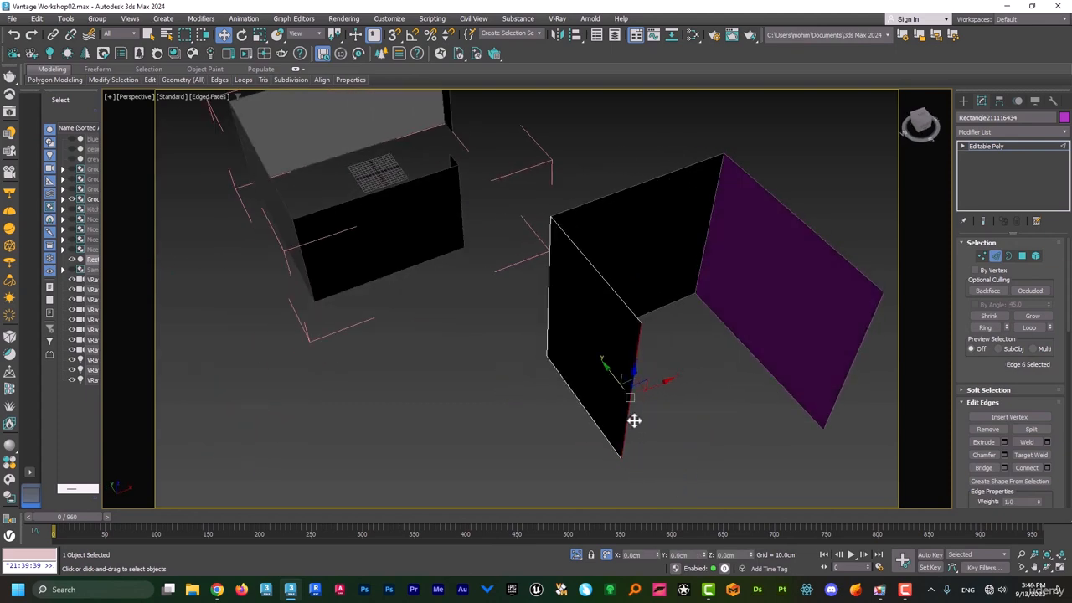
left_click_drag(661, 384, 687, 392, "shift")
middle_click_drag(620, 368, 794, 297, "alt")
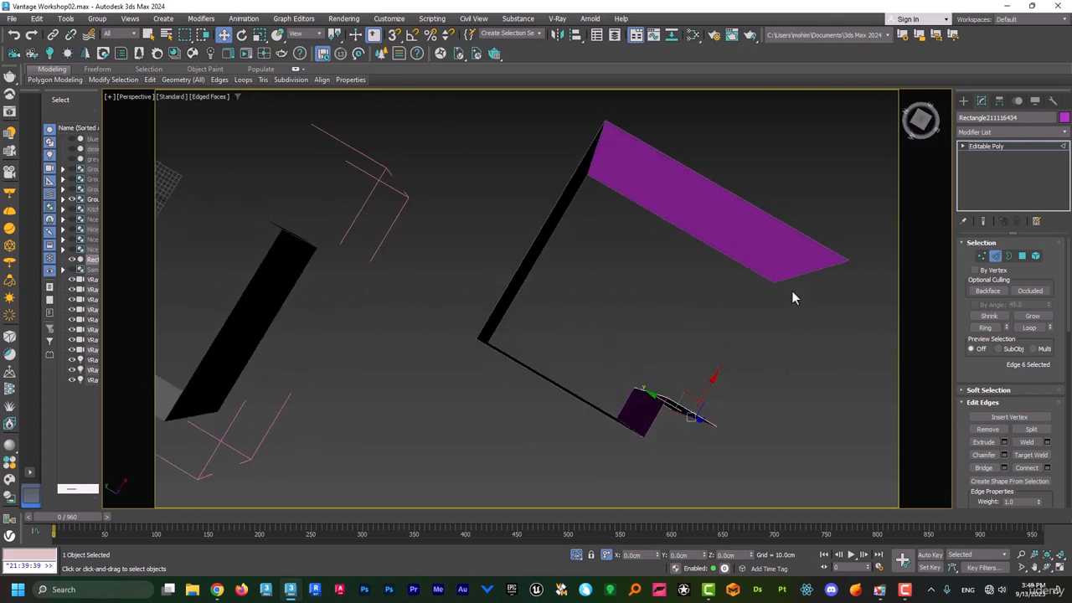
middle_click_drag(519, 261, 638, 416, "alt")
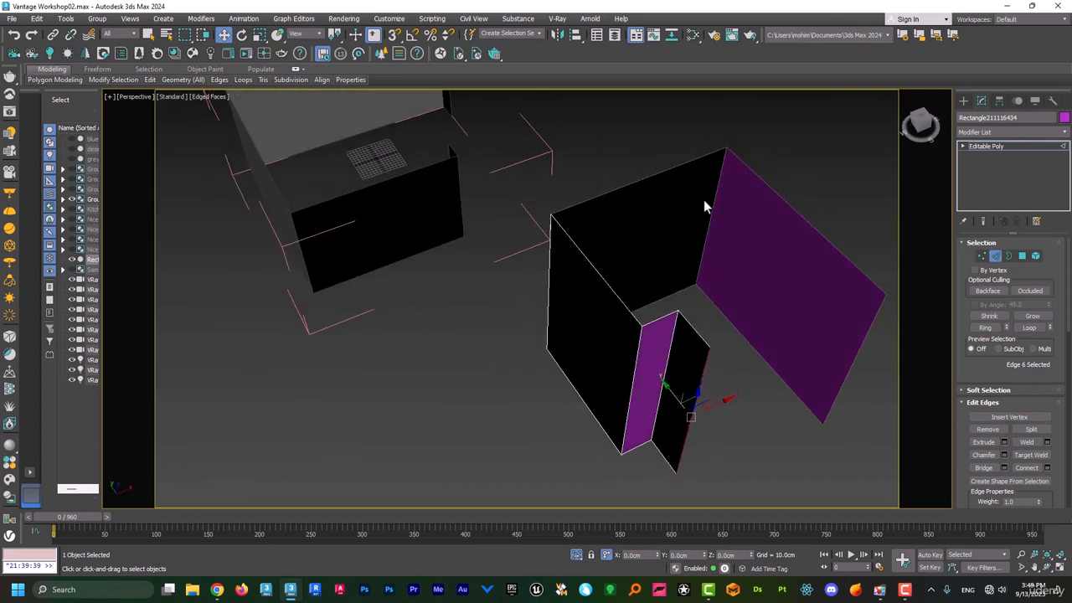
Leave edge editing, delete the purple practice walls and select the building's wall object in the open group.
left_click(996, 256)
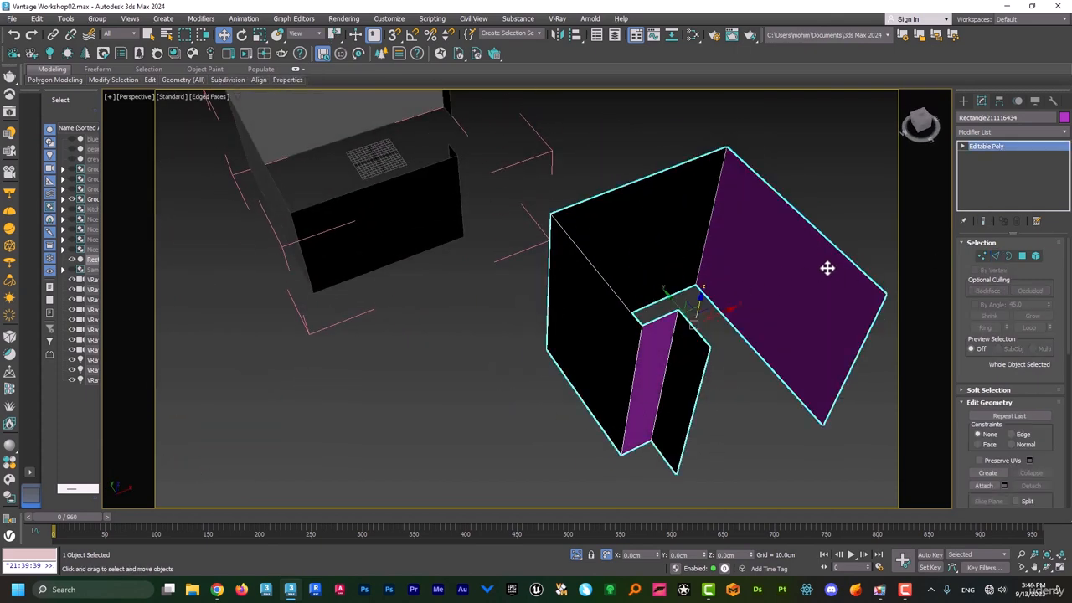
left_click_drag(786, 280, 780, 281)
key("Delete")
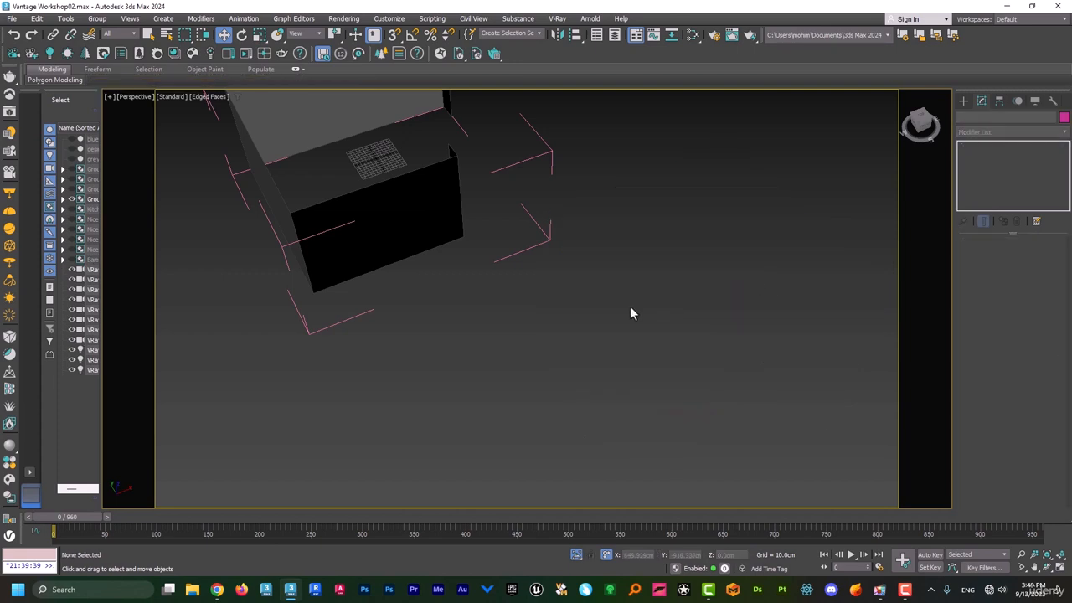
key("z")
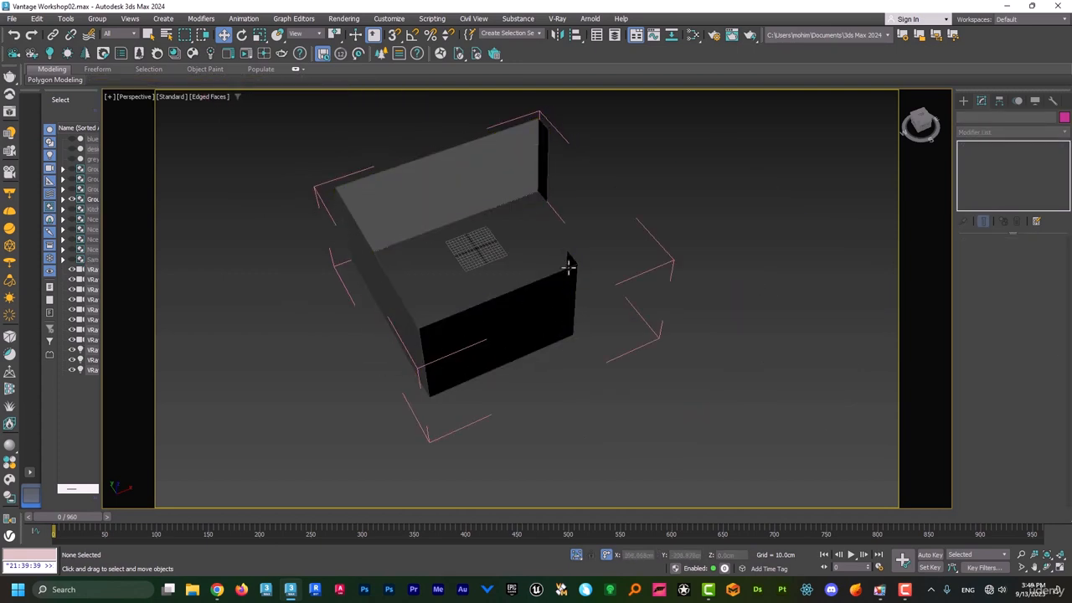
left_click(564, 295)
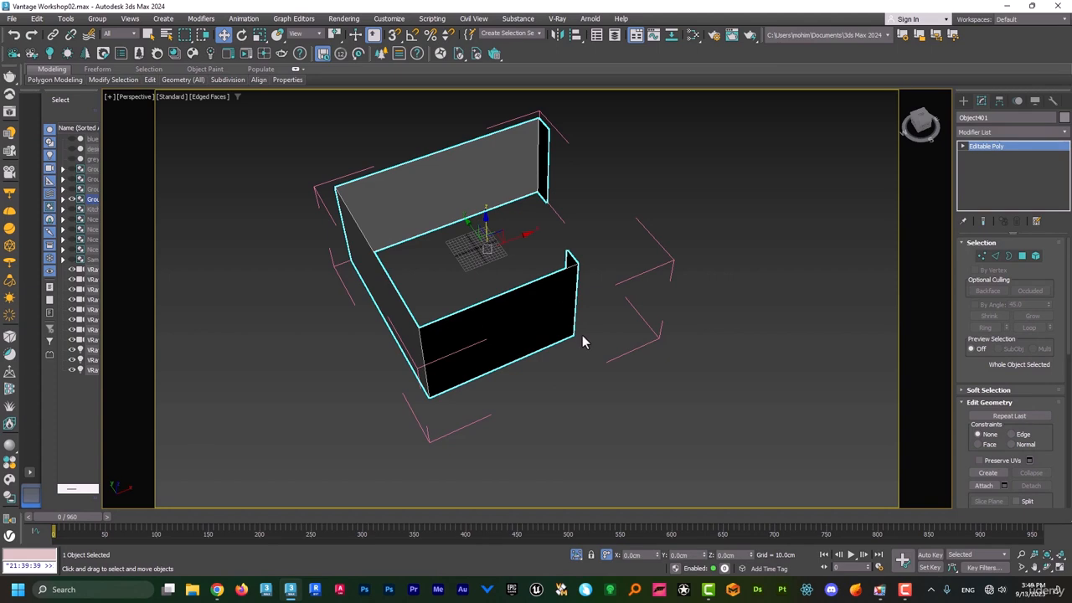
Restore the full building and isolate the front group containing the glazed doors, curtains and columns.
left_click(576, 554)
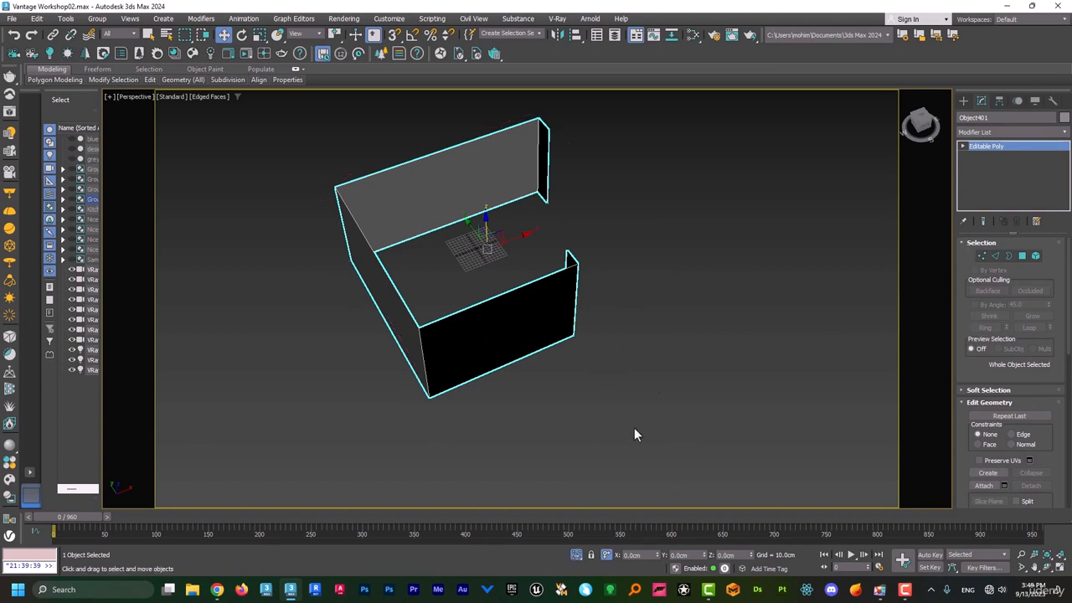
left_click(576, 557)
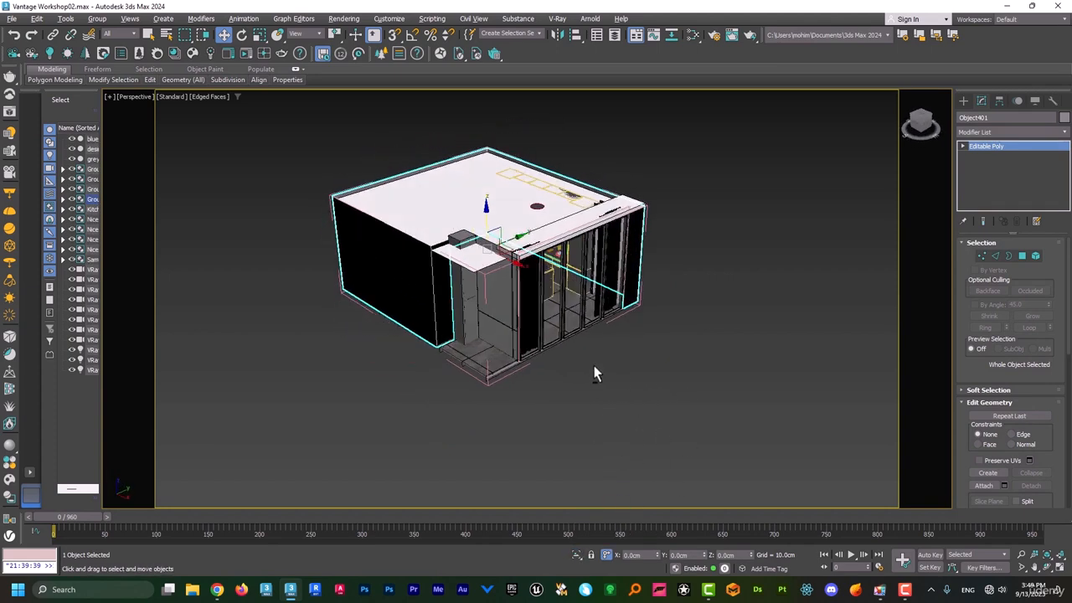
left_click(597, 259)
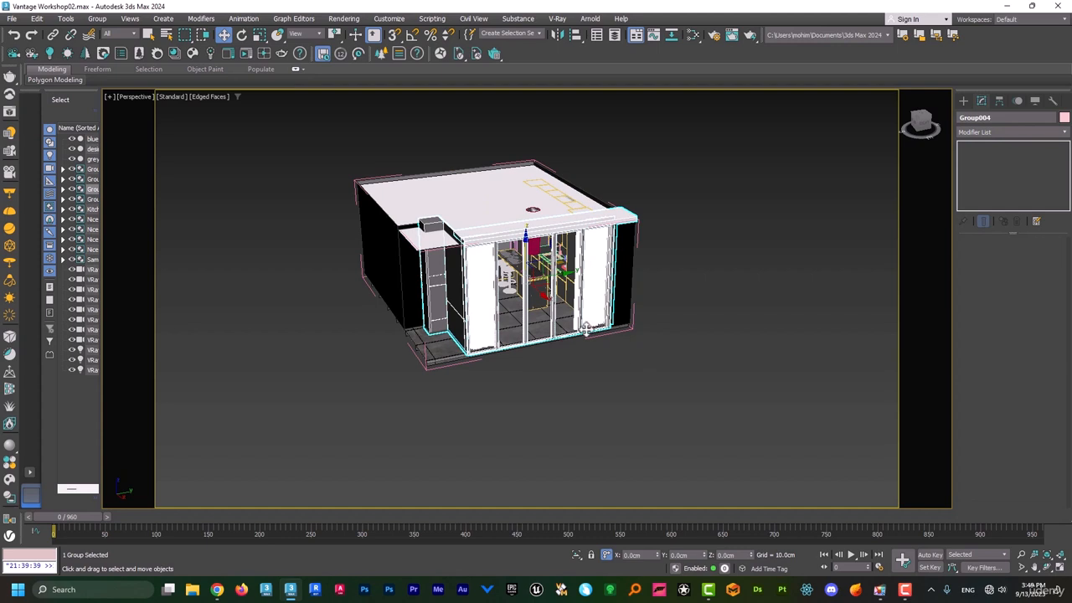
key("alt+q")
middle_click_drag(584, 343, 548, 375, "alt")
left_click(546, 368)
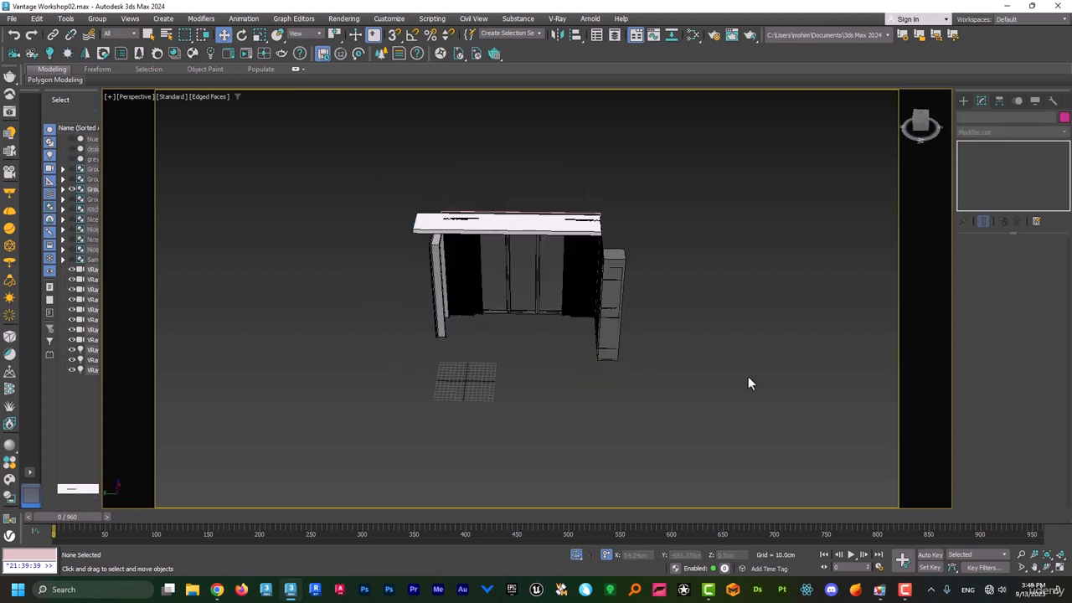
Hide the edge display and examine the front group's frames, curtains, side columns and top slab from several angles.
middle_click_drag(634, 344, 612, 330, "alt")
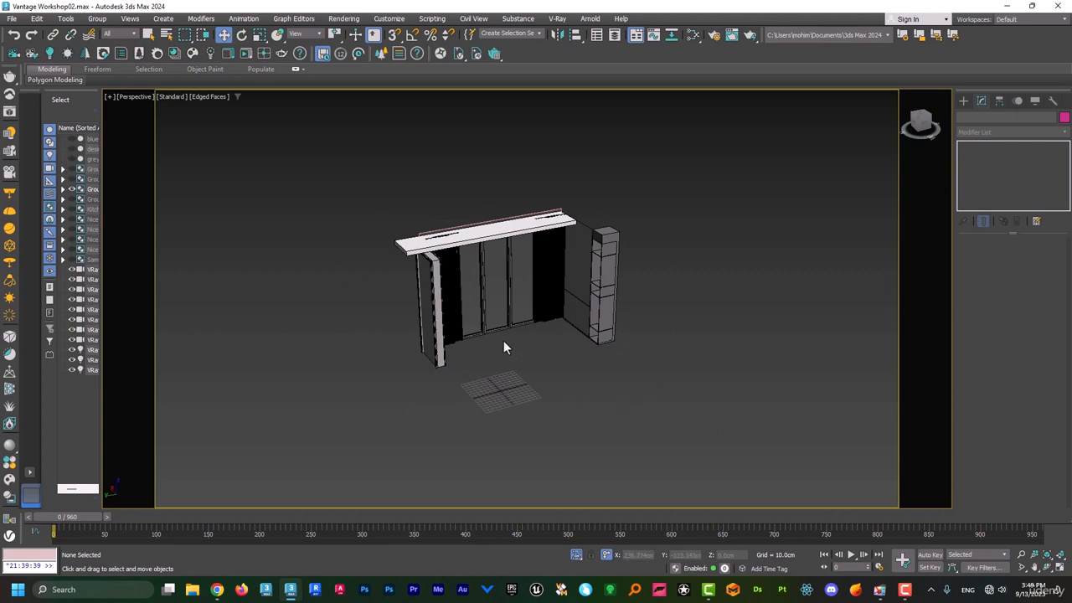
key("F4")
scroll(503, 243, "up", 3)
scroll(503, 244, "up", 3)
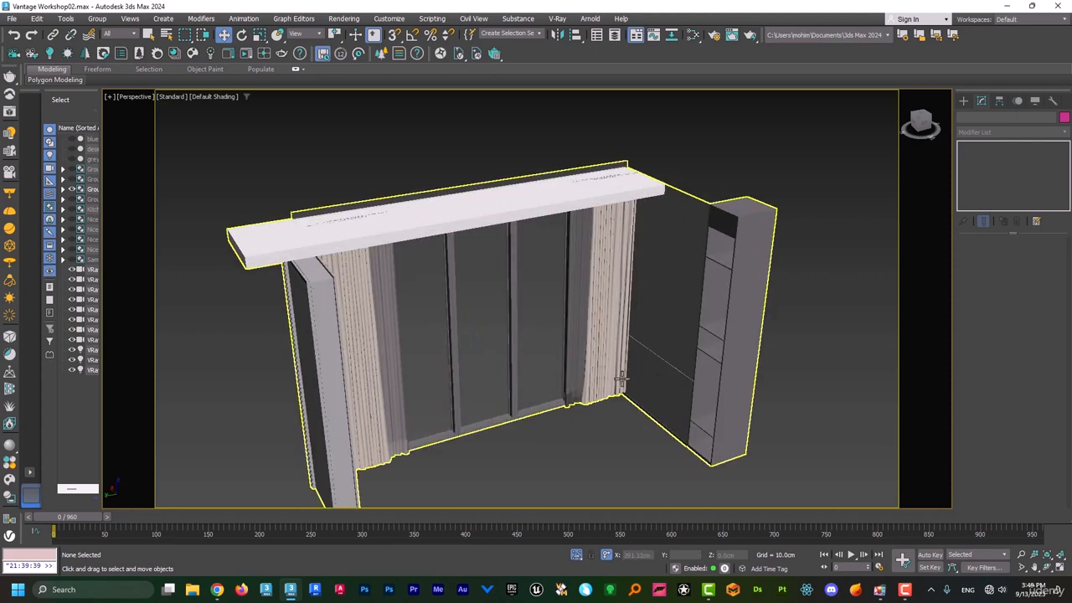
middle_click_drag(657, 322, 728, 283, "alt")
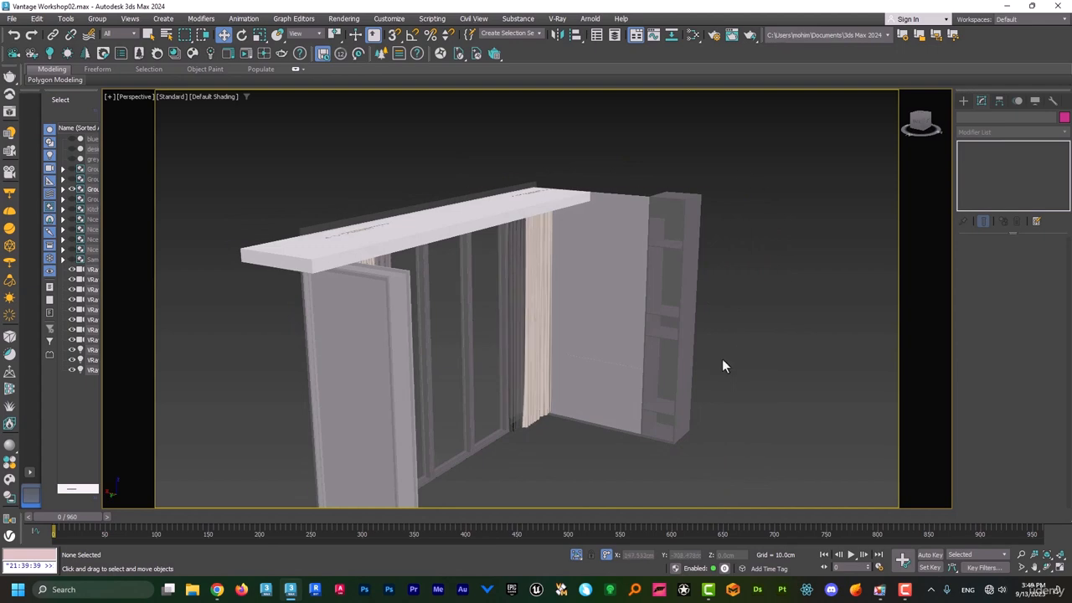
middle_click_drag(724, 366, 426, 363, "alt")
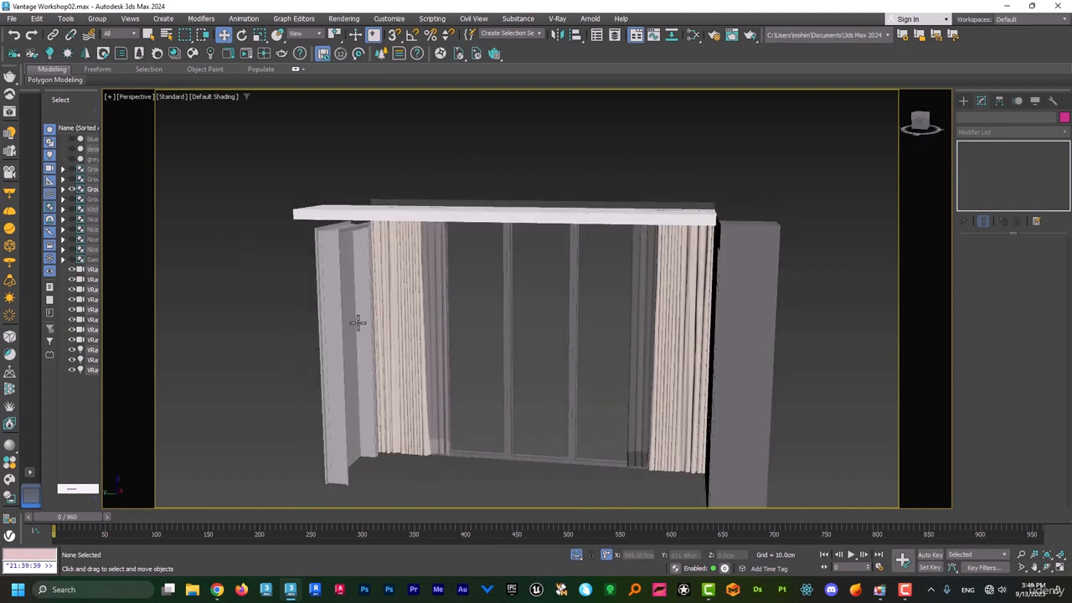
middle_click_drag(358, 322, 569, 277, "alt")
Isolate the front window group together with the building's walls and examine how they fit together.
left_click(613, 297)
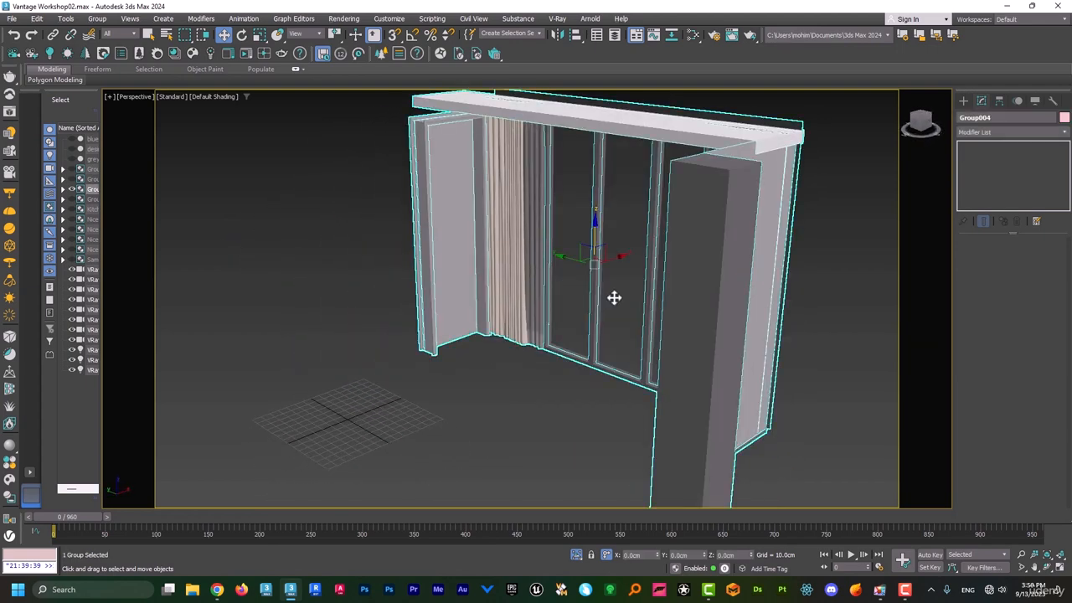
left_click(576, 553)
left_click(574, 385, "ctrl")
key("alt+q")
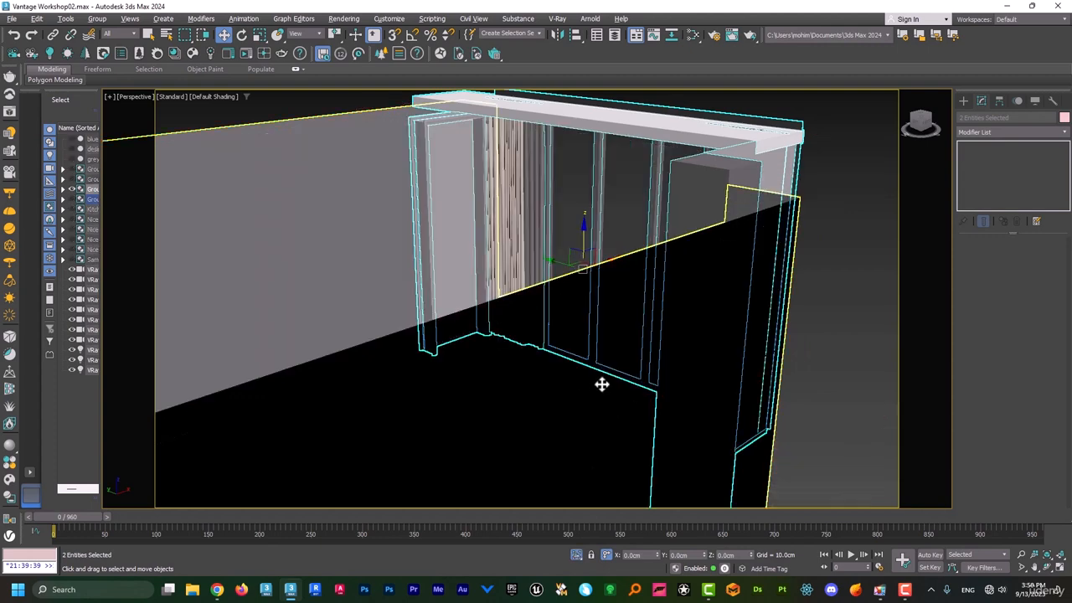
left_click(817, 345)
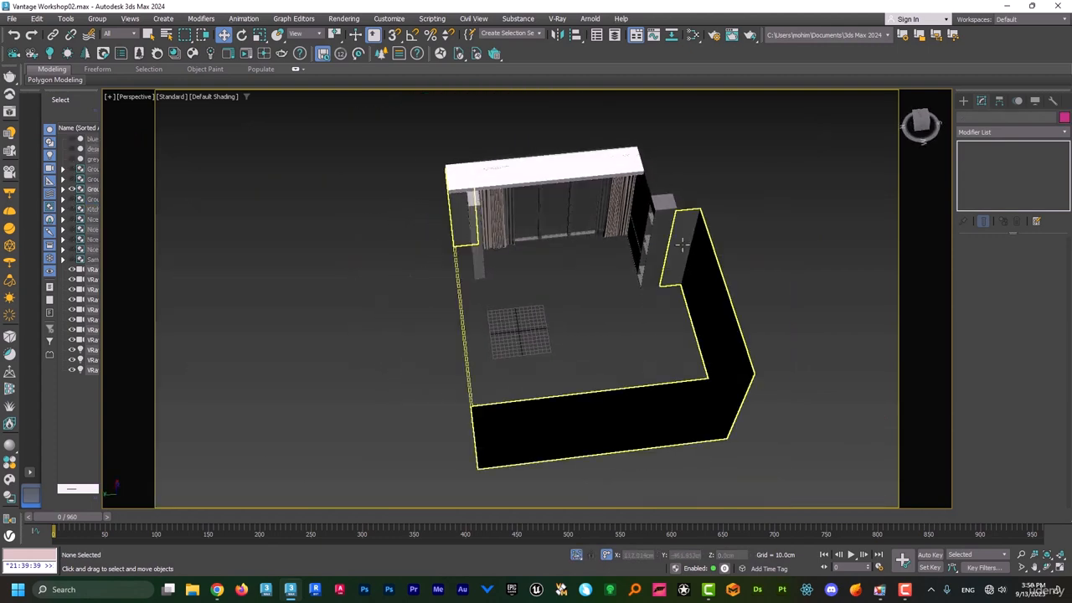
middle_click_drag(568, 427, 524, 275, "alt")
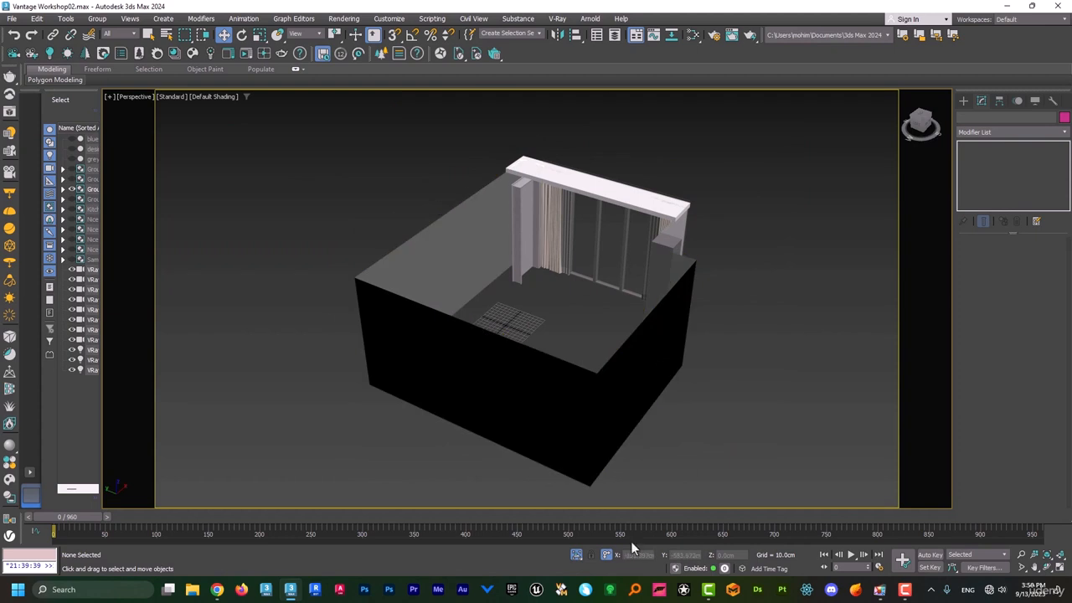
Restore the full building, isolate the floor object and examine its tiled surface up close.
left_click(575, 556)
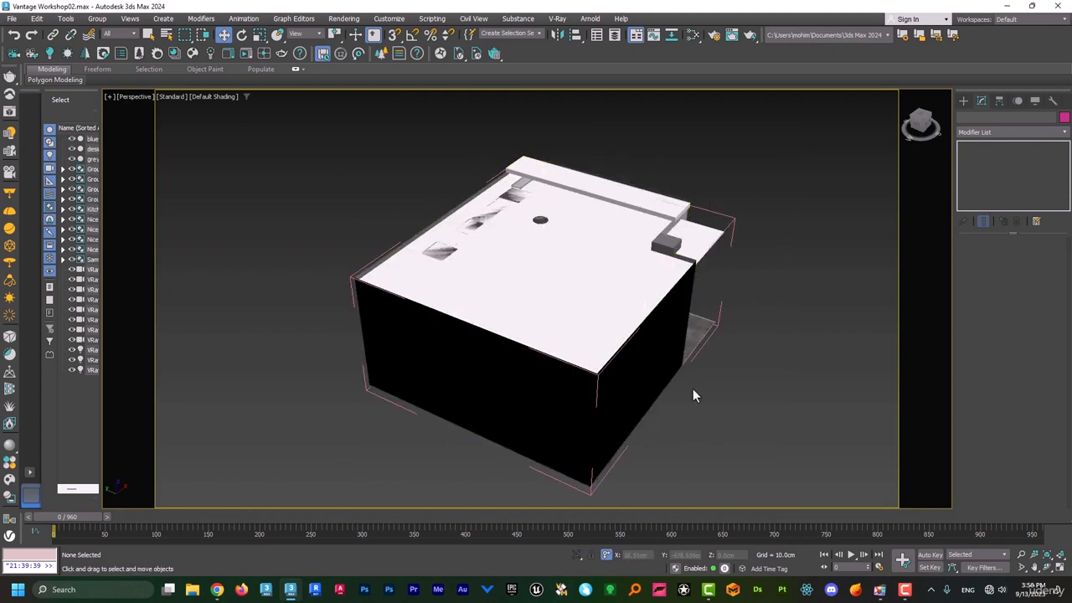
left_click(702, 329)
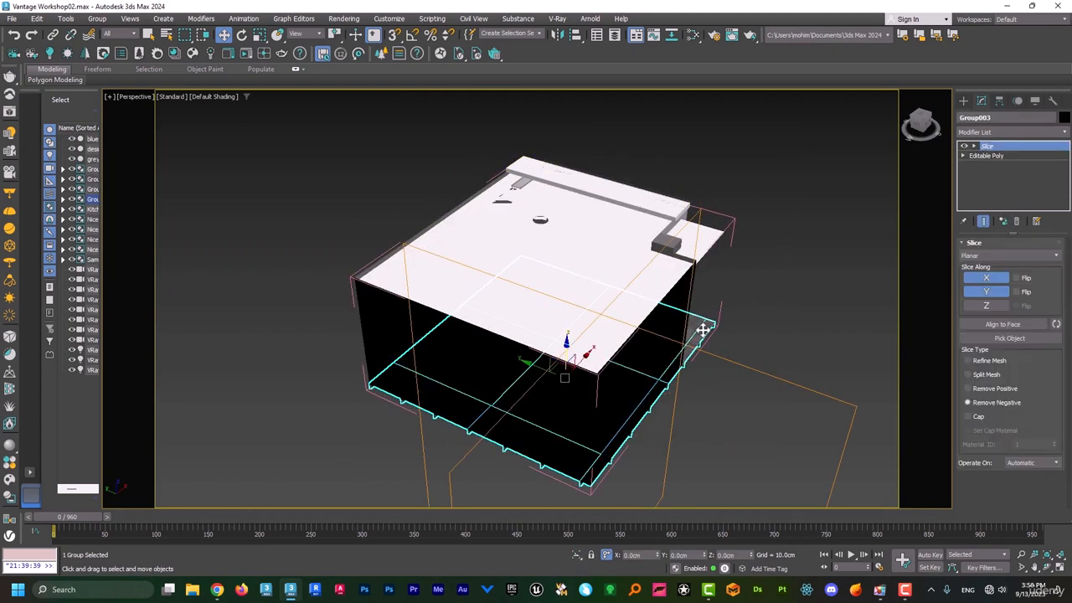
key("alt+q")
middle_click_drag(545, 344, 576, 393, "alt")
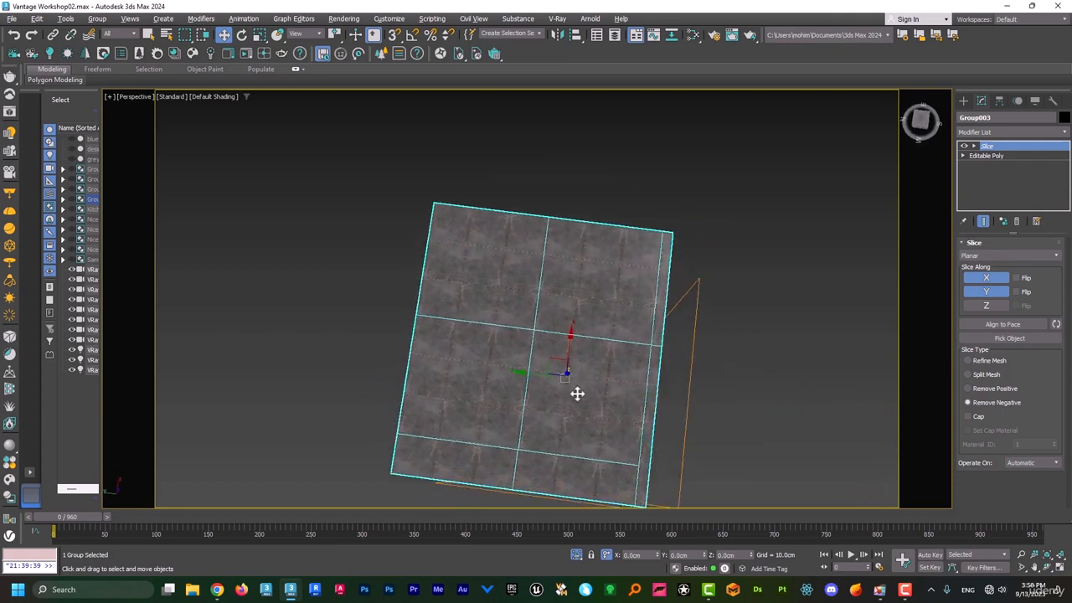
scroll(568, 341, "up", 4)
scroll(568, 342, "up", 2)
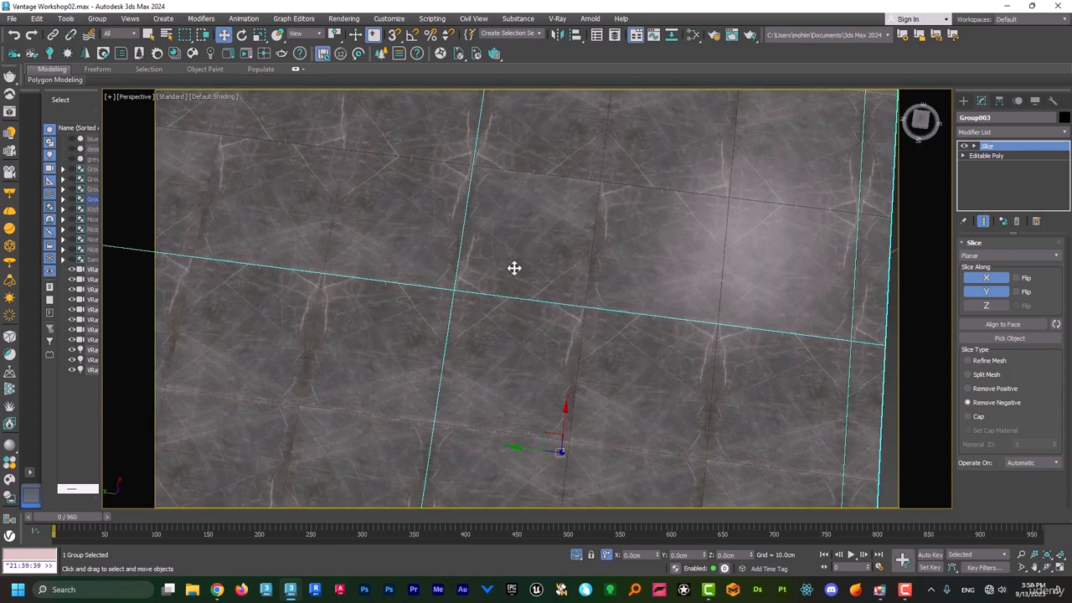
scroll(514, 268, "down", 4)
middle_click_drag(631, 307, 517, 266, "alt")
key("shift+z")
key("shift+z")
scroll(593, 382, "down", 2)
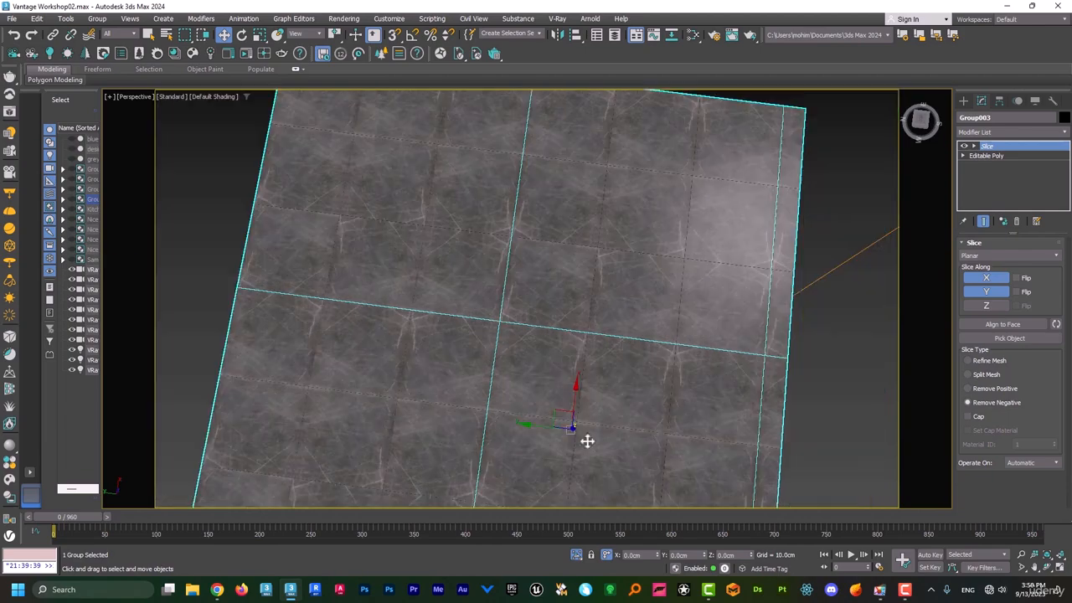
Return to the full building and enable Backface Cull in the wall object's properties.
left_click(578, 555)
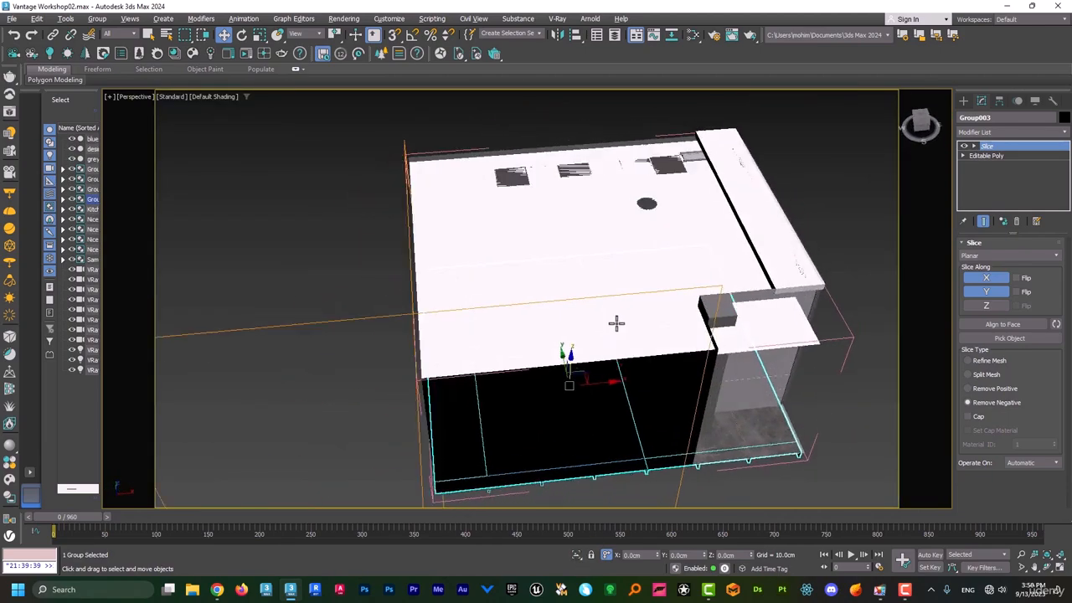
middle_click_drag(573, 297, 647, 341, "alt")
left_click(796, 423)
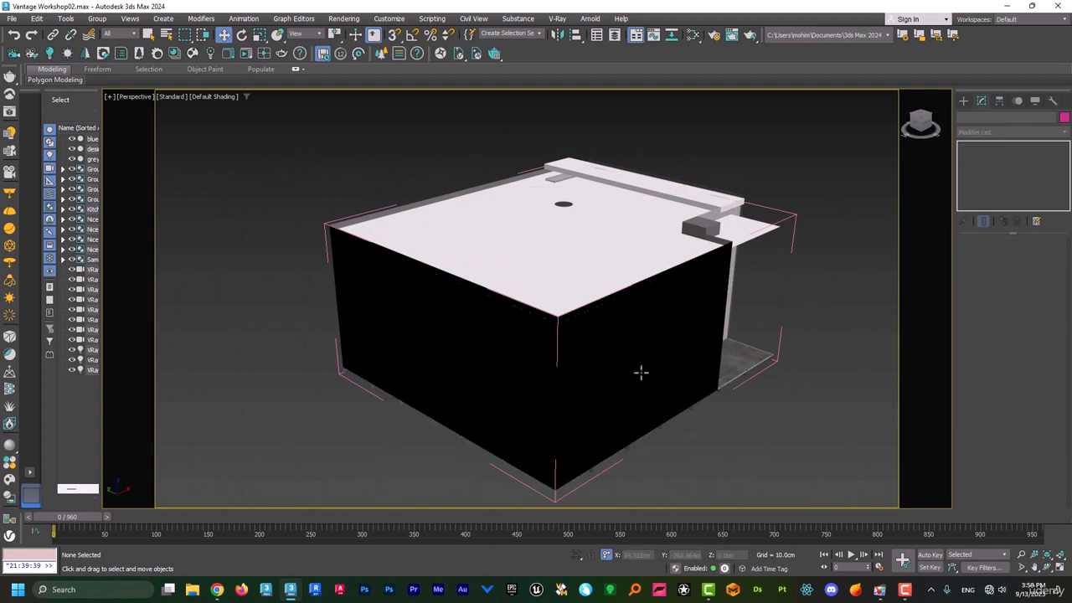
middle_click_drag(633, 364, 557, 366, "alt")
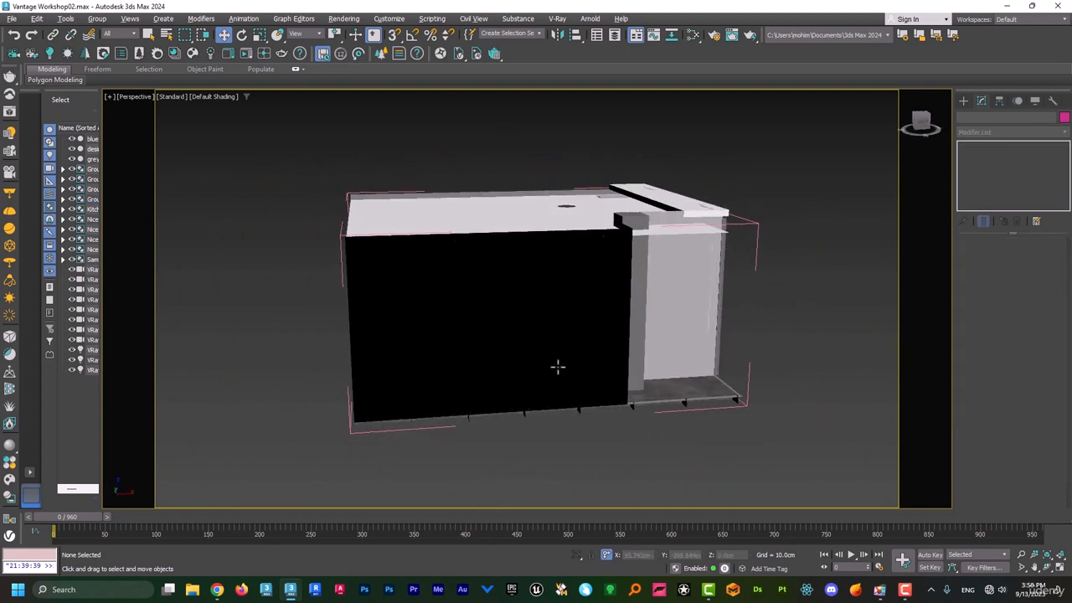
left_click(474, 303)
middle_click_drag(438, 313, 480, 321, "alt")
right_click(559, 309)
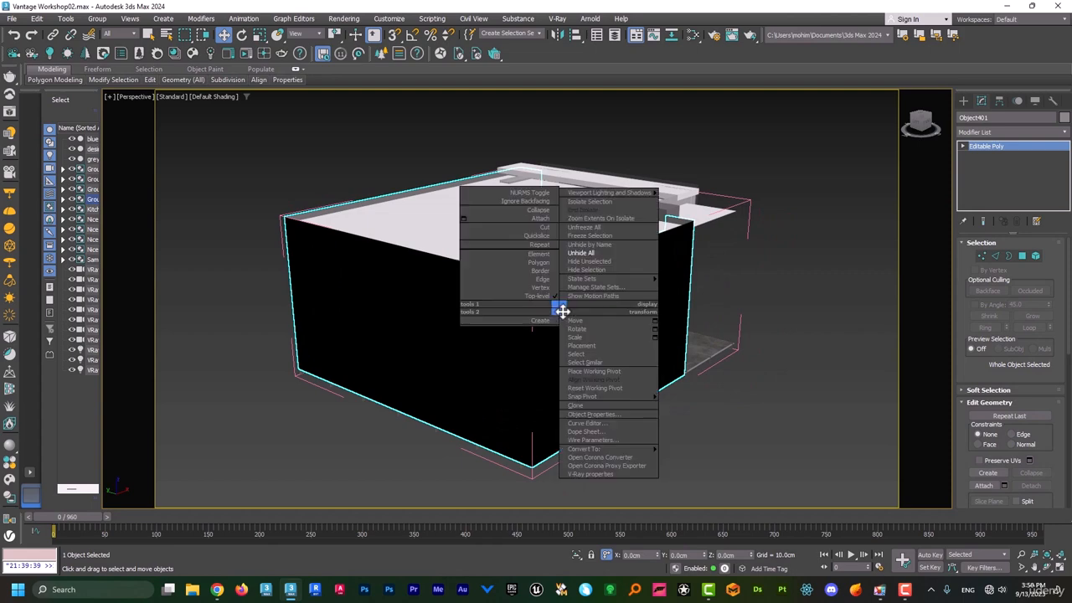
left_click(596, 414)
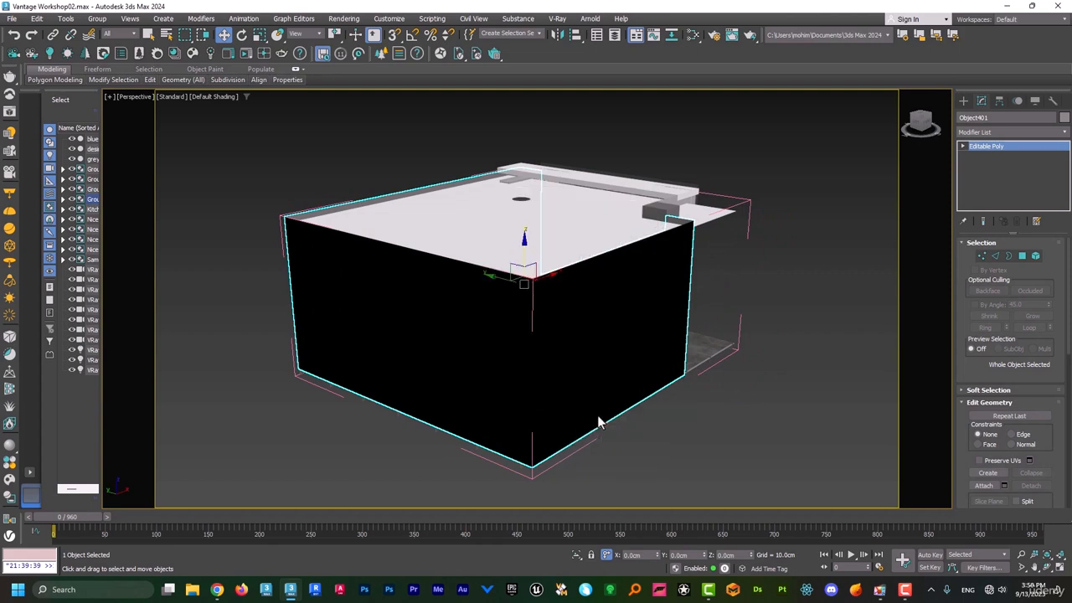
left_click_drag(923, 224, 726, 125)
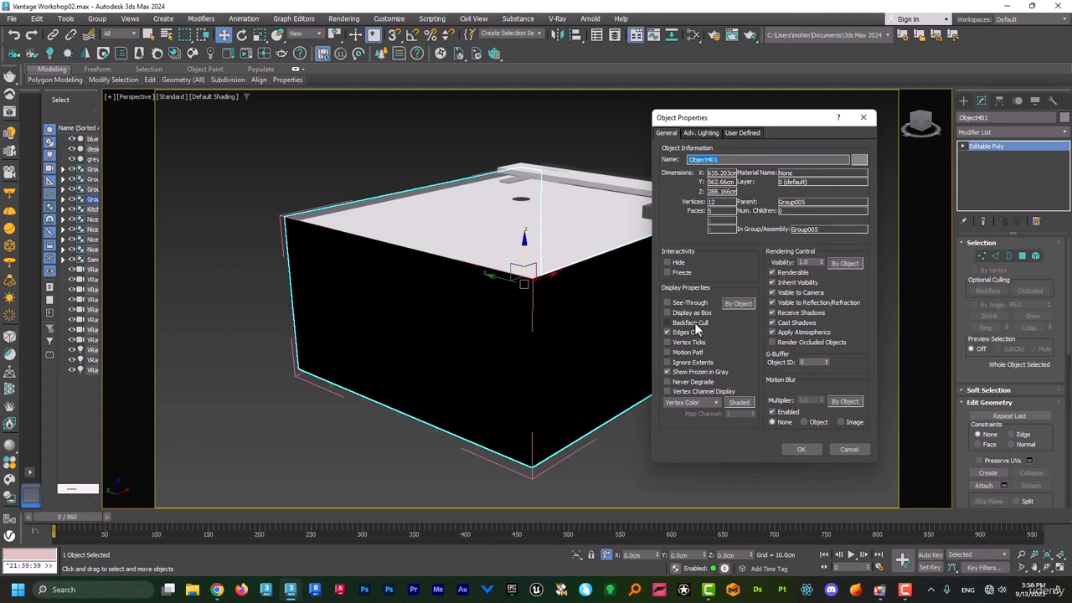
left_click(801, 449)
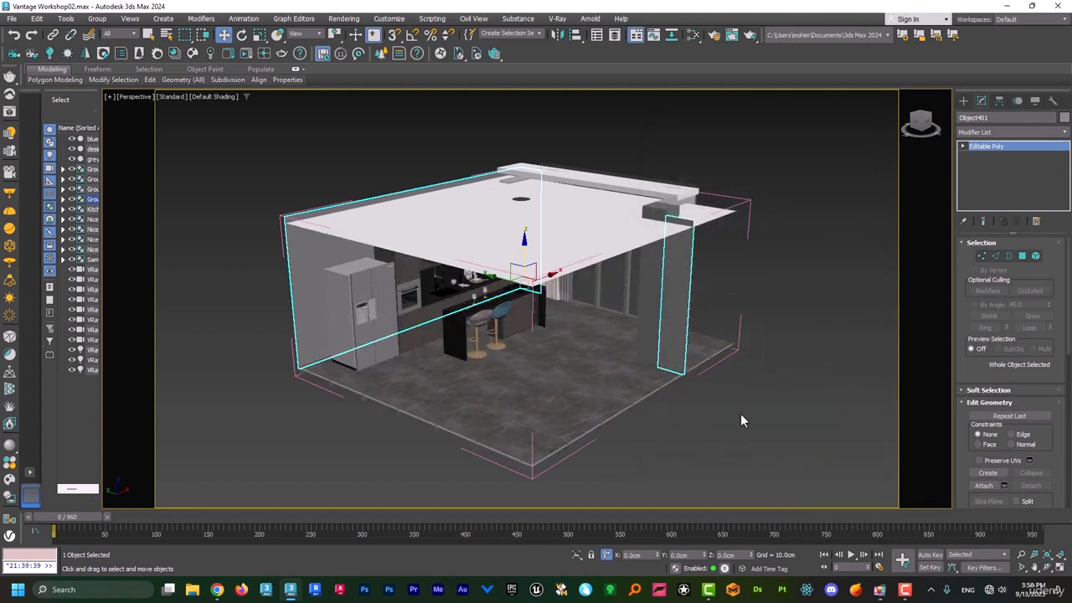
Isolate the wall object, examine its faces from inside and outside, and turn on Edged Faces.
key("alt+q")
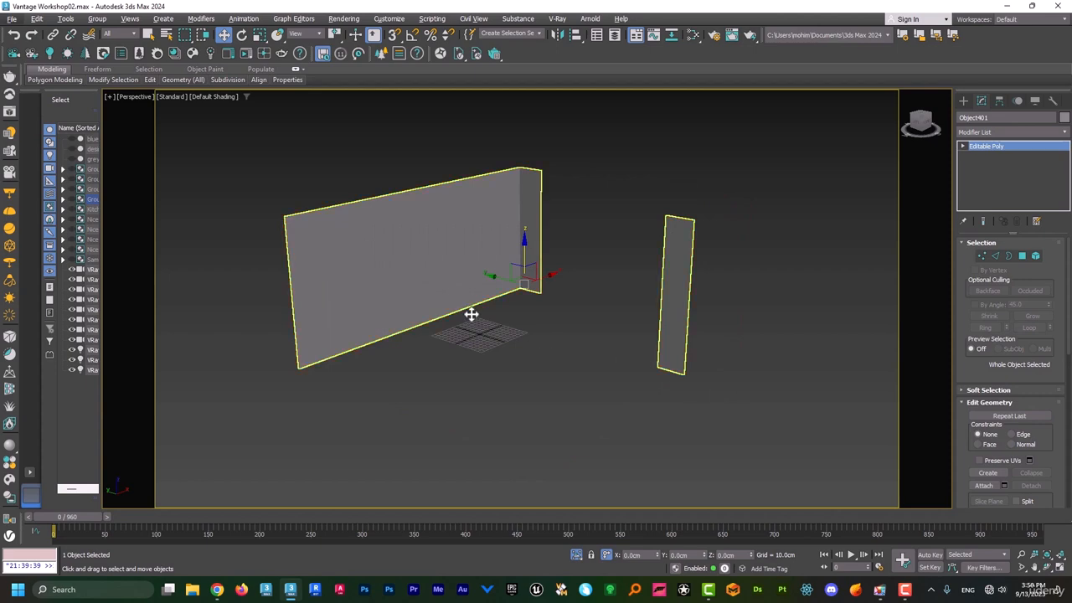
middle_click_drag(471, 310, 410, 407, "alt")
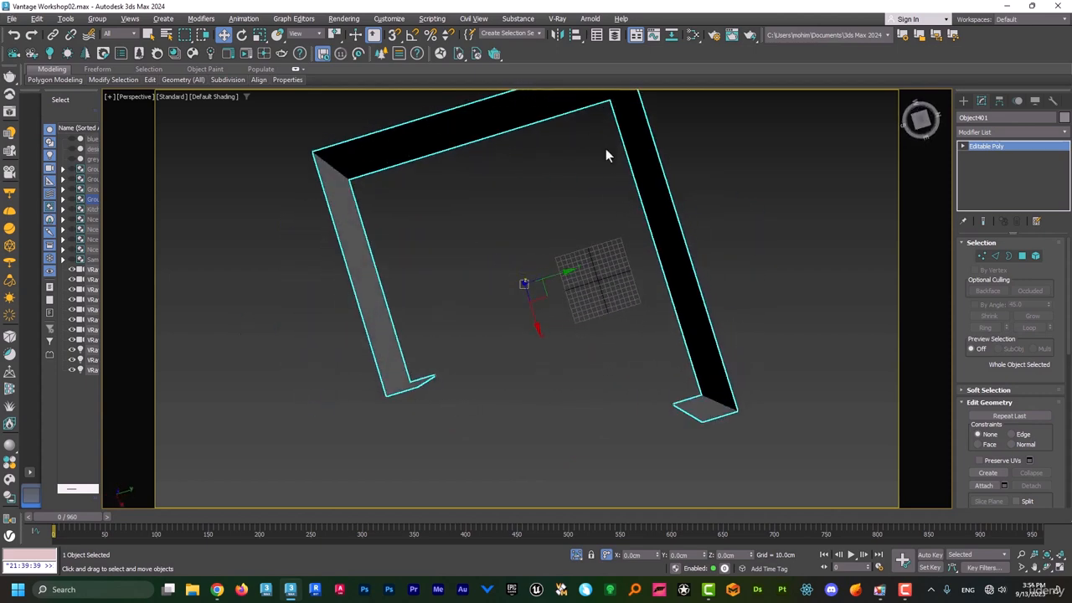
middle_click_drag(605, 153, 577, 230, "alt")
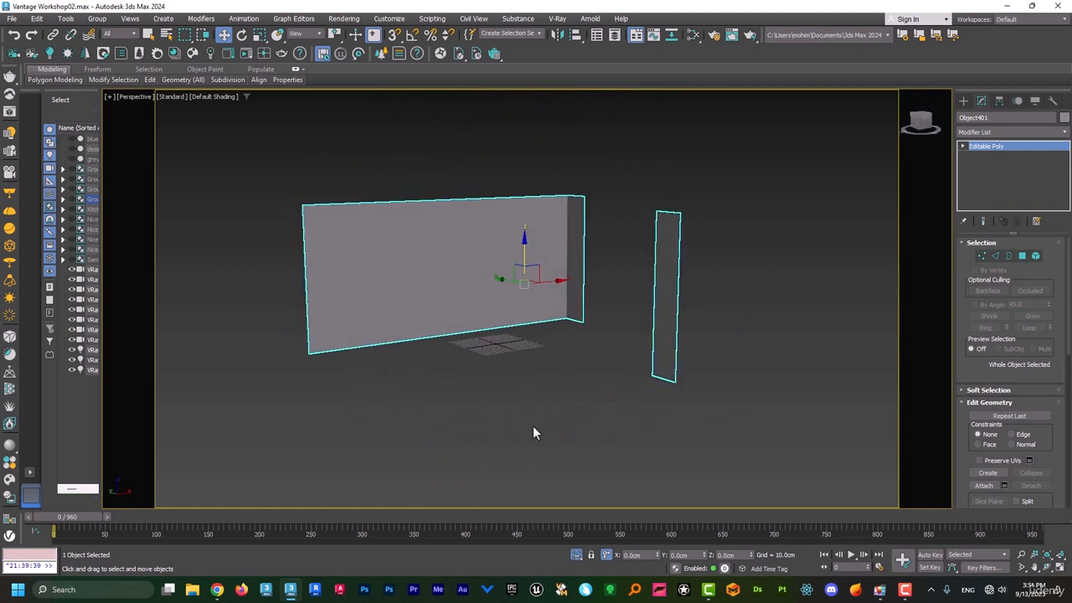
left_click(570, 460)
key("ctrl+z")
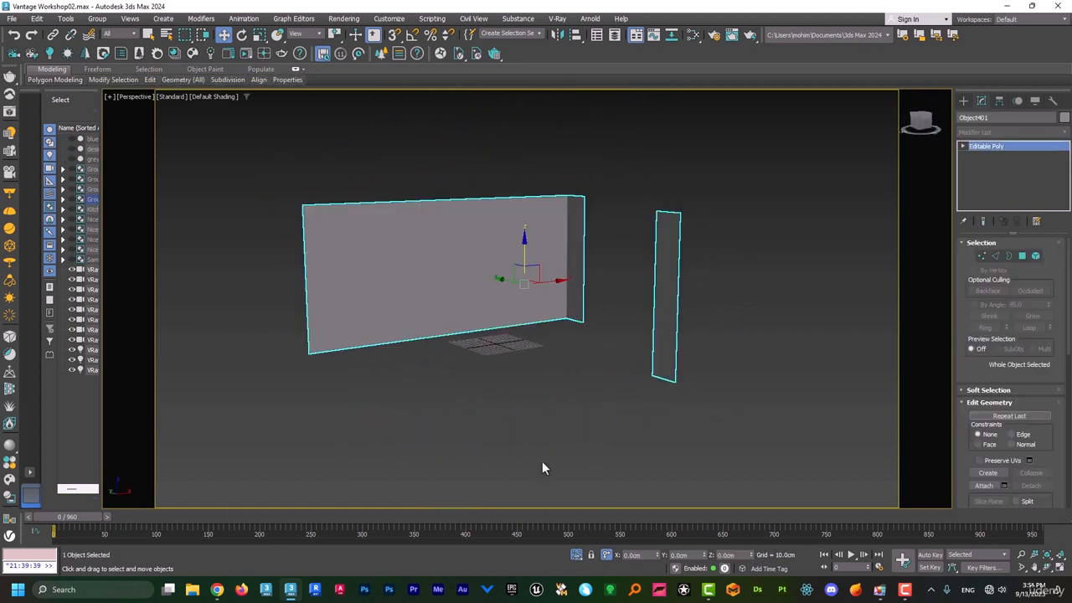
left_click(521, 460)
key("F4")
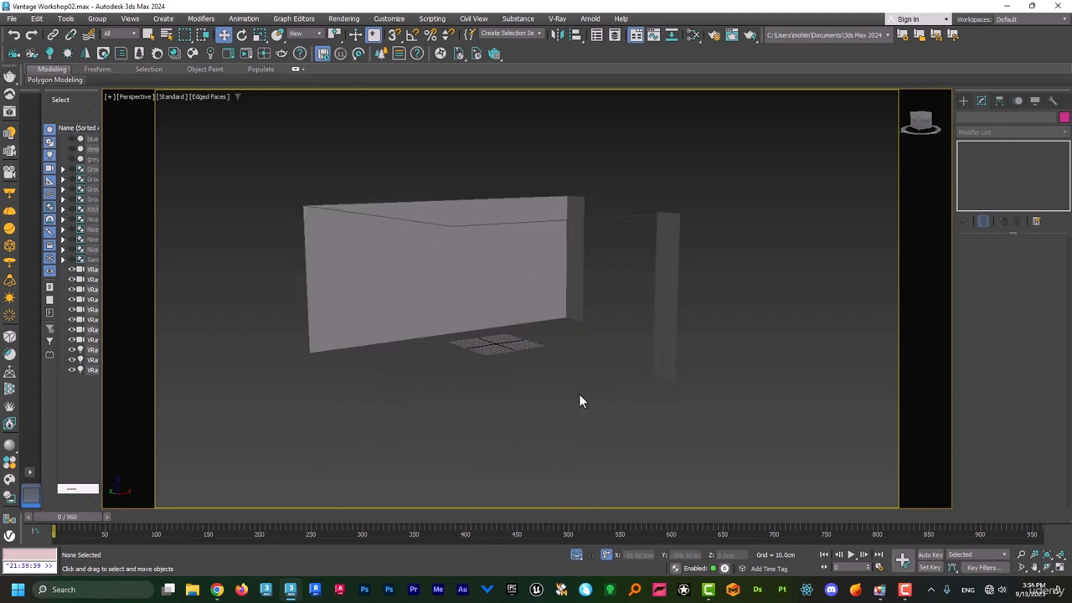
Restore the full building, isolate the flat ceiling plane and enable Backface Cull in its object properties.
left_click(576, 556)
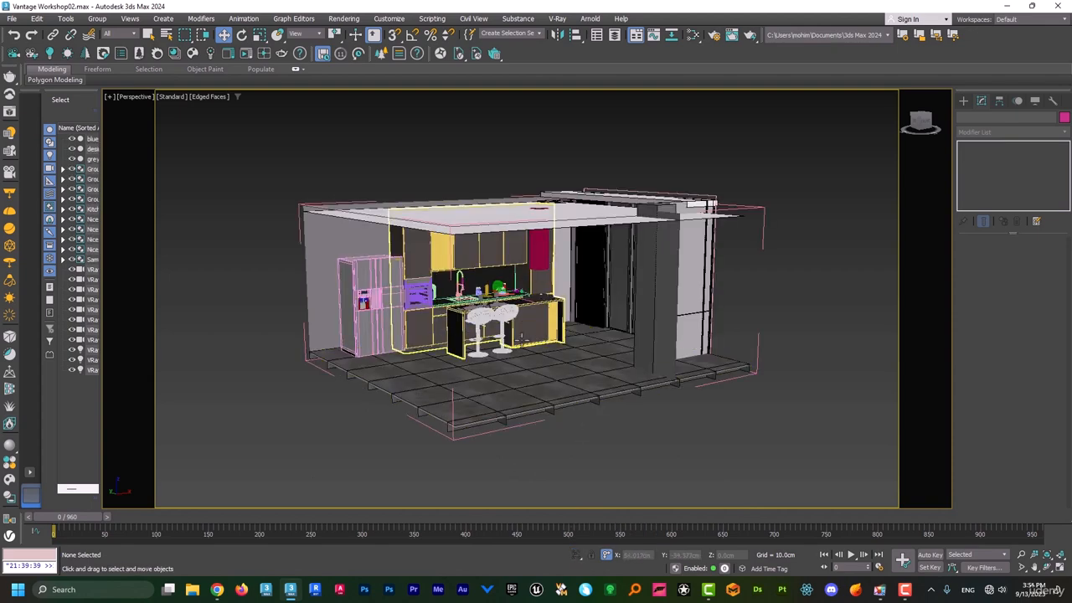
middle_click_drag(542, 330, 516, 268, "alt")
left_click(512, 267)
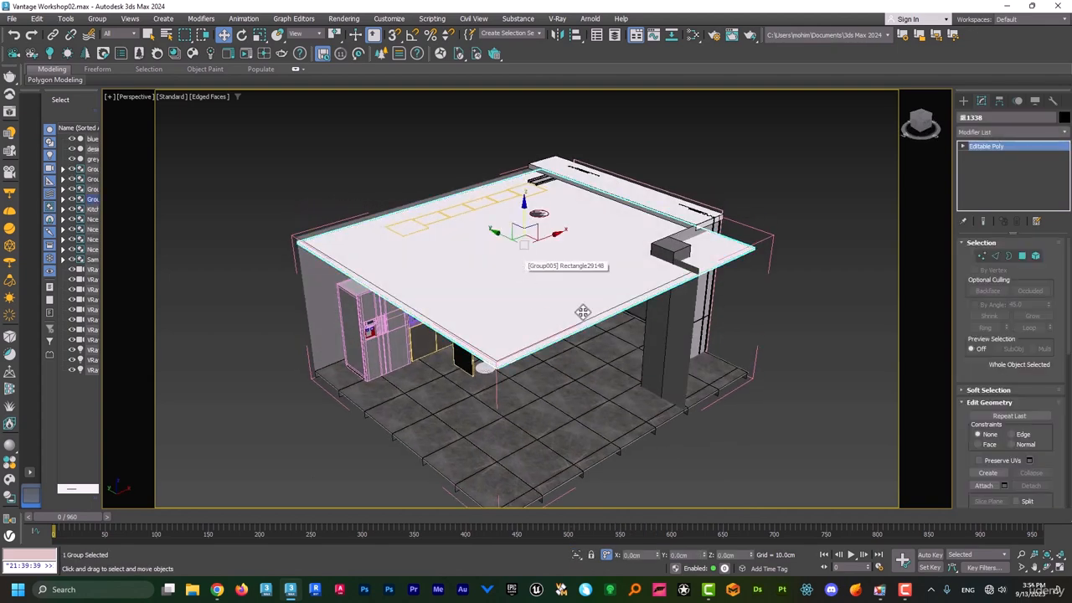
middle_click_drag(581, 246, 642, 391, "alt")
key("alt+q")
right_click(559, 265)
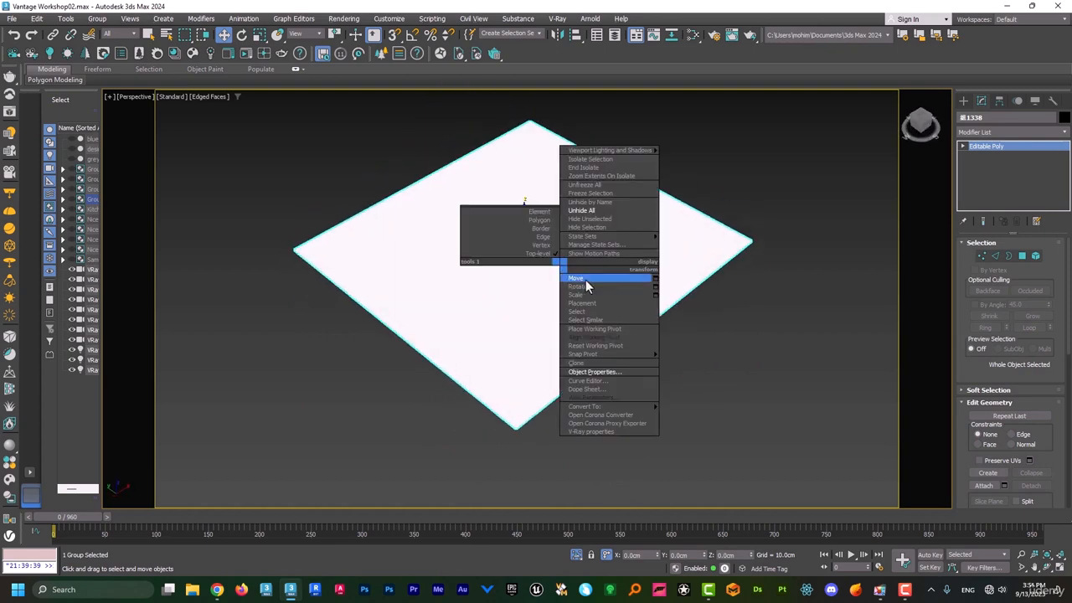
left_click(605, 374)
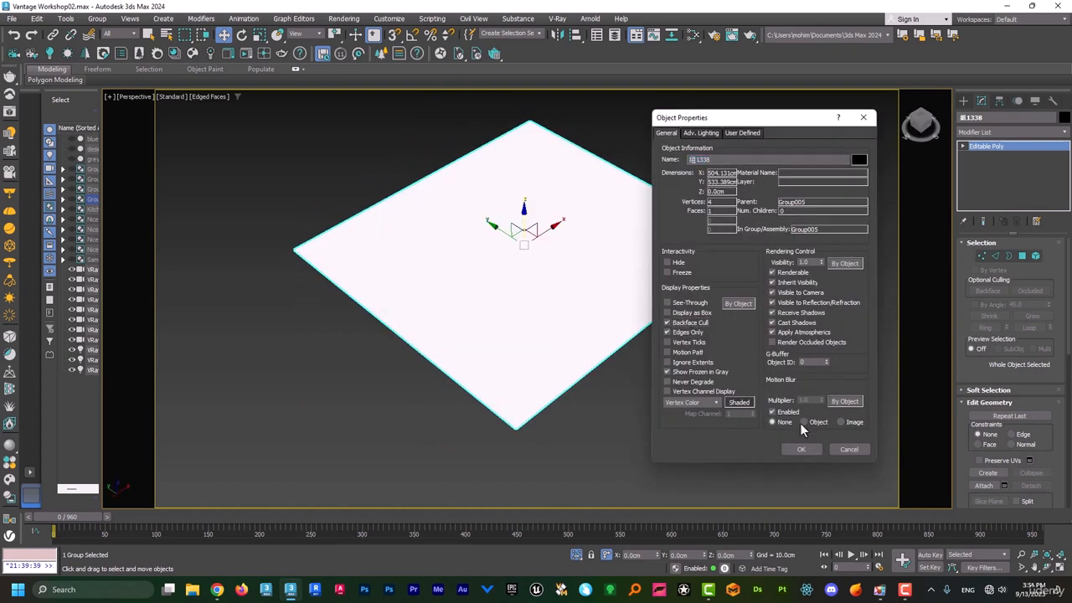
left_click(798, 448)
left_click(569, 406)
Bring back the full building and isolate the tiled floor object with its Slice modifier.
middle_click_drag(566, 405, 645, 527, "alt")
middle_click_drag(574, 561, 754, 373, "alt")
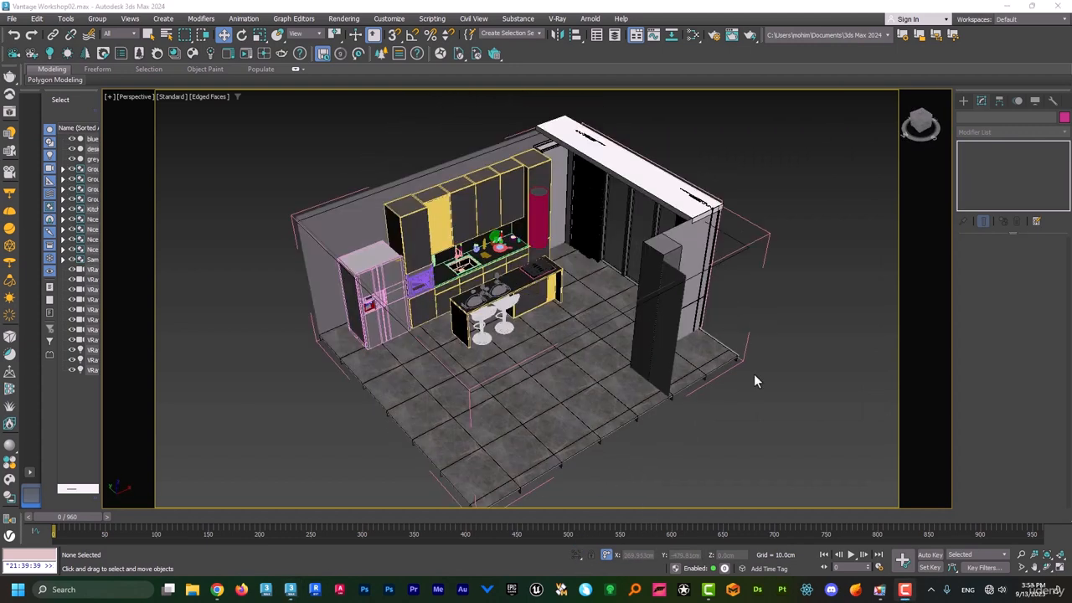
left_click(709, 353)
key("alt+q")
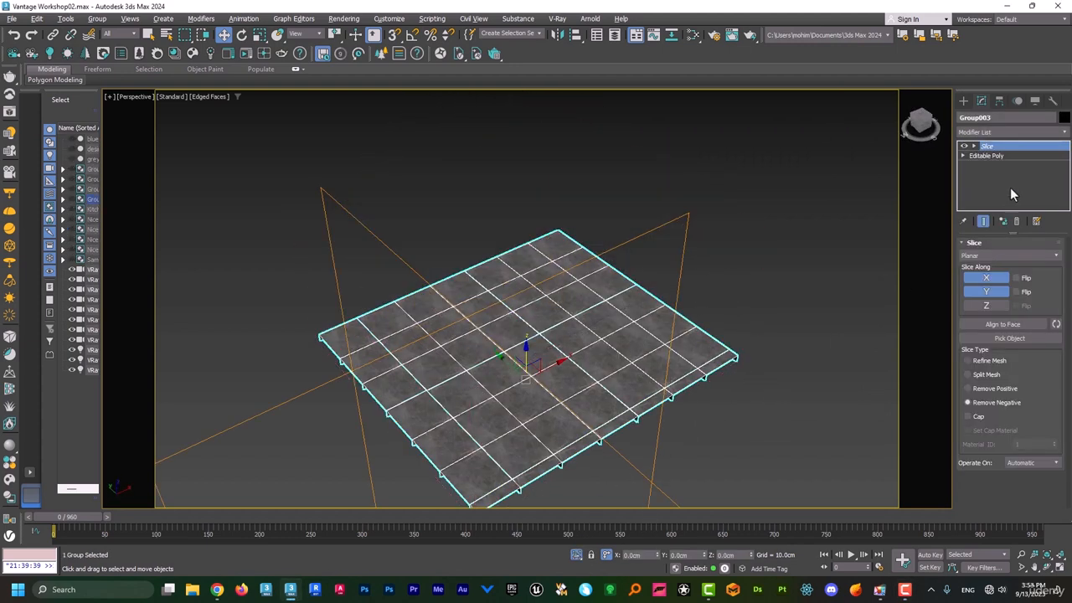
Turn off the floor's Slice modifier, exit isolation and isolate the floor together with the wall object.
left_click(963, 146)
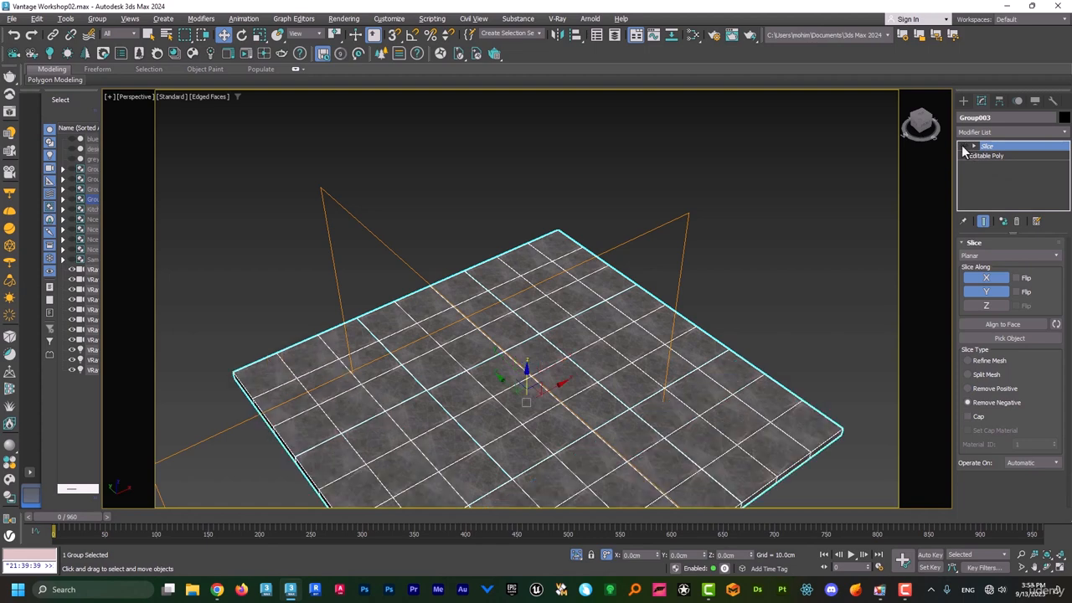
middle_click_drag(615, 377, 613, 293, "alt")
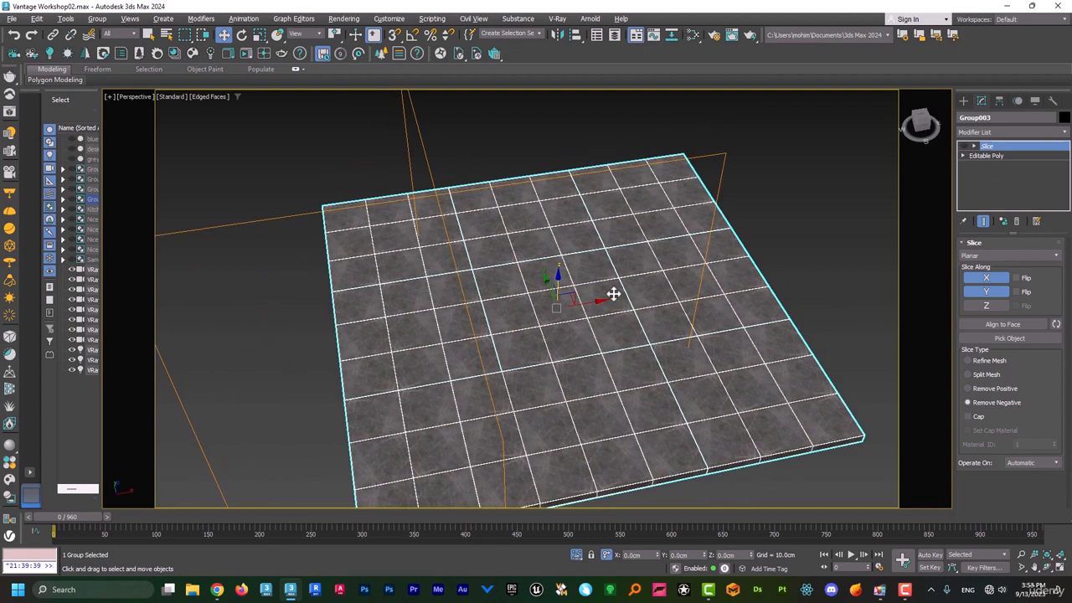
left_click(576, 554)
middle_click_drag(742, 267, 816, 335, "alt")
left_click(490, 205, "ctrl")
key("alt+q")
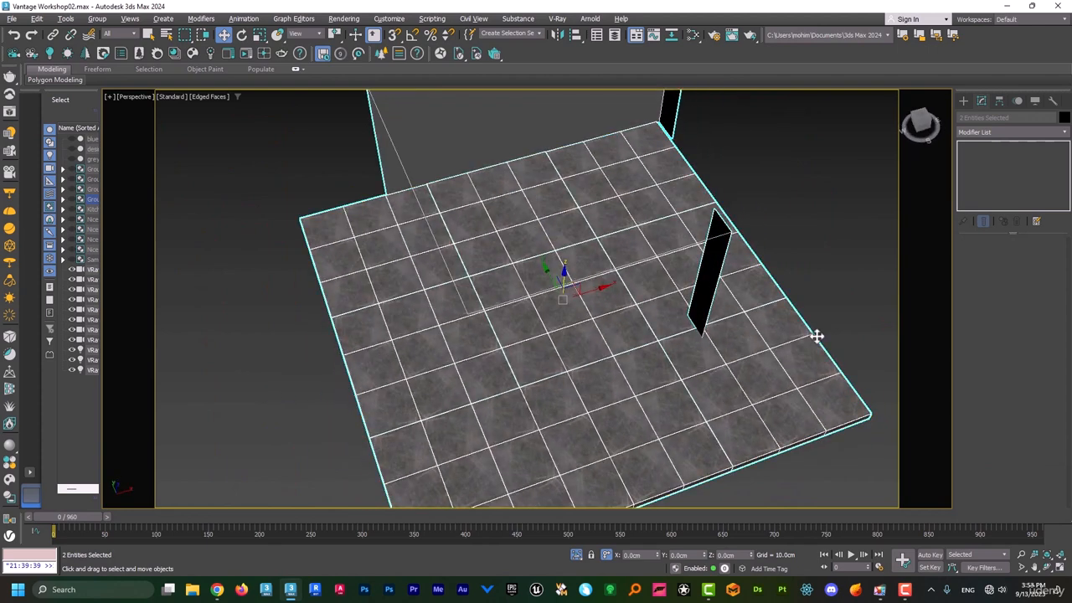
Remove the Slice modifier from the tiled floor, leaving only its Editable Poly.
left_click(815, 336)
middle_click_drag(690, 282, 691, 294)
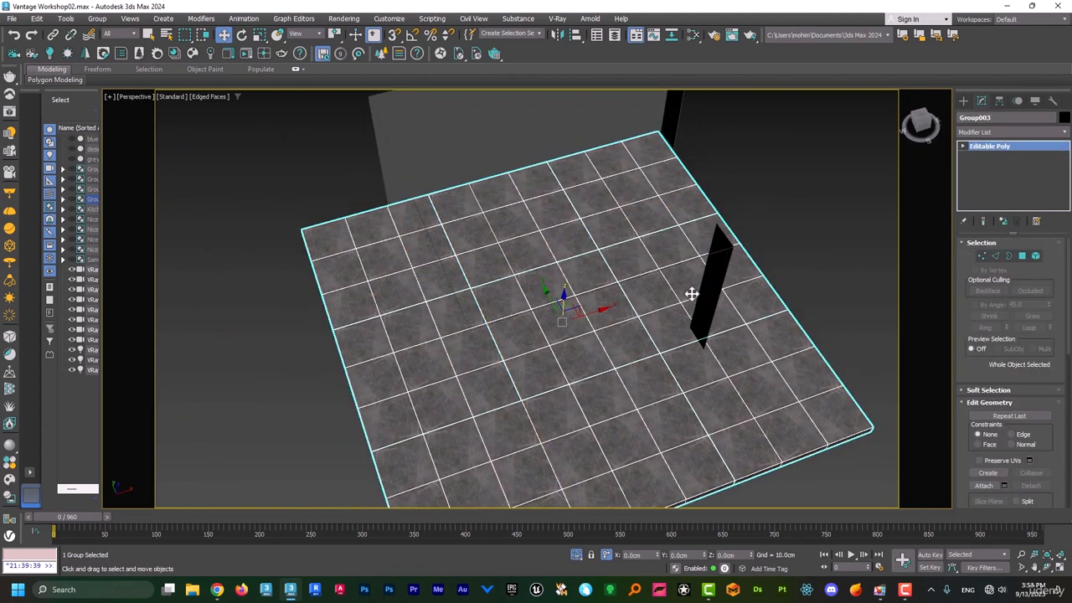
scroll(660, 286, "down", 2)
Disable Backface Cull in the wall object's properties and view the walls on the full floor from outside.
left_click_drag(621, 159, 621, 155)
right_click(618, 137)
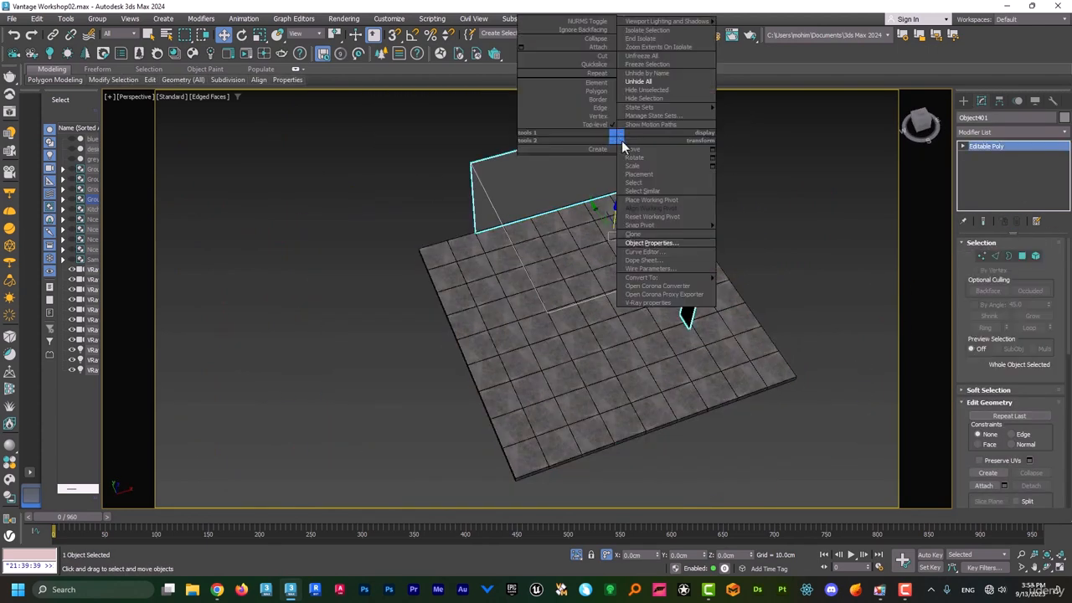
left_click(649, 245)
left_click(684, 326)
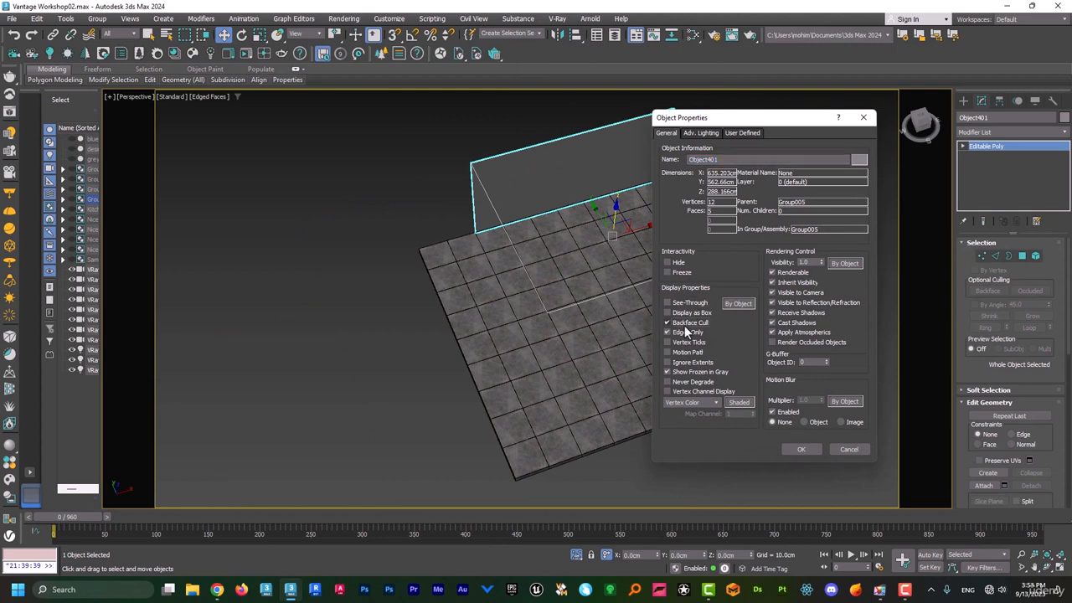
left_click(797, 449)
left_click(768, 447)
middle_click_drag(768, 447, 618, 385, "alt")
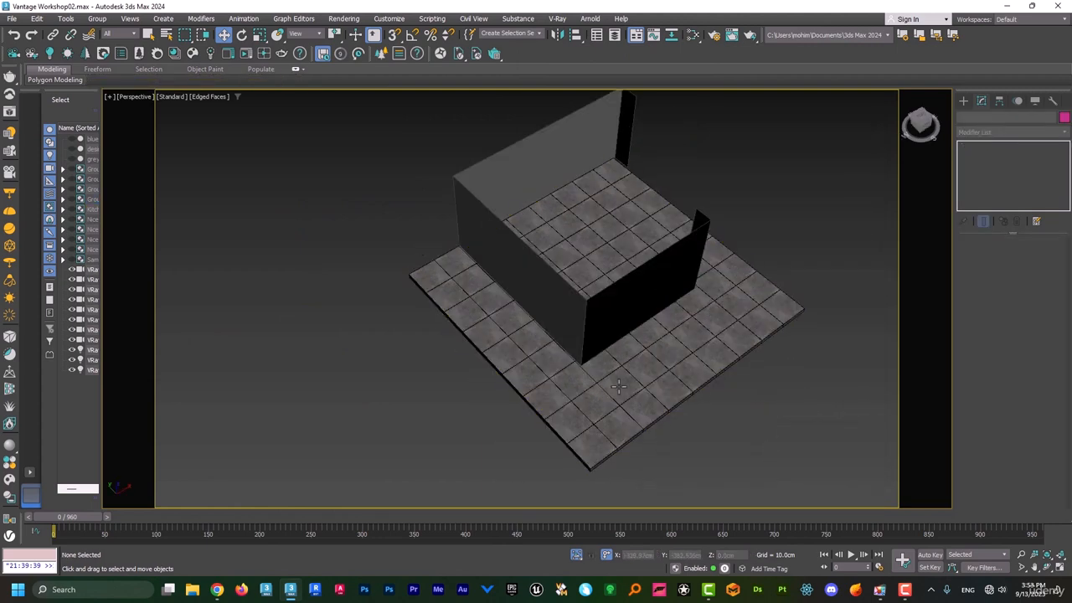
Add a Slice modifier to the tiled floor and set it to slice along X and Y instead of Z.
left_click(717, 323)
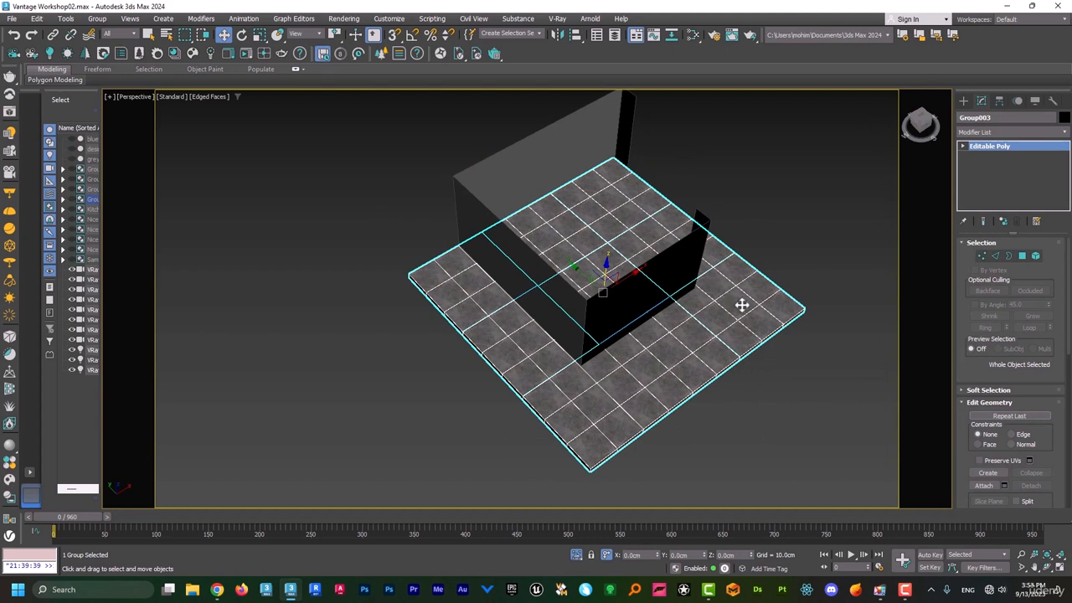
left_click(994, 132)
type("sl")
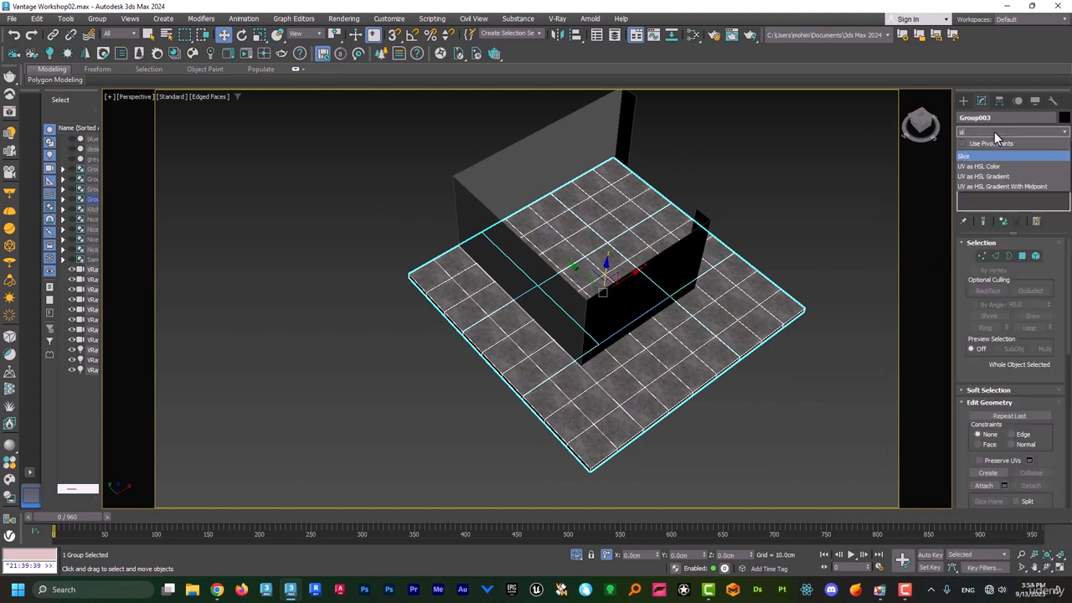
key("Return")
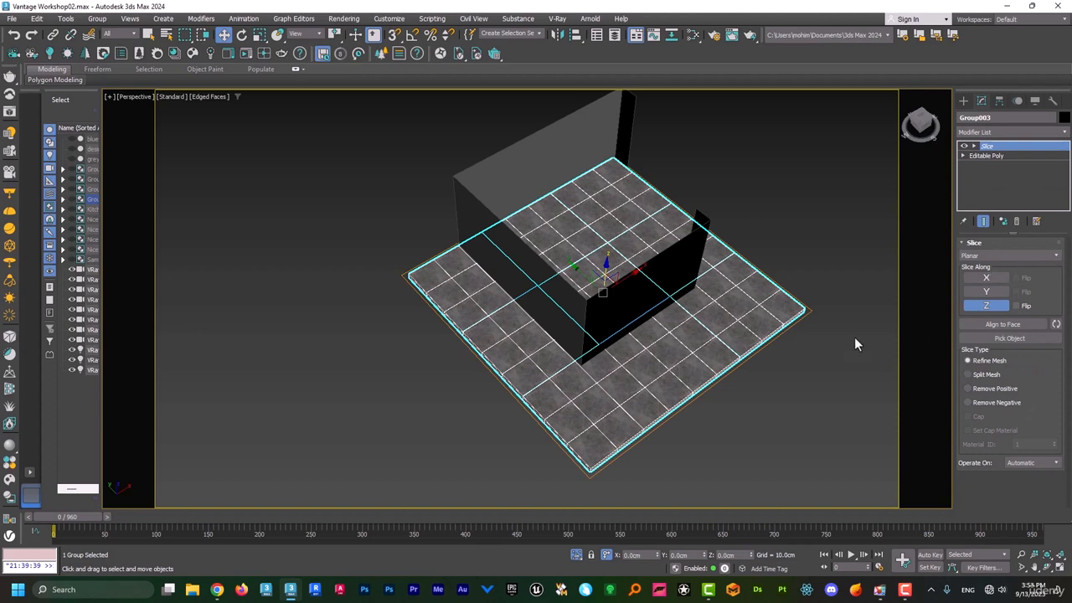
left_click(995, 279)
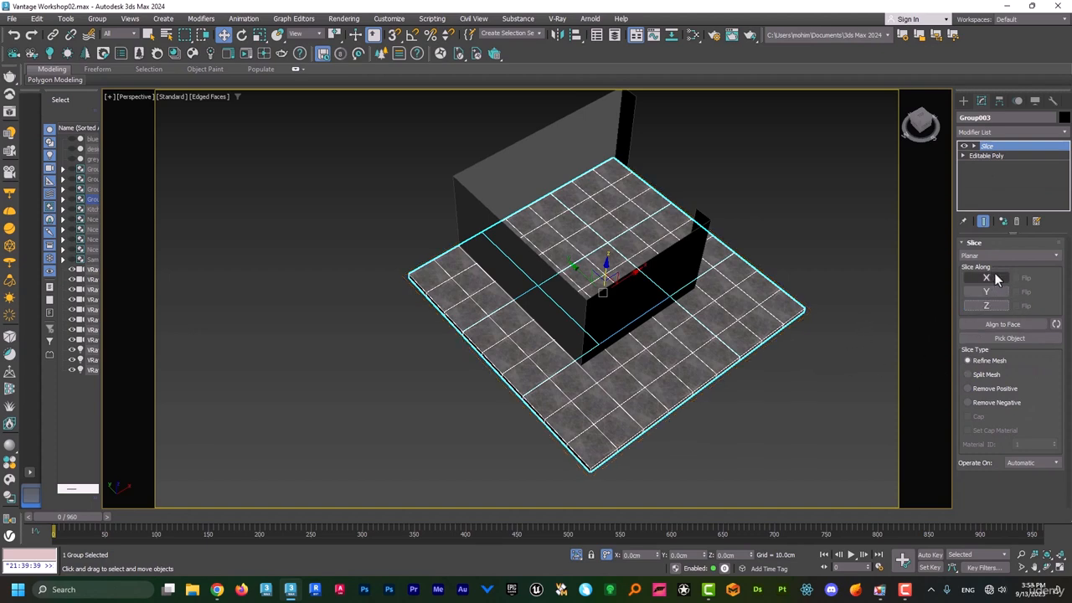
left_click(986, 291)
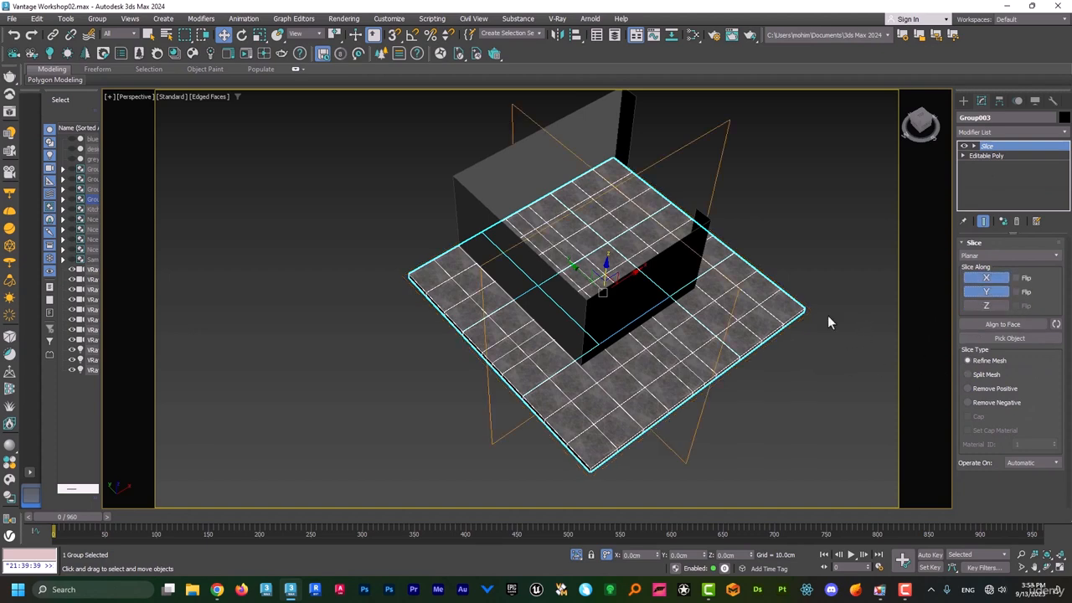
middle_click_drag(830, 318, 733, 289, "alt")
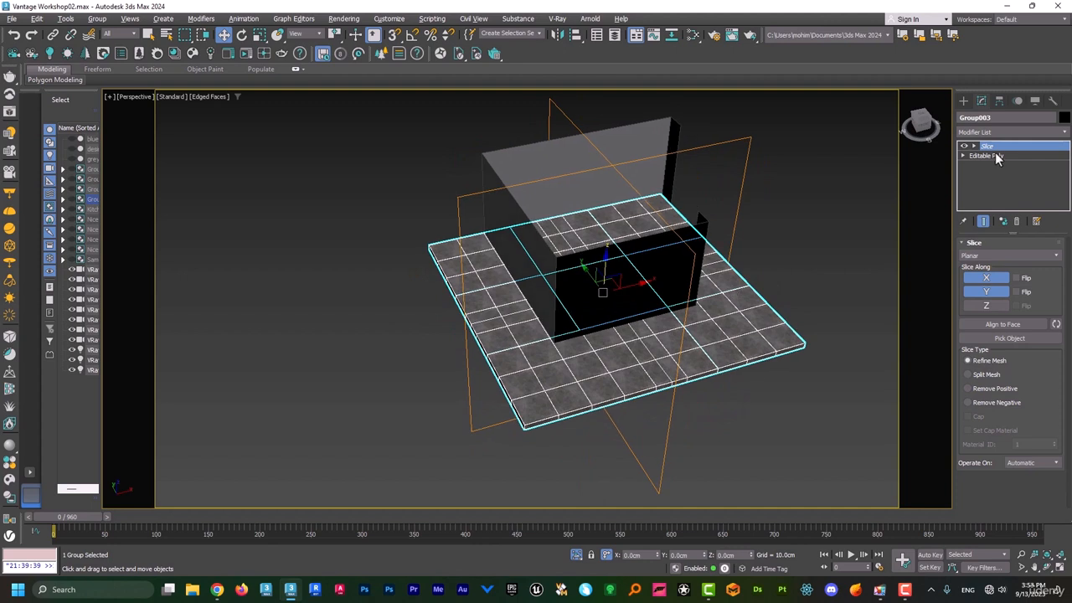
Enable snapping and move the floor's slice planes along X and Y to align with the outer wall faces.
left_click(993, 149)
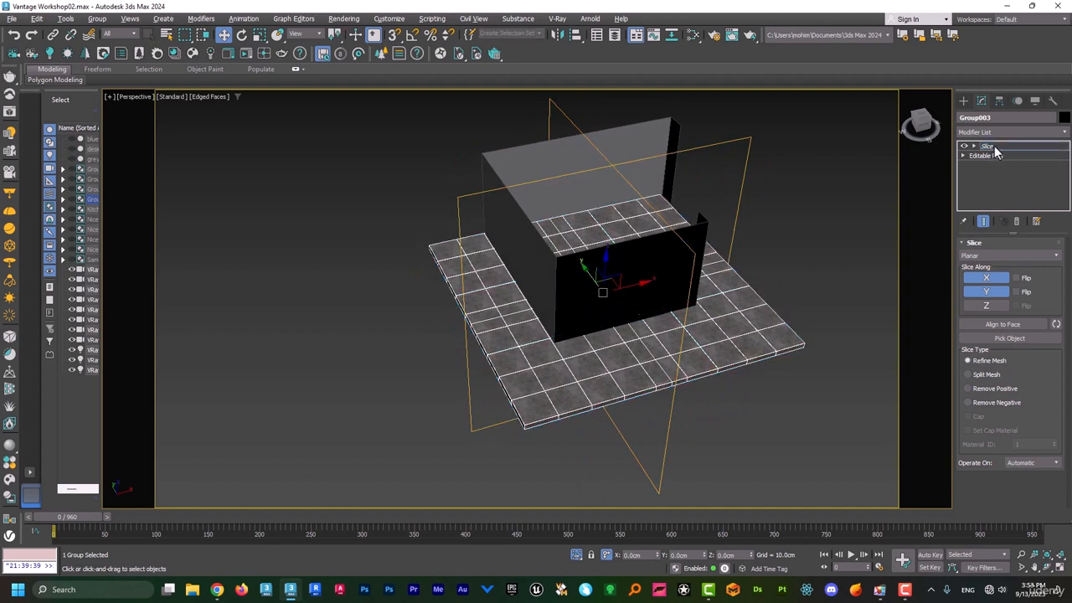
key("s")
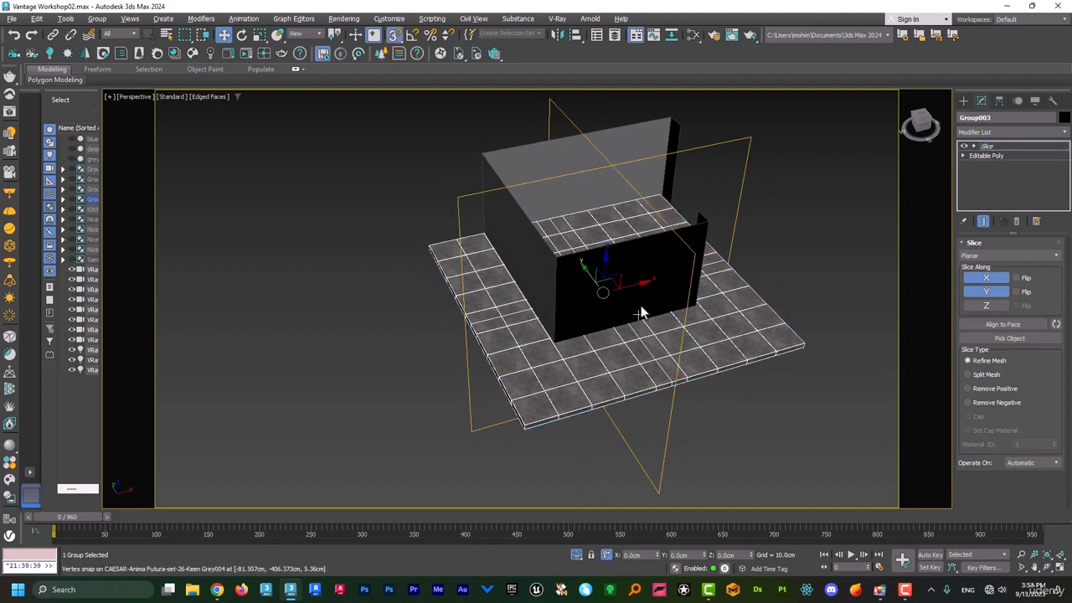
left_click_drag(638, 282, 488, 150)
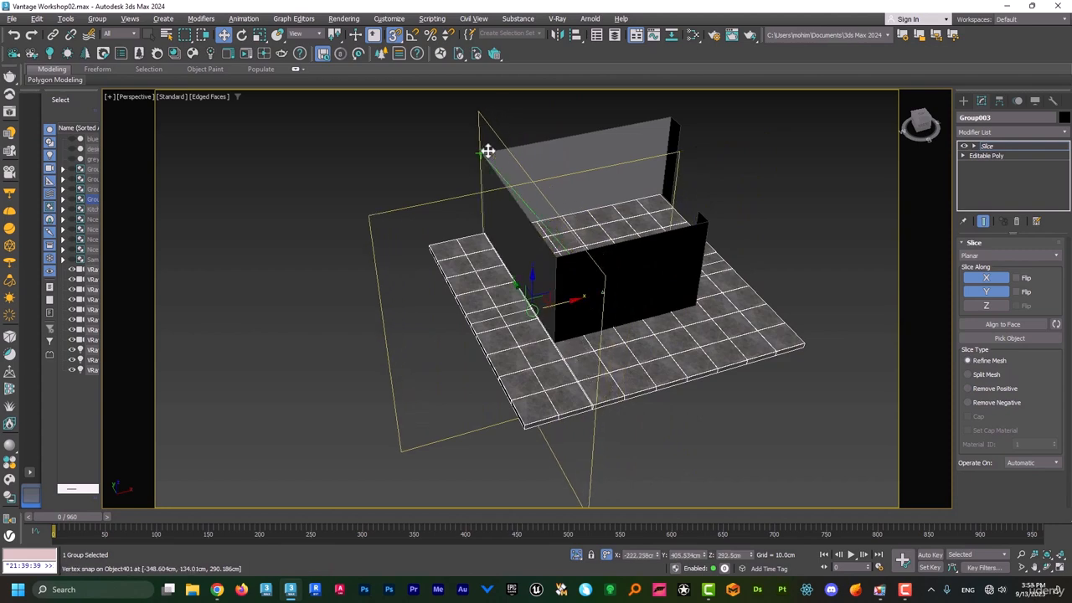
middle_click_drag(488, 150, 560, 258, "alt")
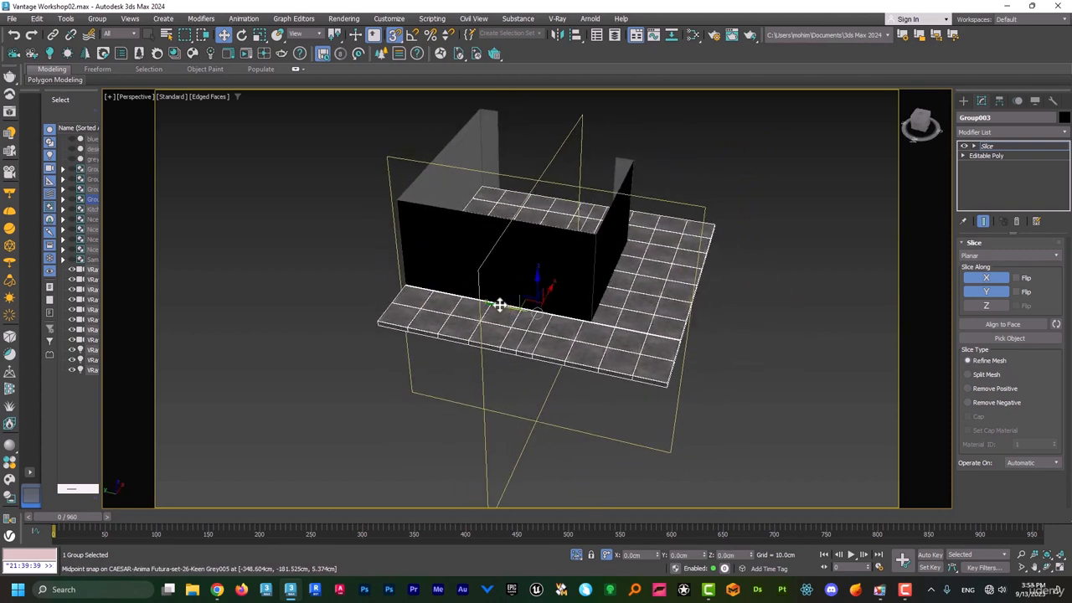
left_click_drag(499, 305, 634, 163)
middle_click_drag(575, 247, 586, 293, "alt")
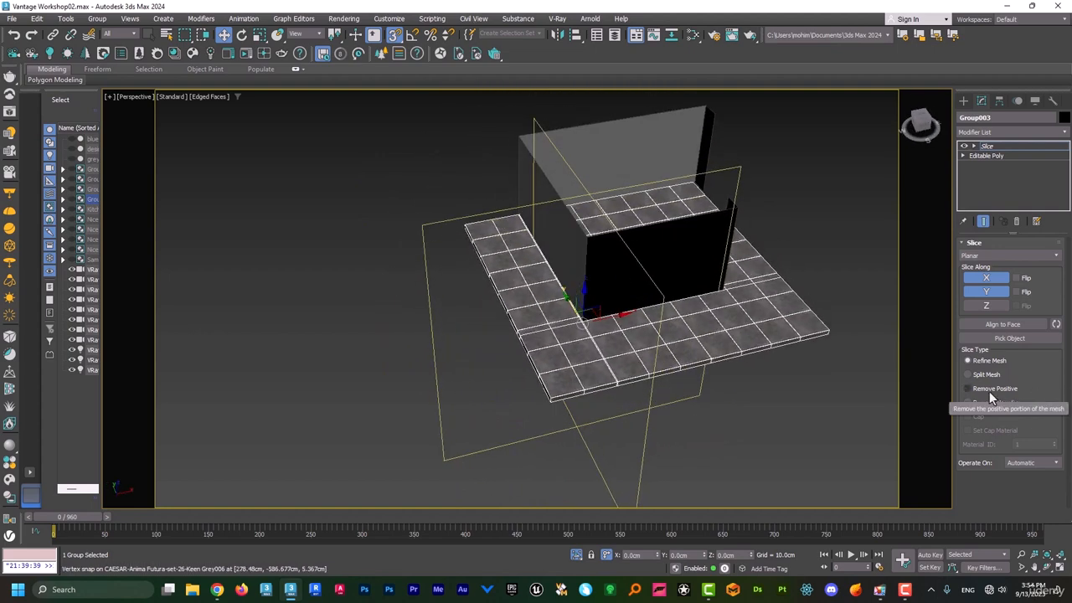
Try the Remove Positive slice type on the floor and switch it to Remove Negative.
left_click(990, 391)
middle_click_drag(726, 299, 721, 344, "alt")
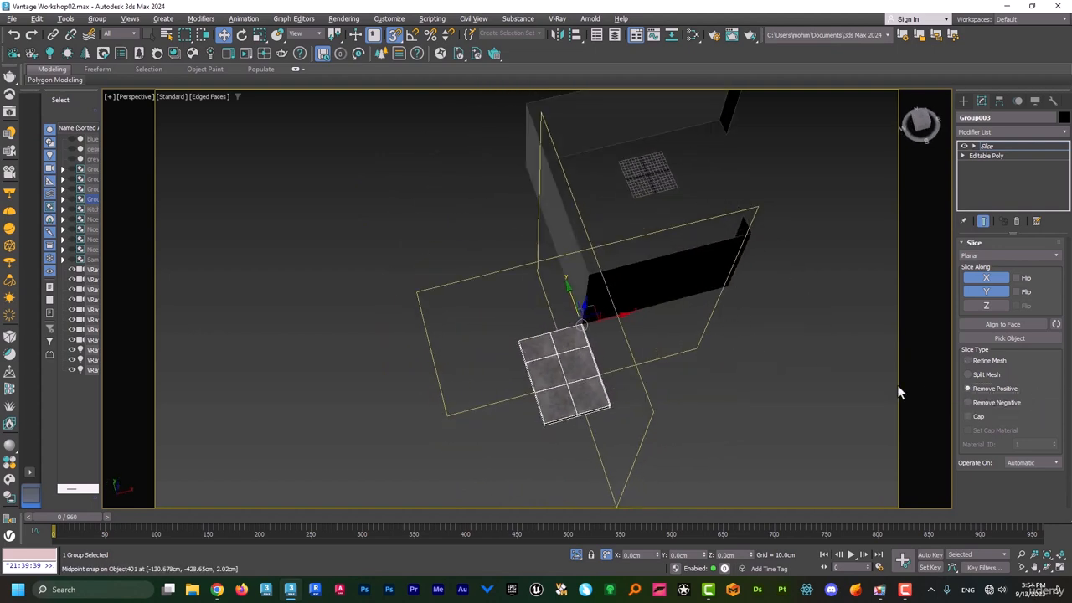
left_click(992, 402)
middle_click_drag(796, 378, 726, 329, "alt")
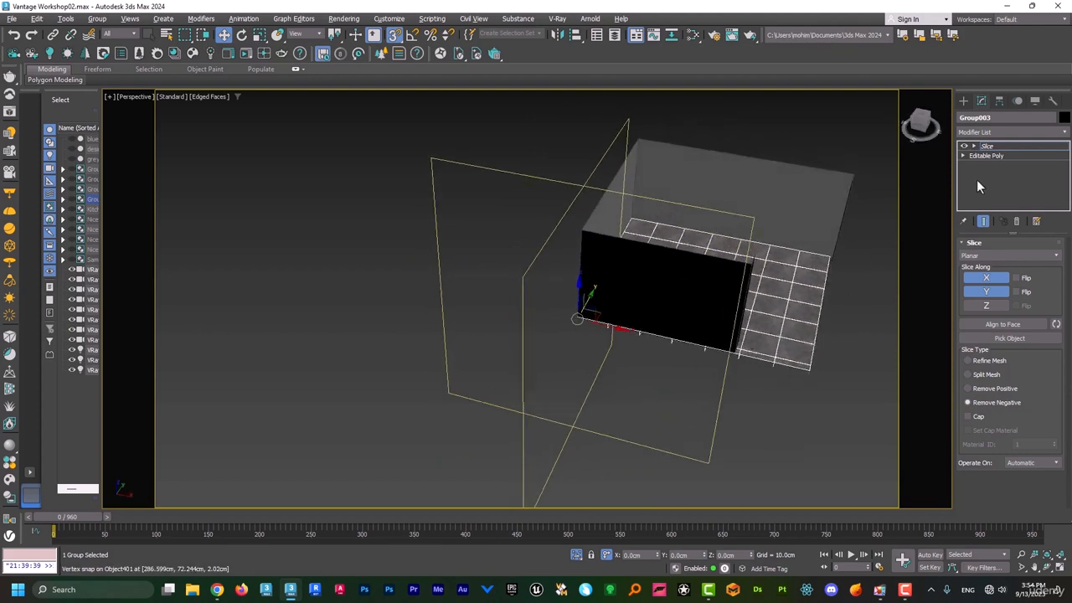
Leave slice plane editing, restore the full kitchen building and view its interior from several angles.
left_click(1002, 145)
middle_click_drag(741, 251, 744, 297, "alt")
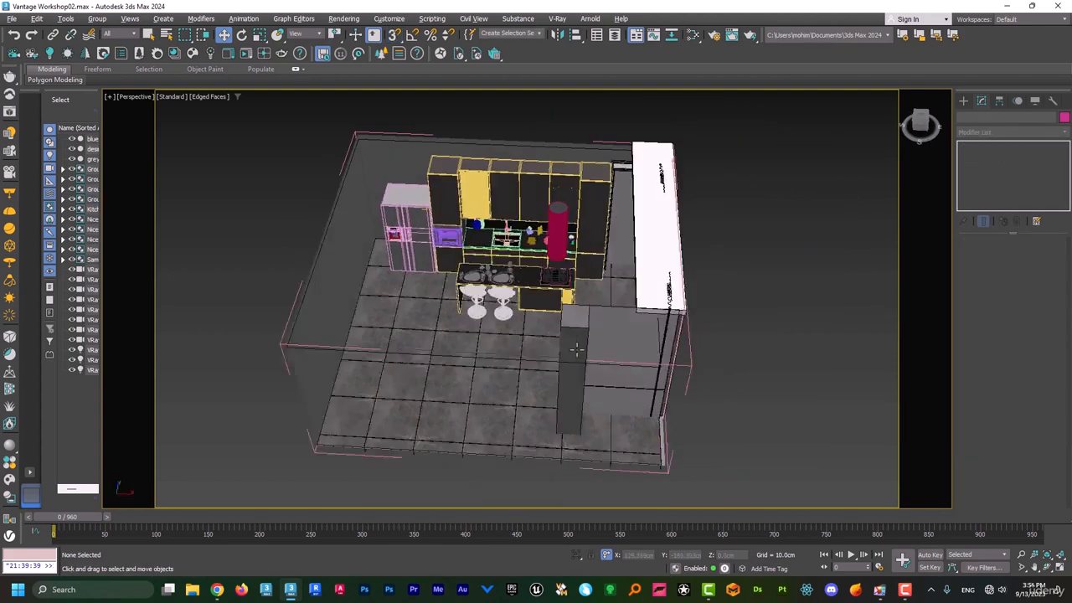
middle_click_drag(574, 346, 645, 341, "alt")
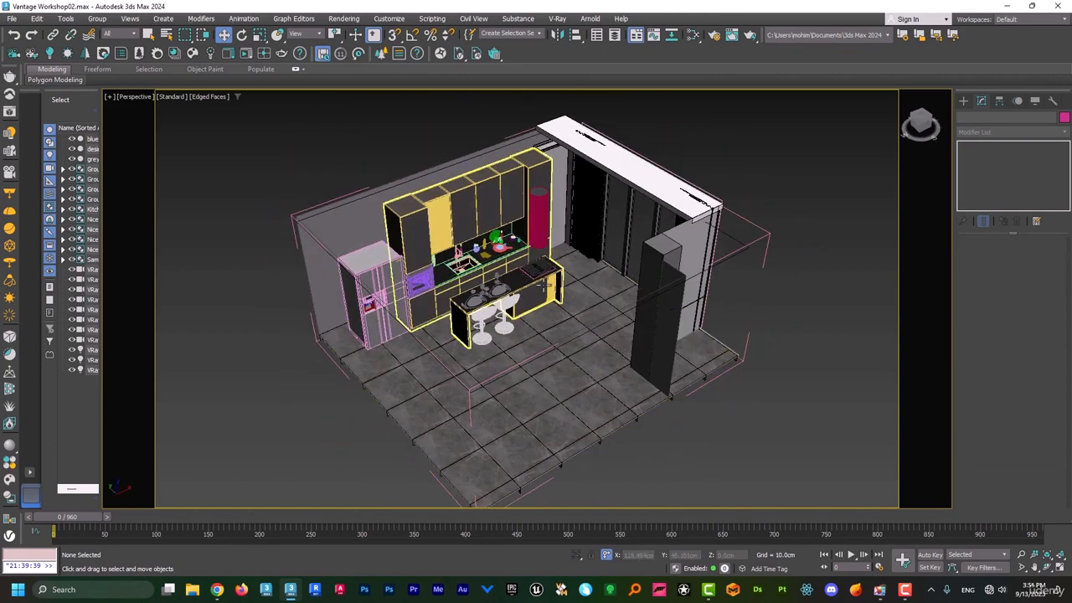